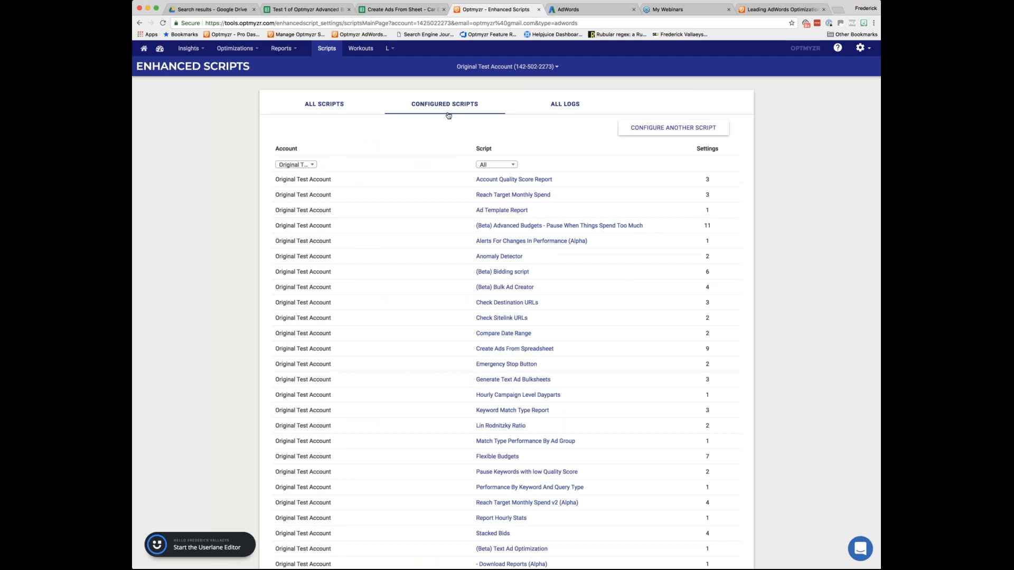
Check the script filter choices for the configured scripts and open the logs of all scripts.
left_click(496, 165)
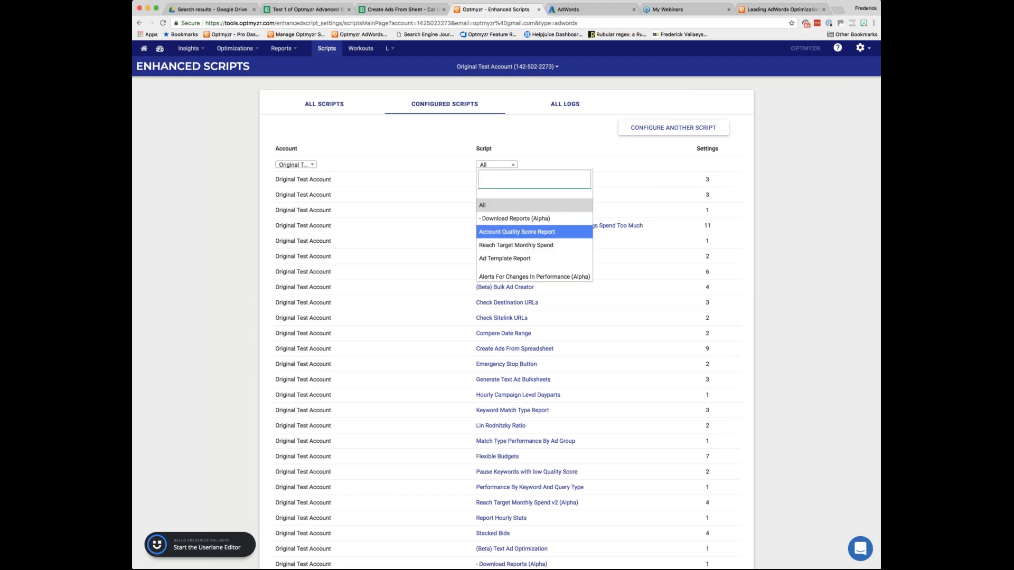
left_click(541, 148)
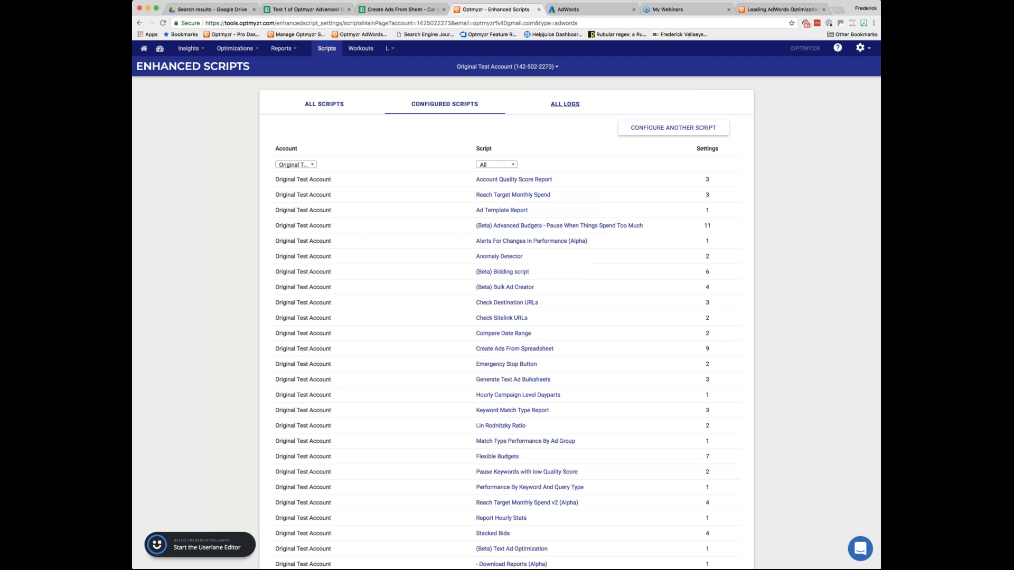
left_click(565, 104)
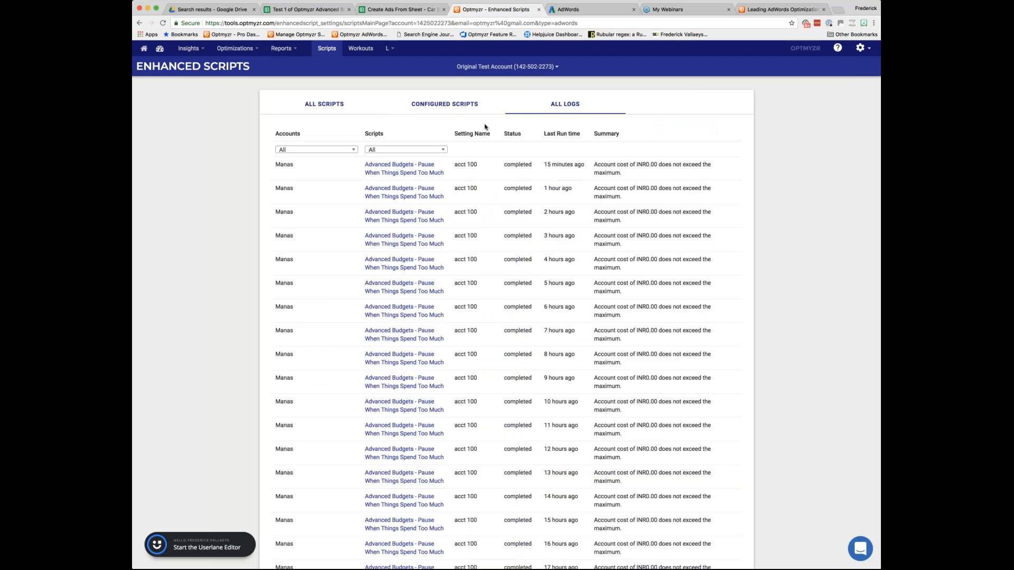
Open the full list of enhanced scripts and look over the reporting scripts.
left_click(335, 105)
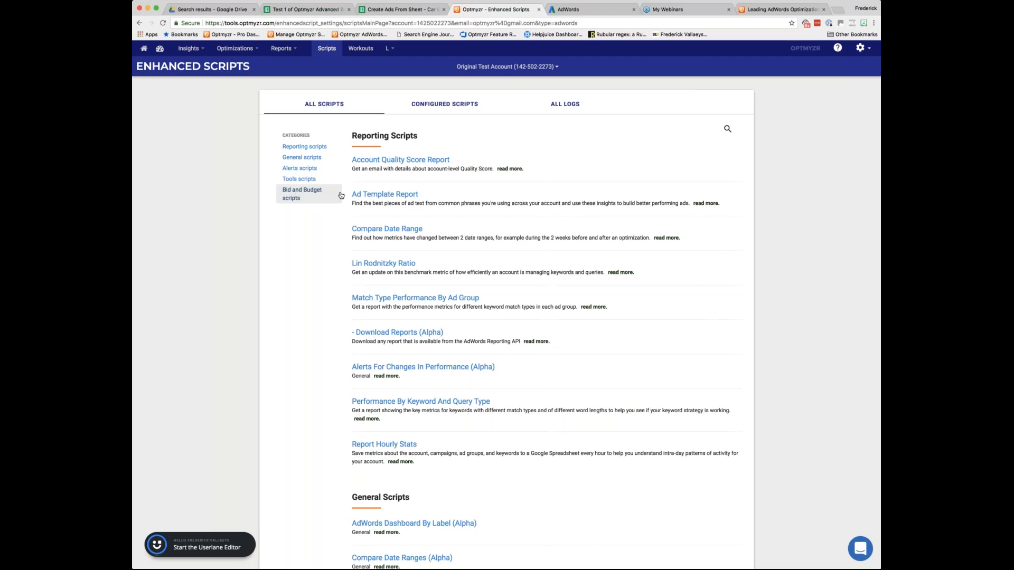
scroll(506, 305, "down", 1)
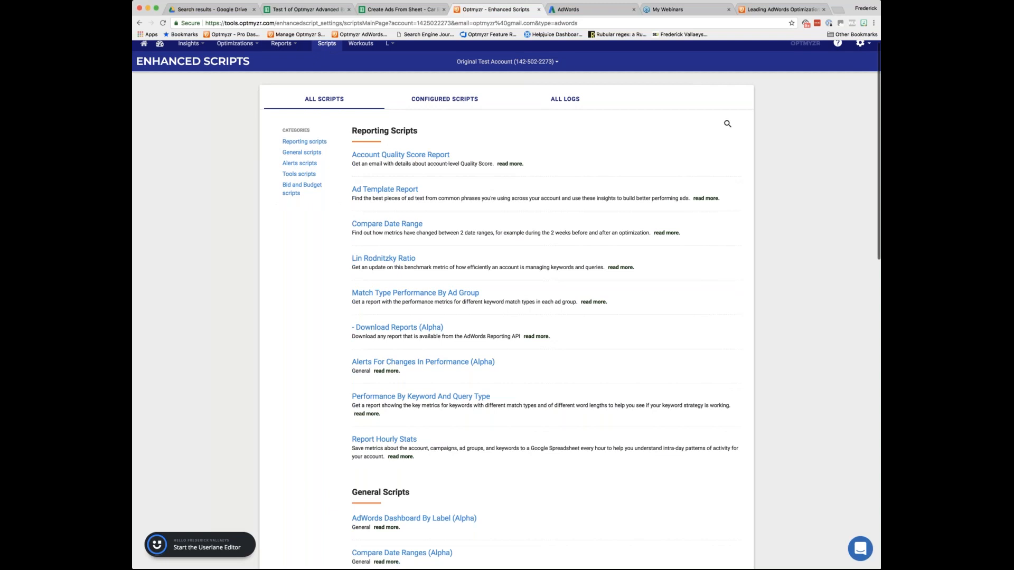
scroll(506, 305, "down", 1)
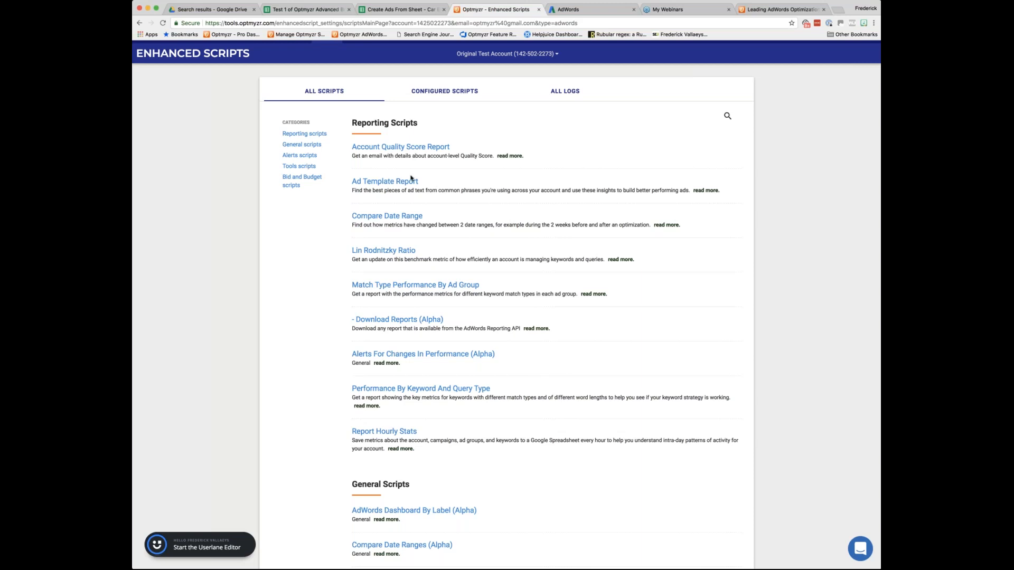
scroll(427, 182, "up", 1)
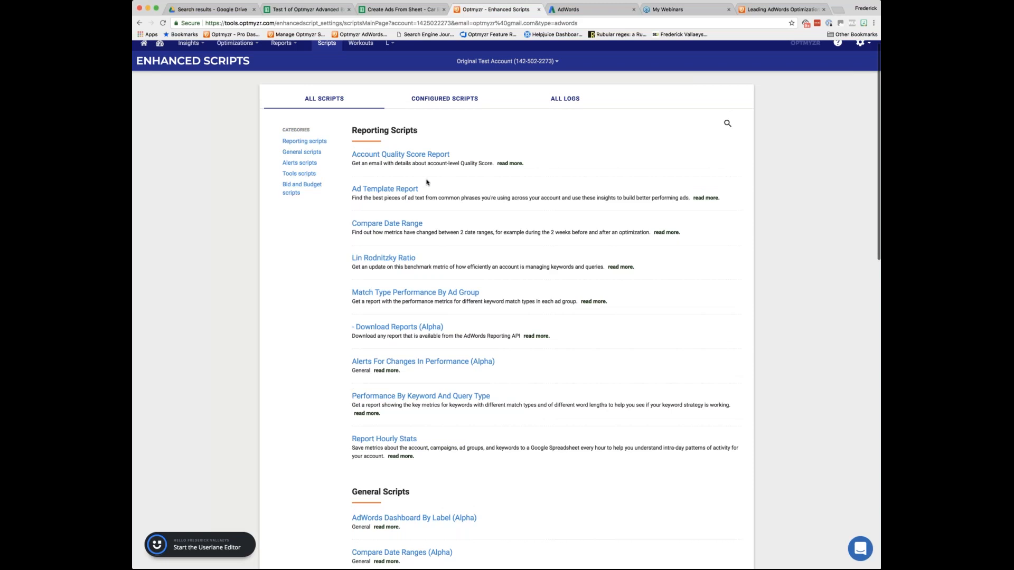
scroll(427, 183, "up", 1)
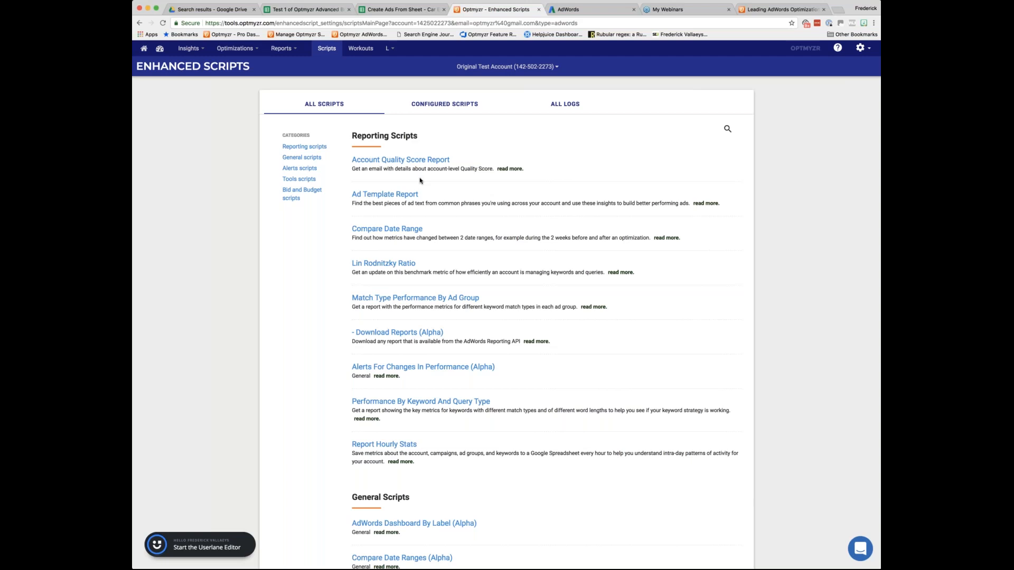
left_click(287, 49)
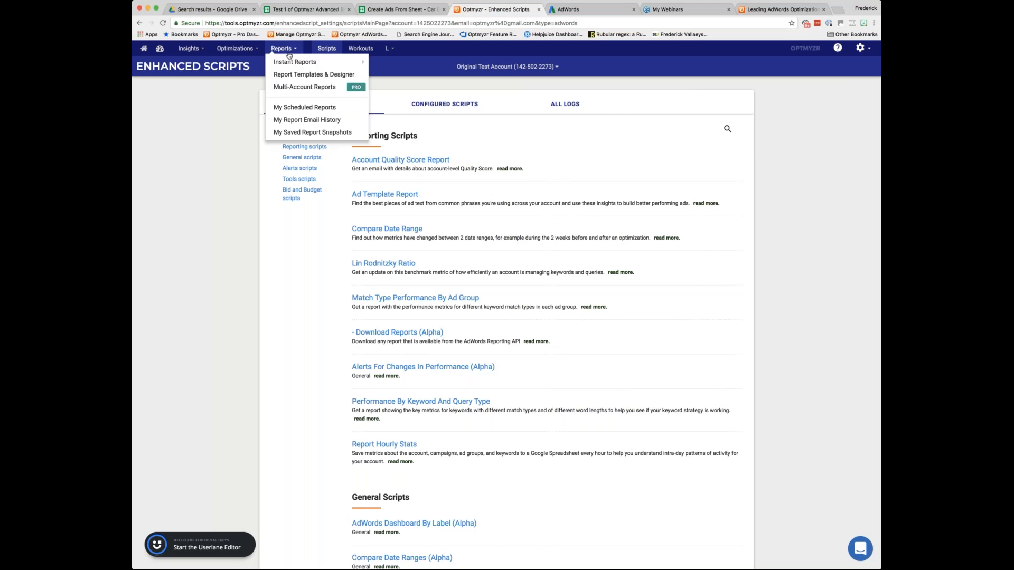
left_click(255, 50)
mouse_move(248, 119)
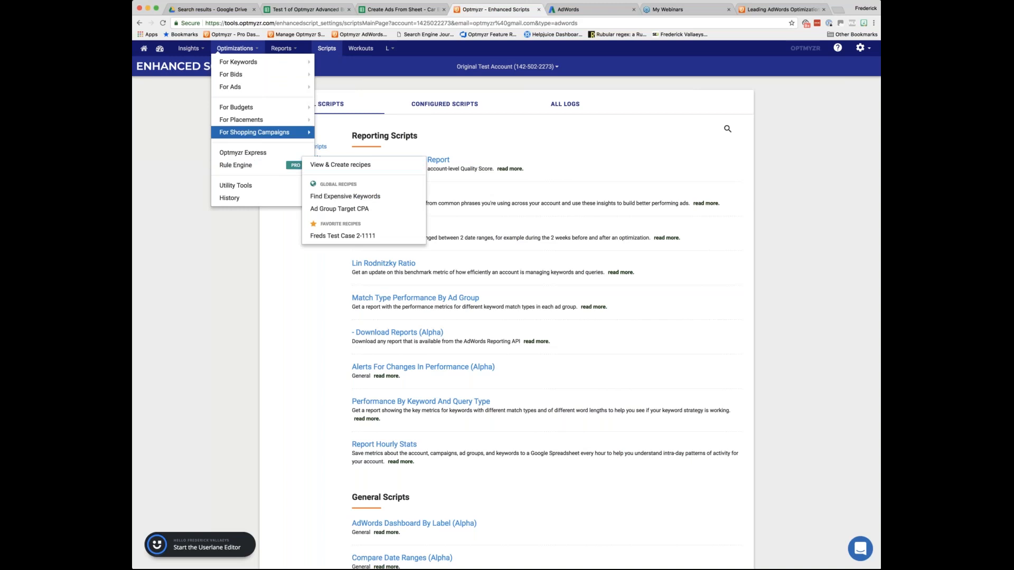
mouse_move(214, 133)
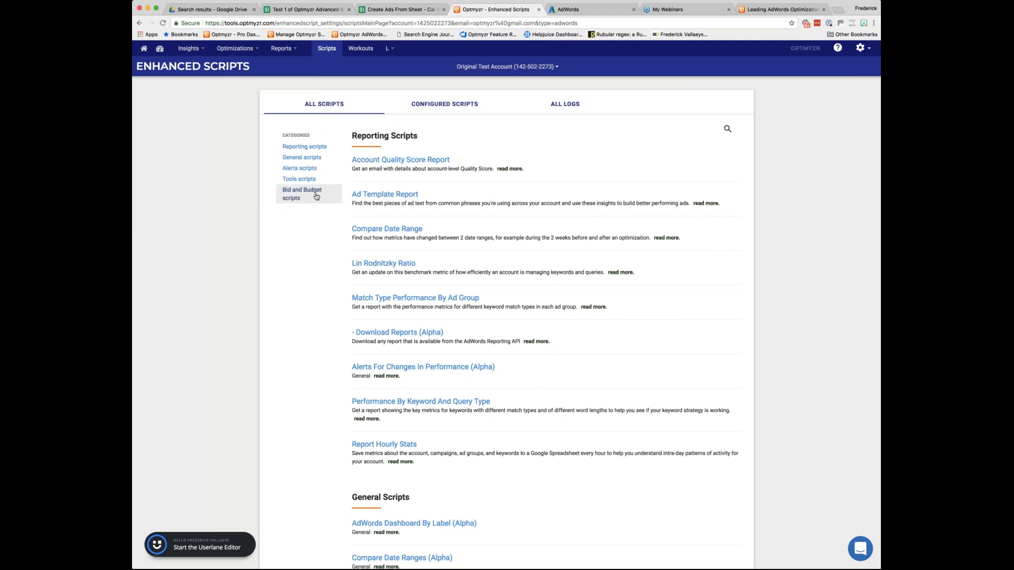
Open the settings page of the Flexible Budgets script from the bid and budget scripts category.
left_click(316, 196)
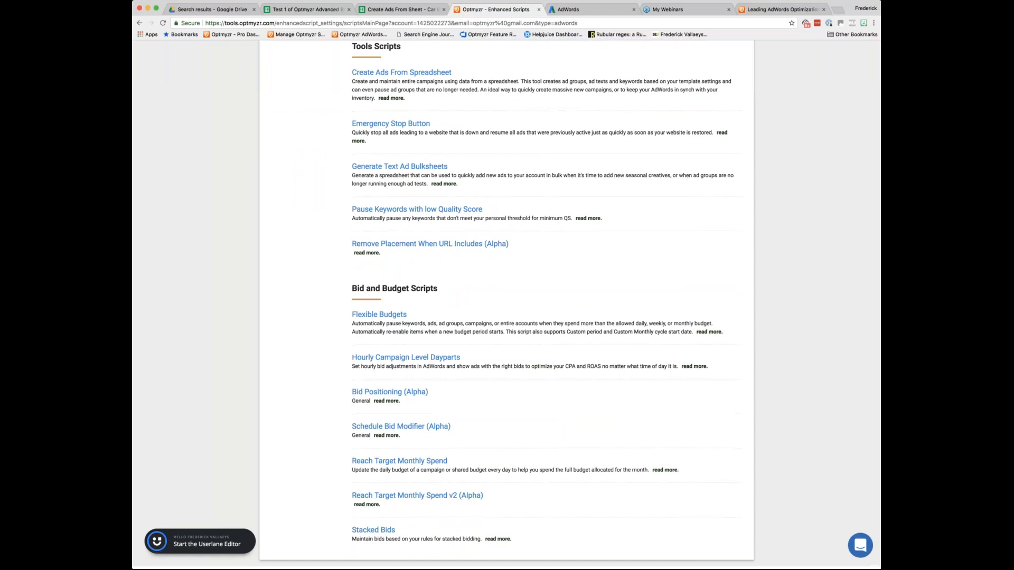
left_click(379, 315)
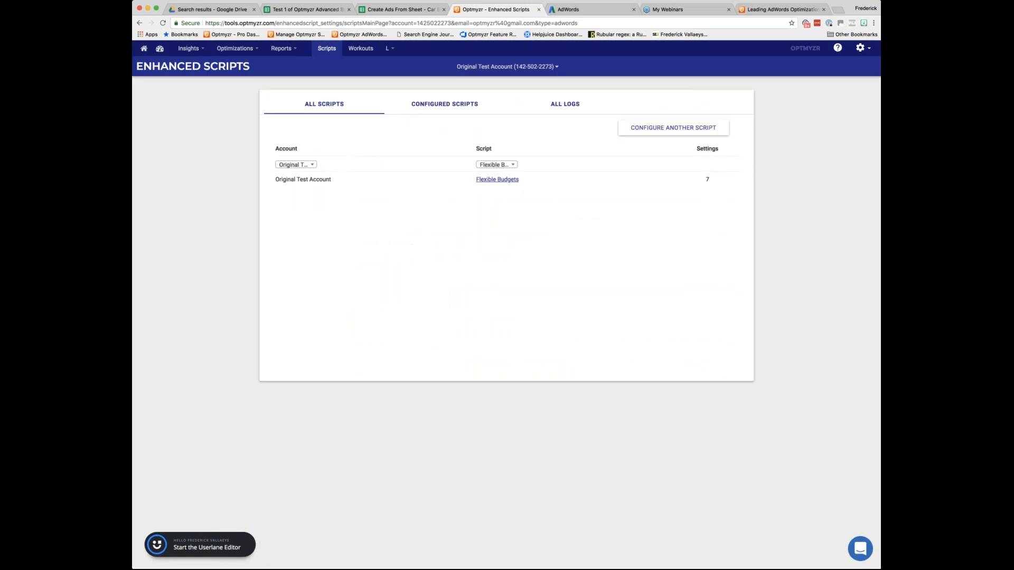
left_click(497, 180)
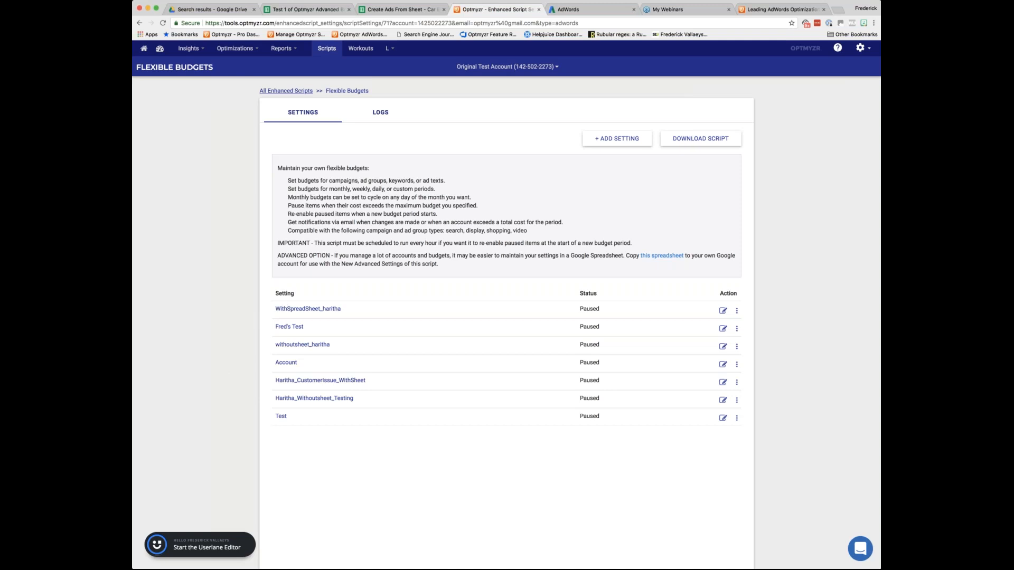
Return to the full list of enhanced scripts and review the reporting, general, alerts, tools, and bid and budget scripts.
left_click(286, 91)
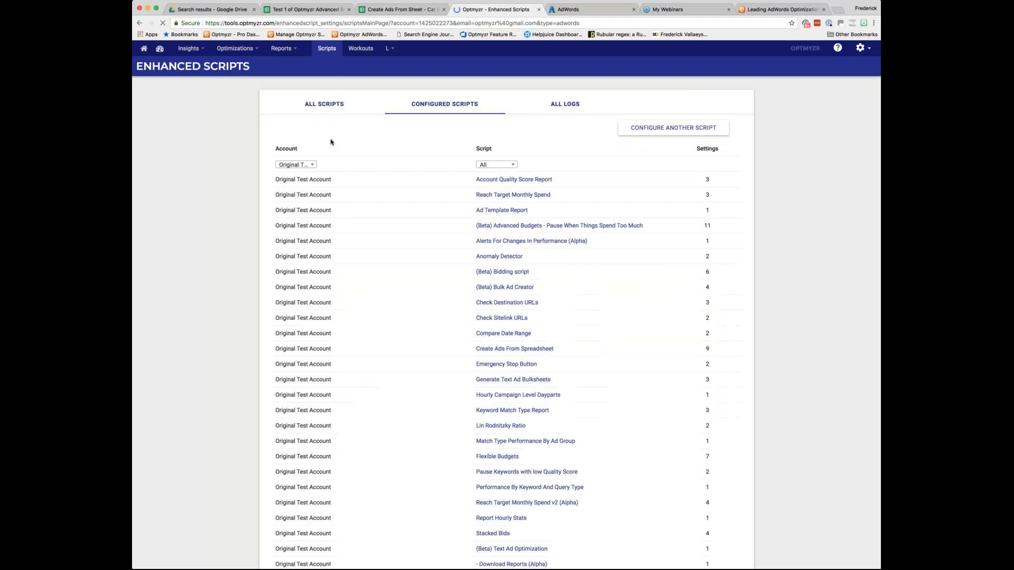
left_click(329, 105)
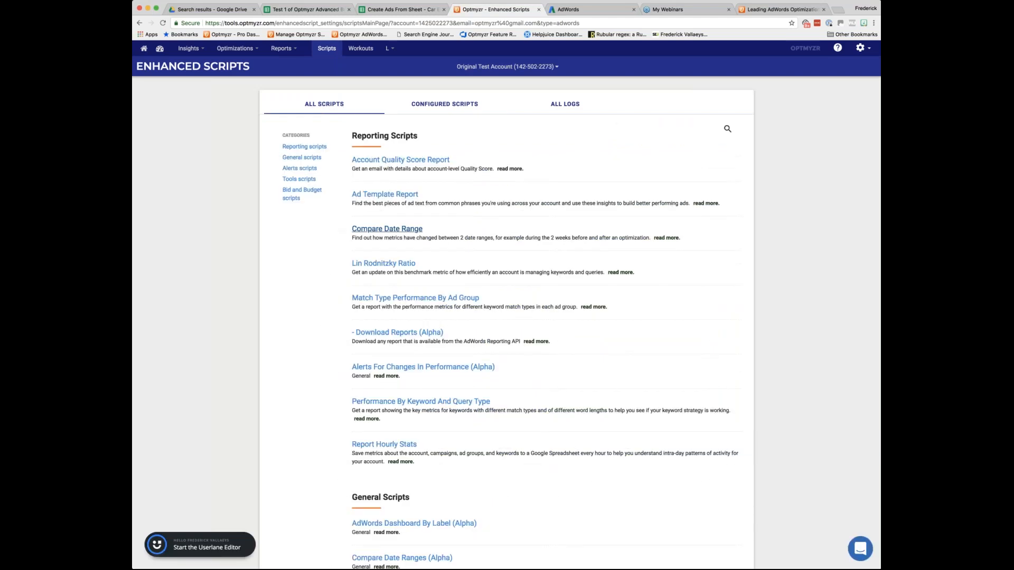
scroll(506, 306, "down", 1)
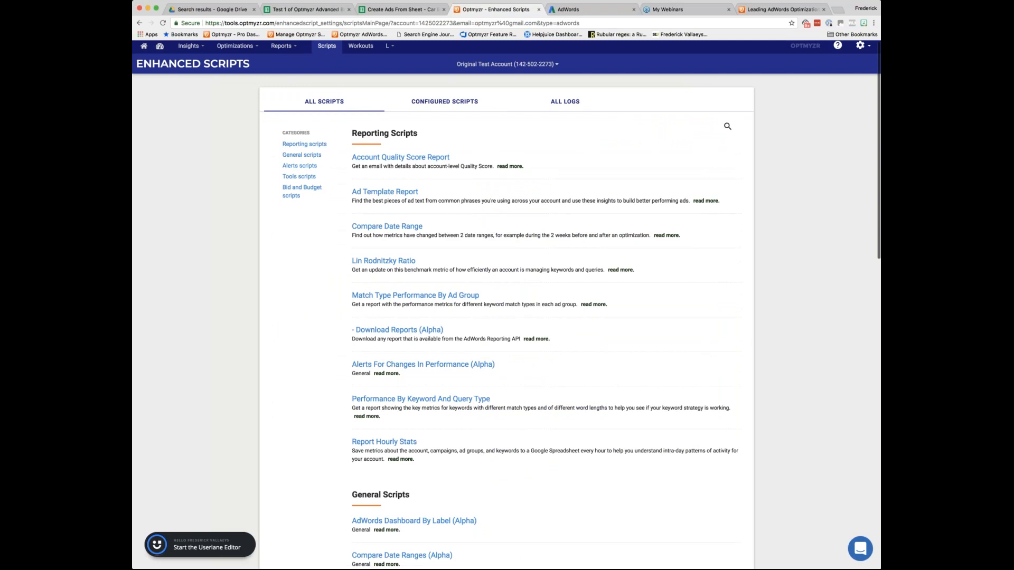
scroll(385, 185, "down", 1)
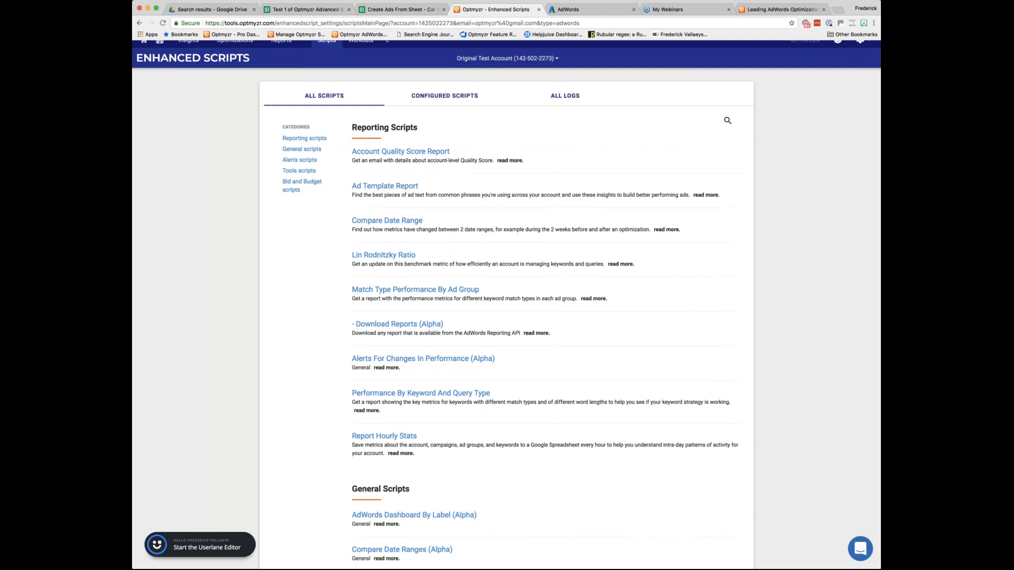
scroll(383, 195, "down", 1)
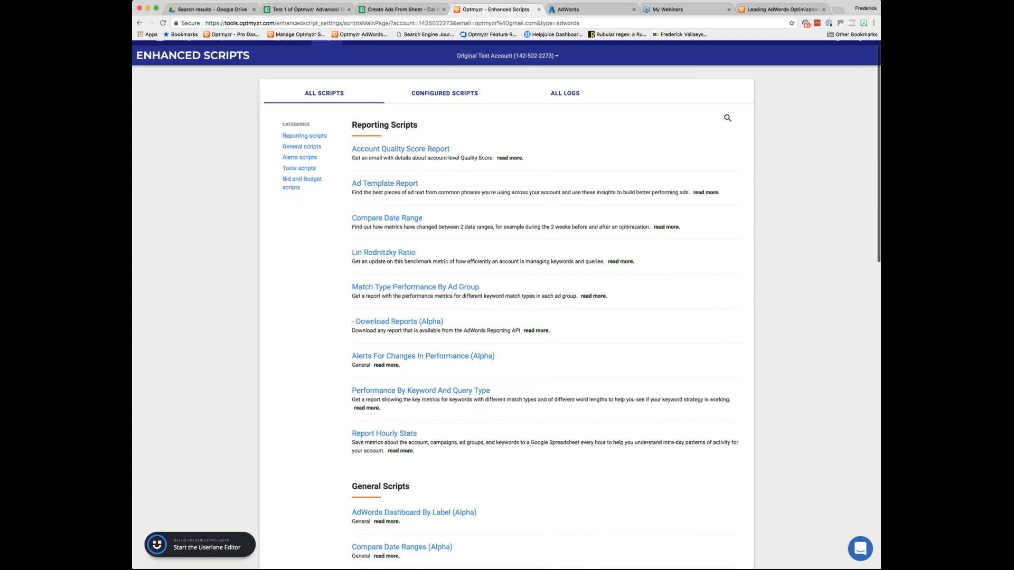
scroll(506, 301, "down", 5)
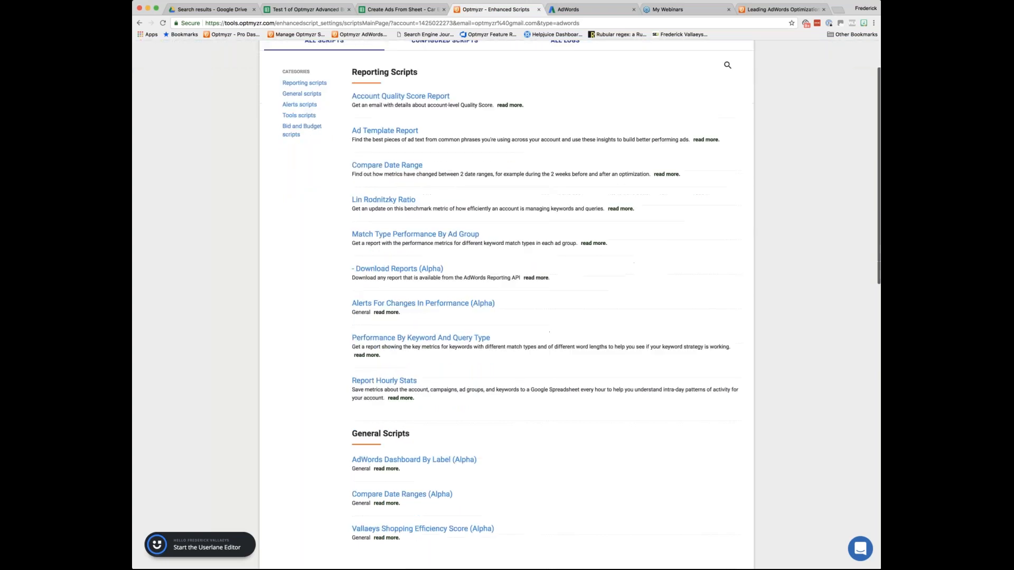
scroll(506, 301, "down", 3)
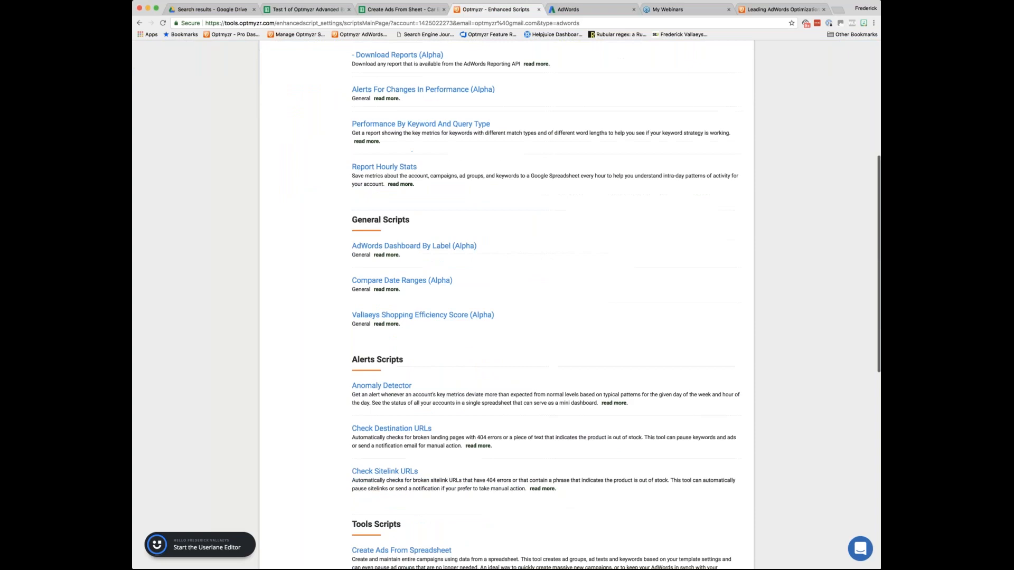
scroll(506, 301, "down", 6)
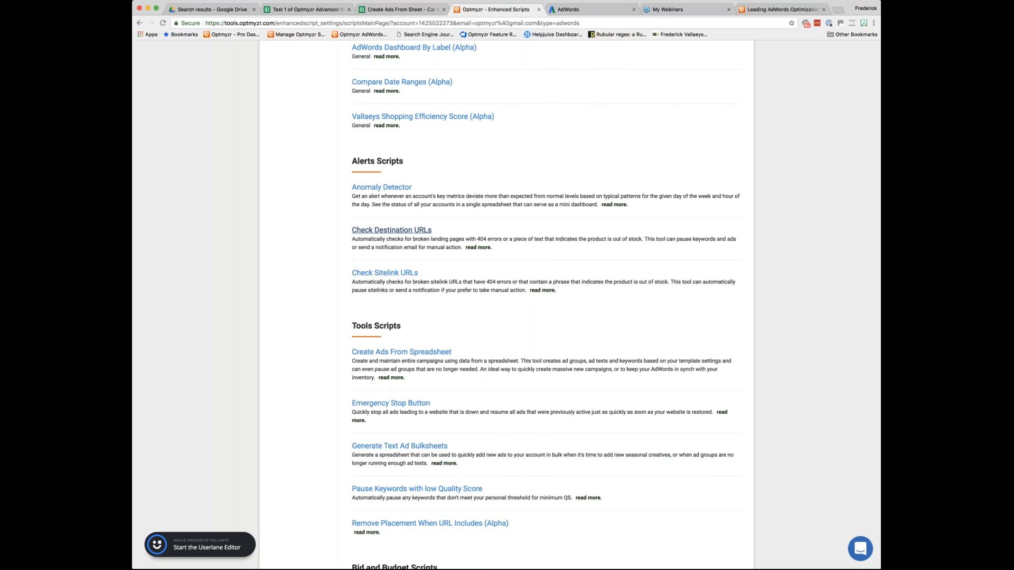
scroll(392, 230, "down", 1)
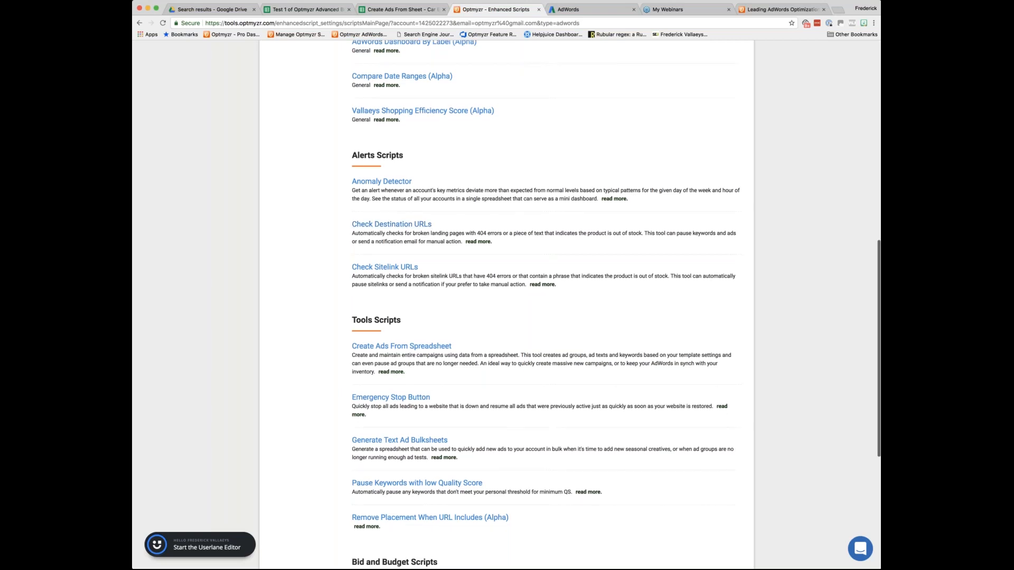
scroll(544, 306, "down", 3)
scroll(402, 185, "down", 2)
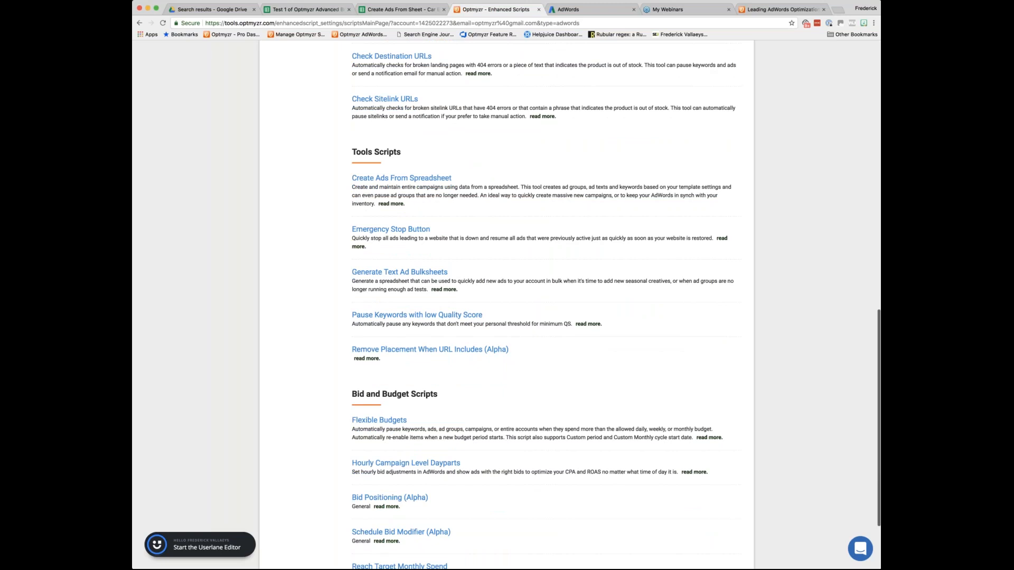
scroll(400, 247, "down", 1)
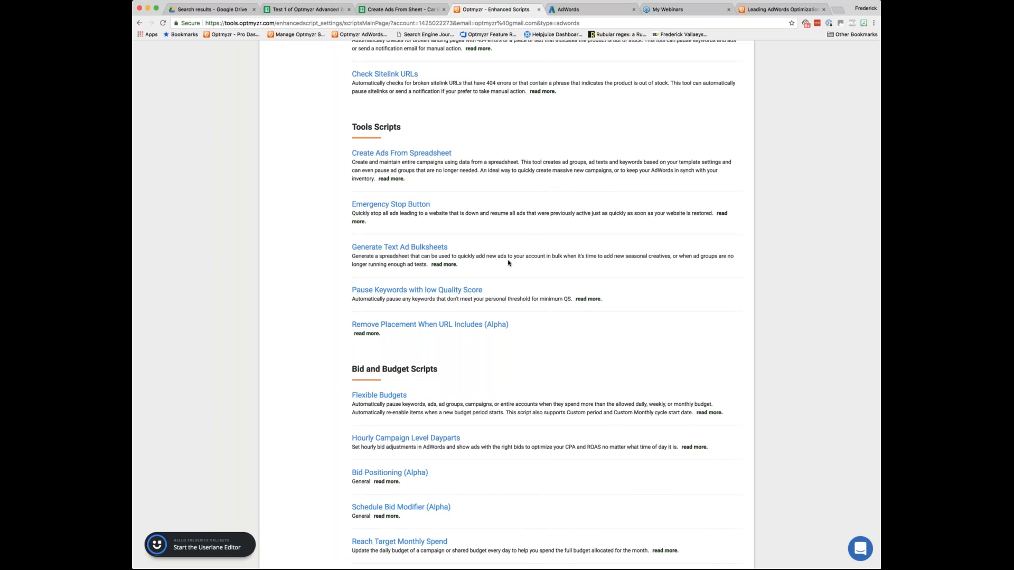
scroll(508, 263, "down", 1)
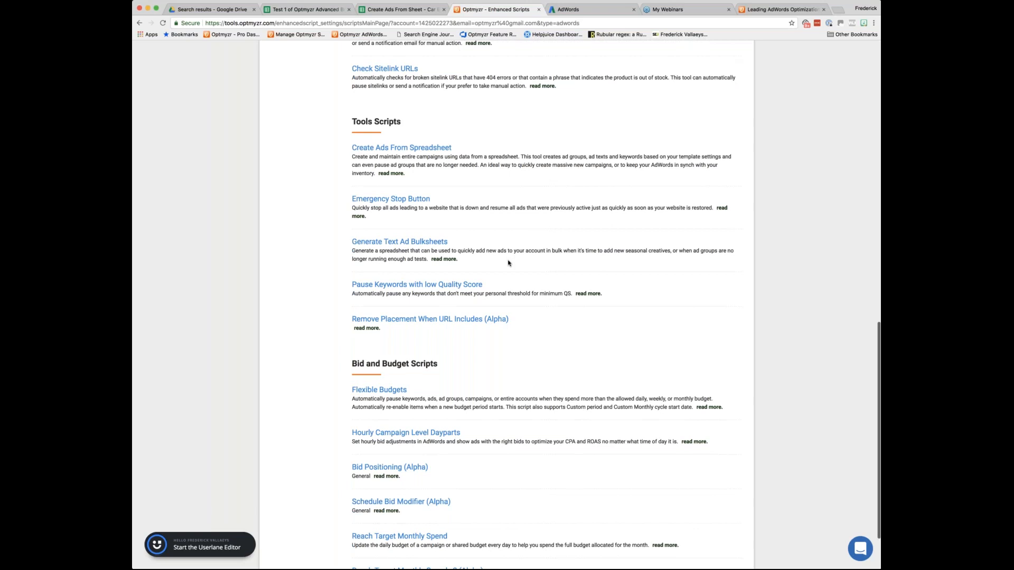
scroll(508, 263, "down", 3)
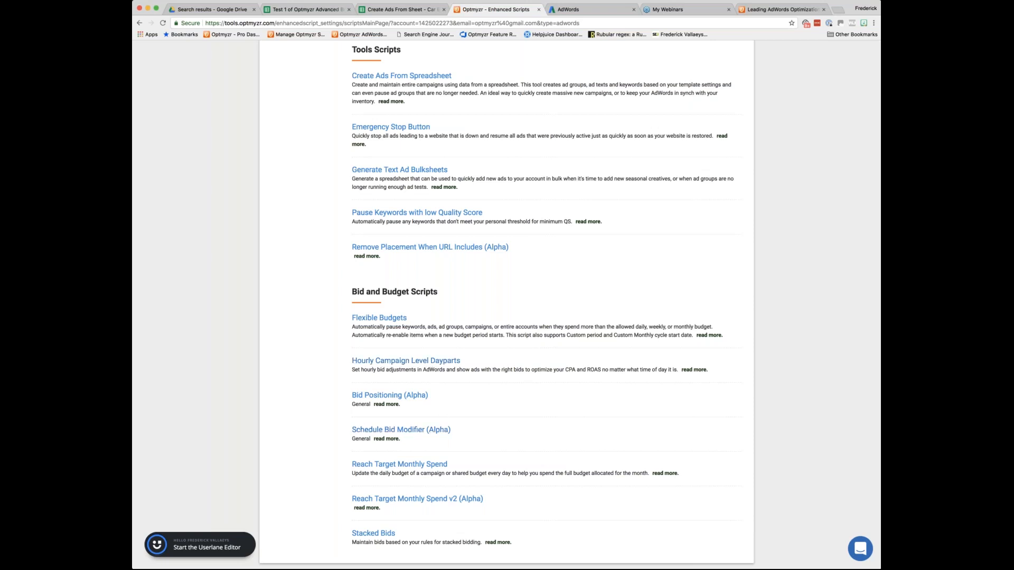
scroll(448, 427, "up", 2)
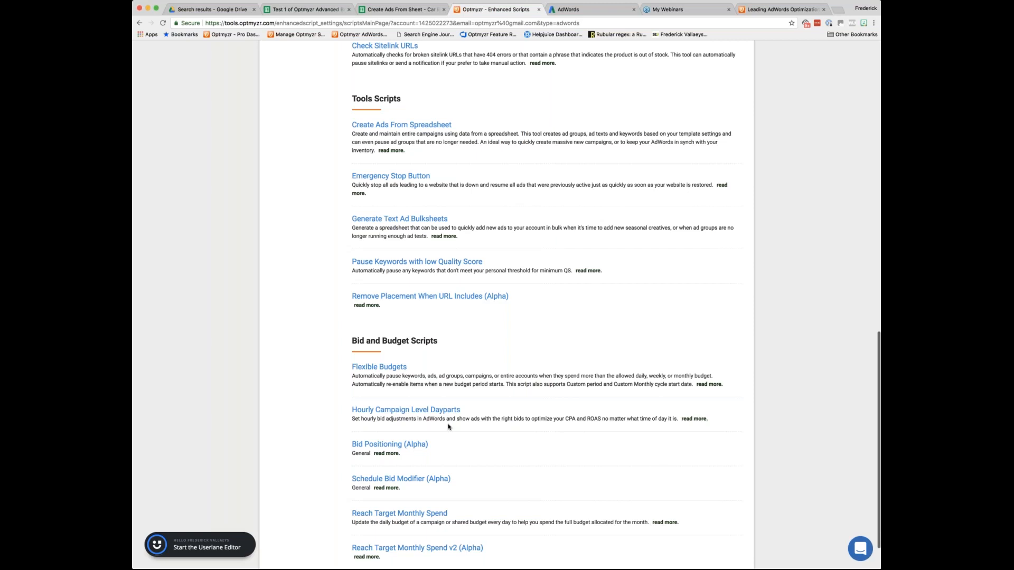
scroll(449, 426, "up", 20)
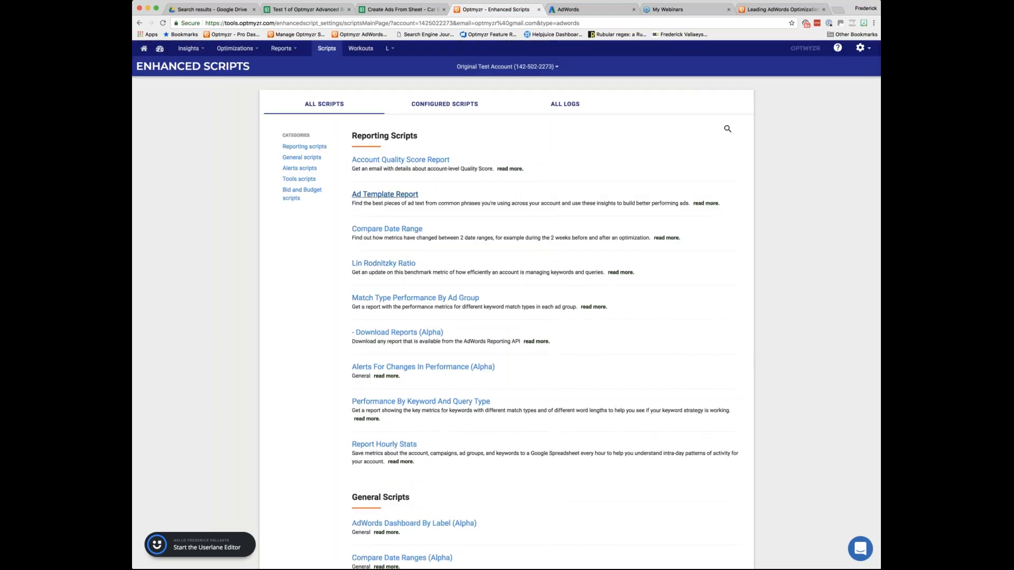
Open the Ad Template Report script configured for Original Test Account and start creating a new setting.
left_click(385, 194)
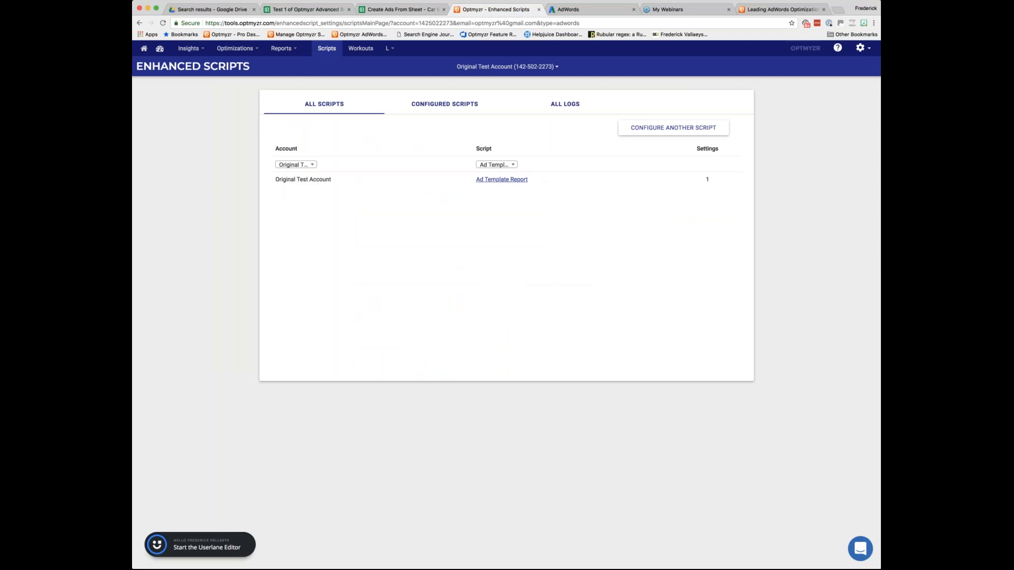
left_click(502, 179)
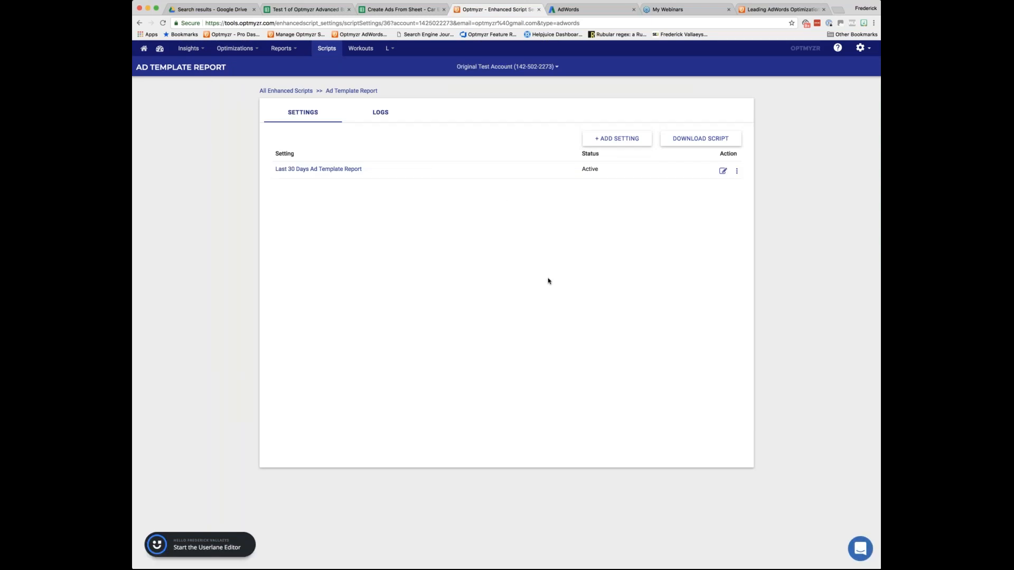
left_click(633, 139)
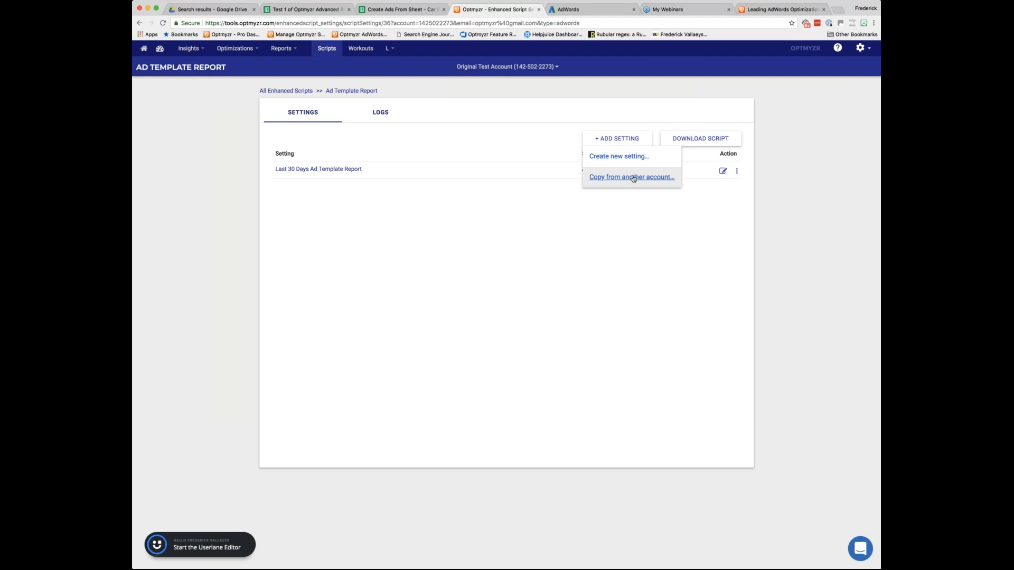
left_click(619, 157)
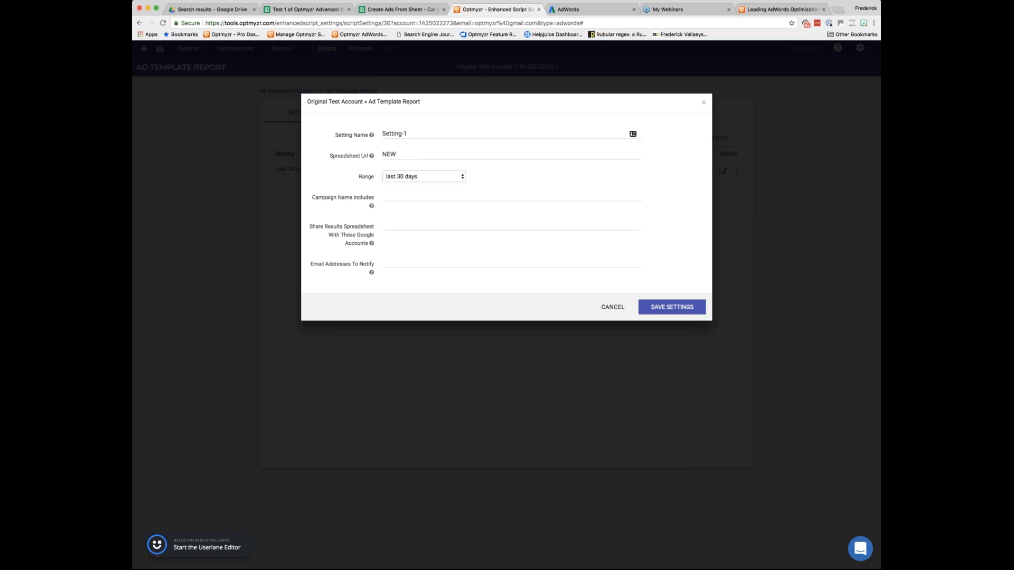
Rename the new setting as "Demo by" followed by the owner's first name, keeping the range at last 30 days.
left_click(407, 134)
triple_click(386, 133)
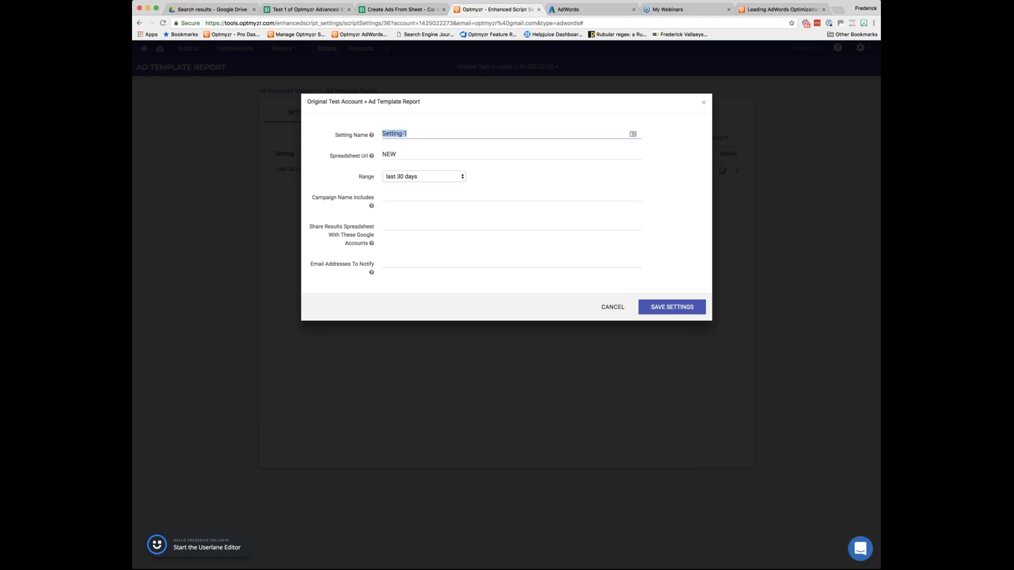
key("Tab")
left_click_drag(398, 155, 376, 156)
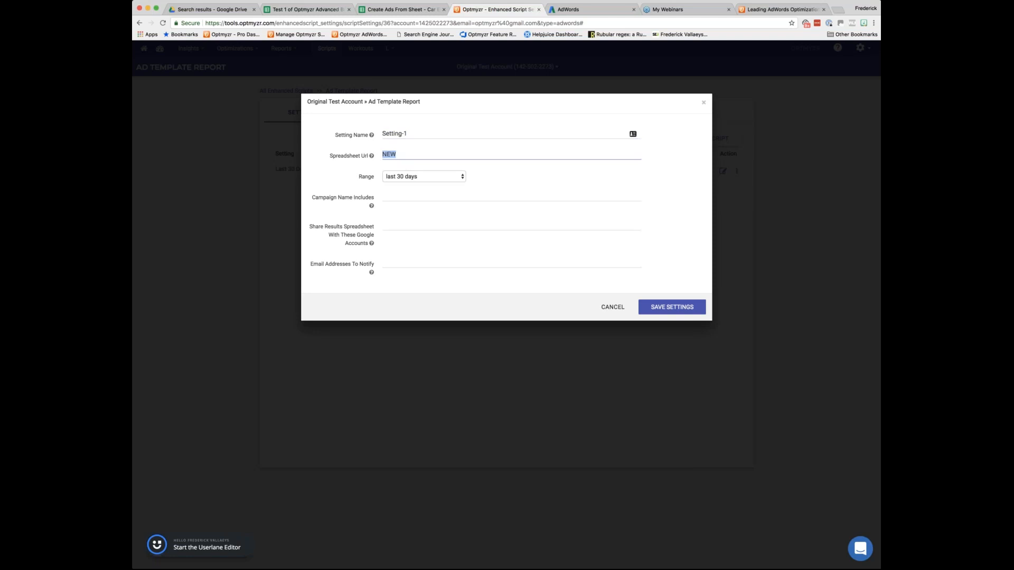
left_click_drag(408, 134, 374, 133)
type("Dem")
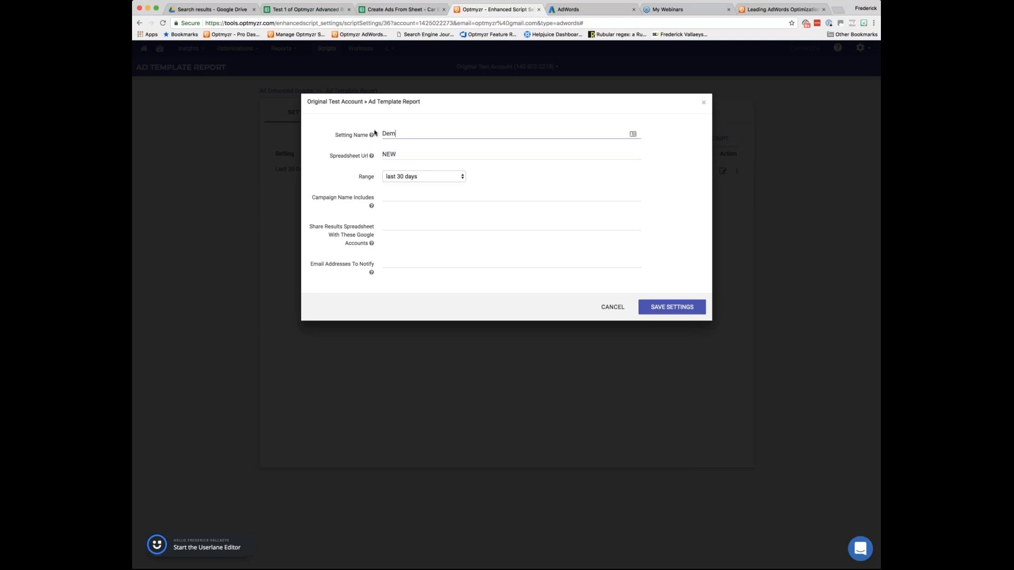
type("eo by Fred")
key("BackSpace")
left_click(422, 177)
mouse_move(371, 206)
Enter the owner's email address both for sharing the results spreadsheet and for email notifications.
left_click(437, 222)
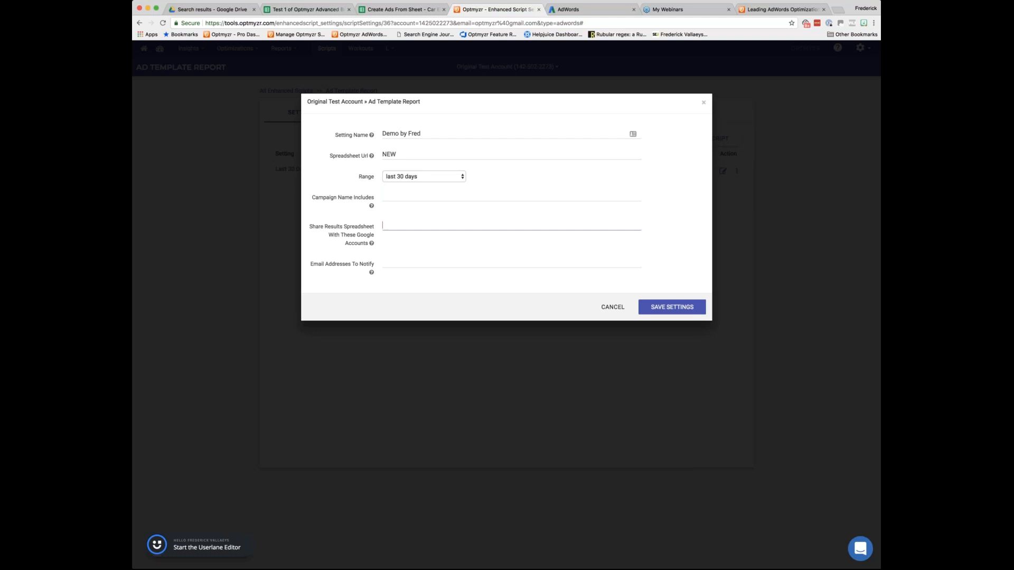
type(",")
key("super+a")
key("super+c")
key("Tab")
key("super+v")
Save the new Ad Template Report setting and show its details in the settings list.
left_click(677, 256)
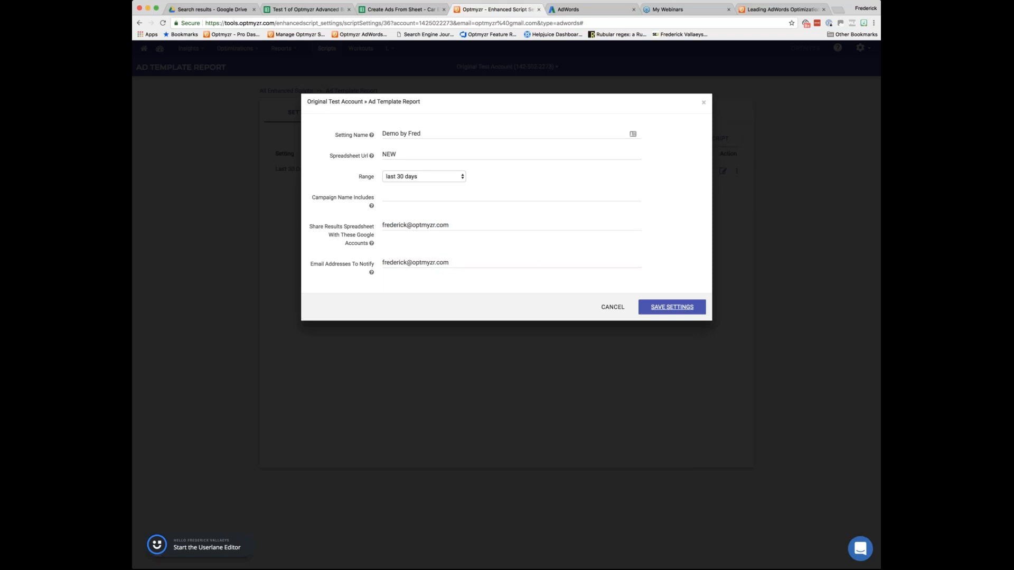
left_click(672, 307)
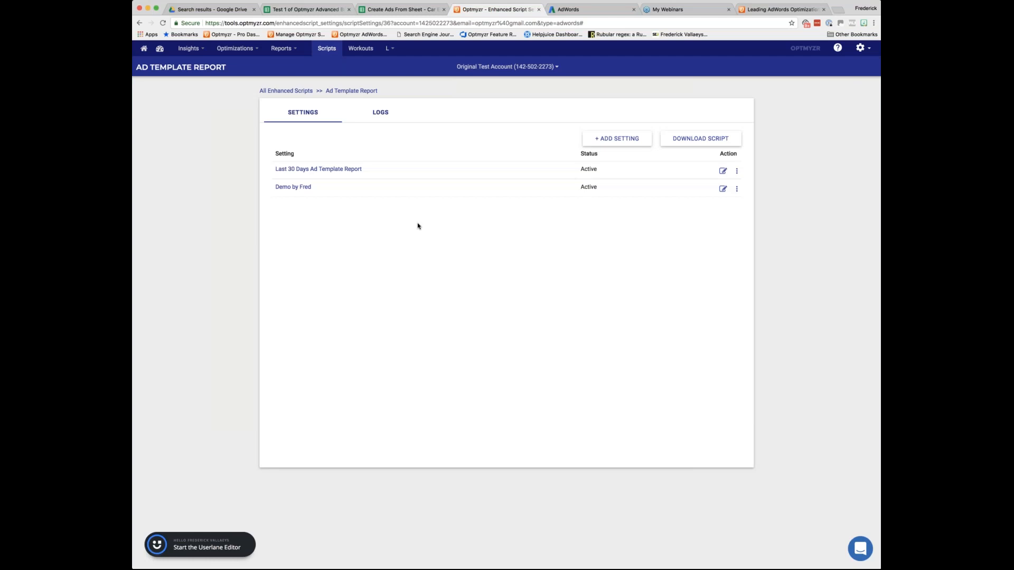
left_click(353, 192)
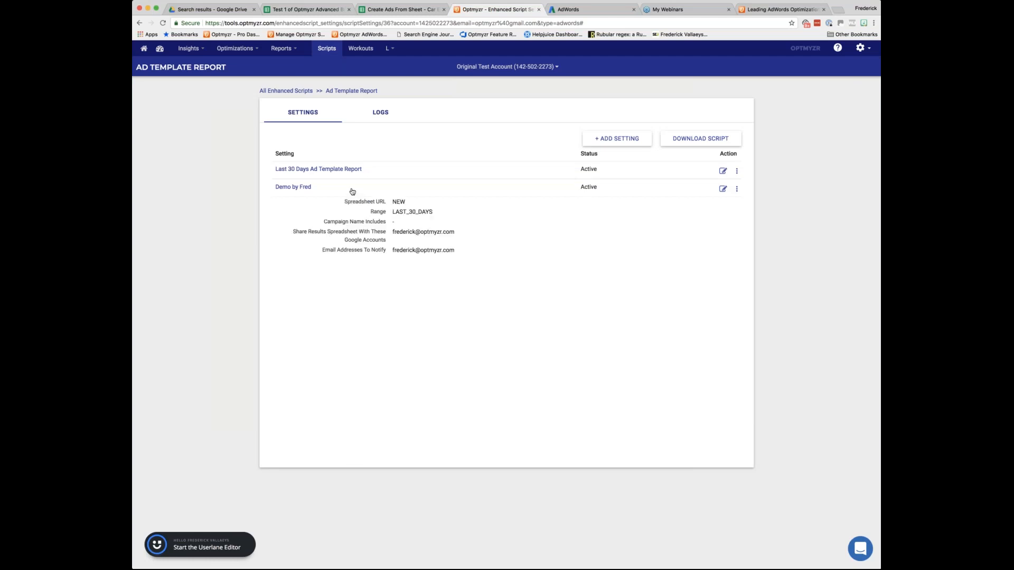
left_click(384, 172)
Download the Ad Template Report script for a single account and open the downloaded text file.
left_click(696, 140)
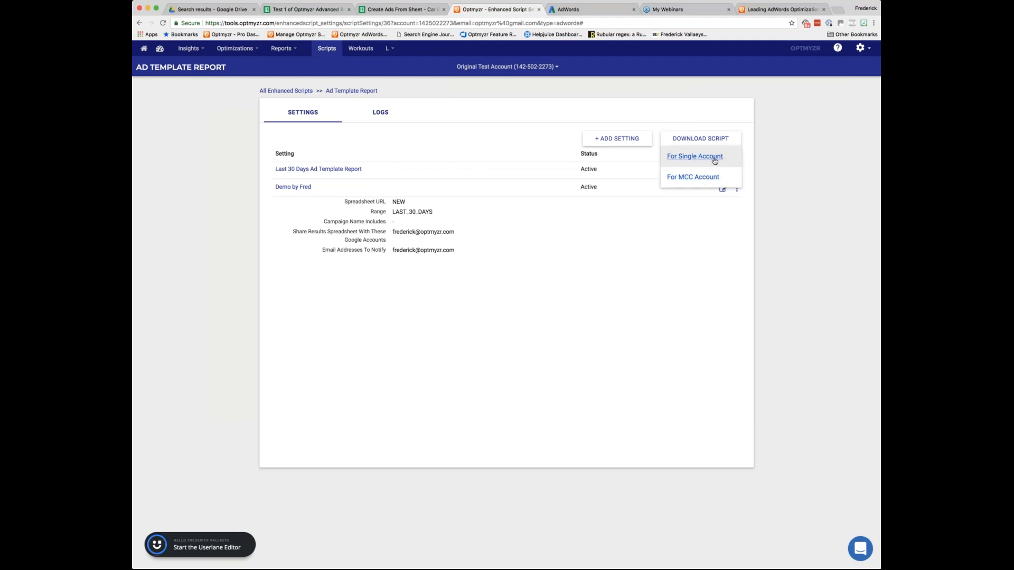
left_click(584, 98)
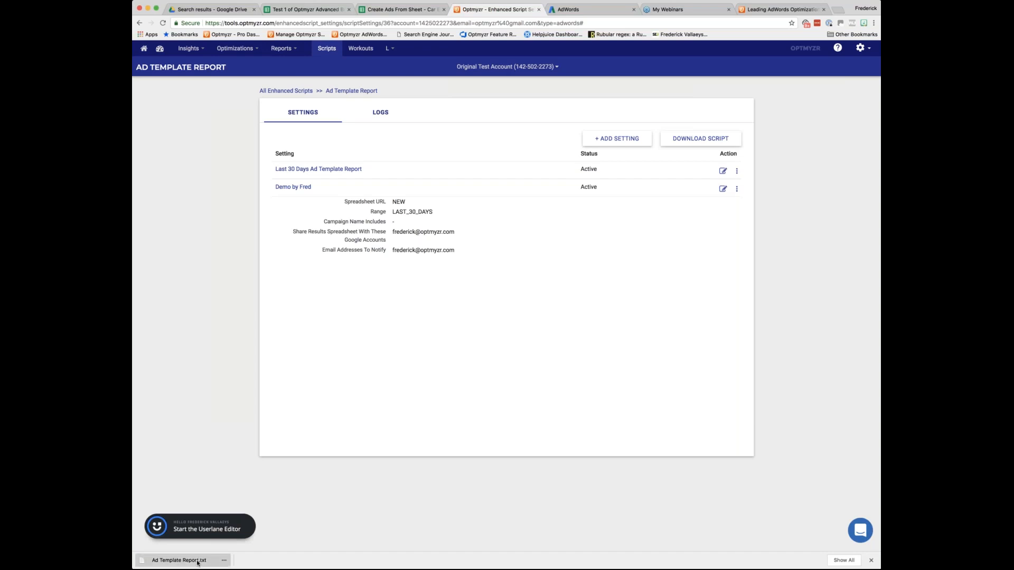
left_click(198, 563)
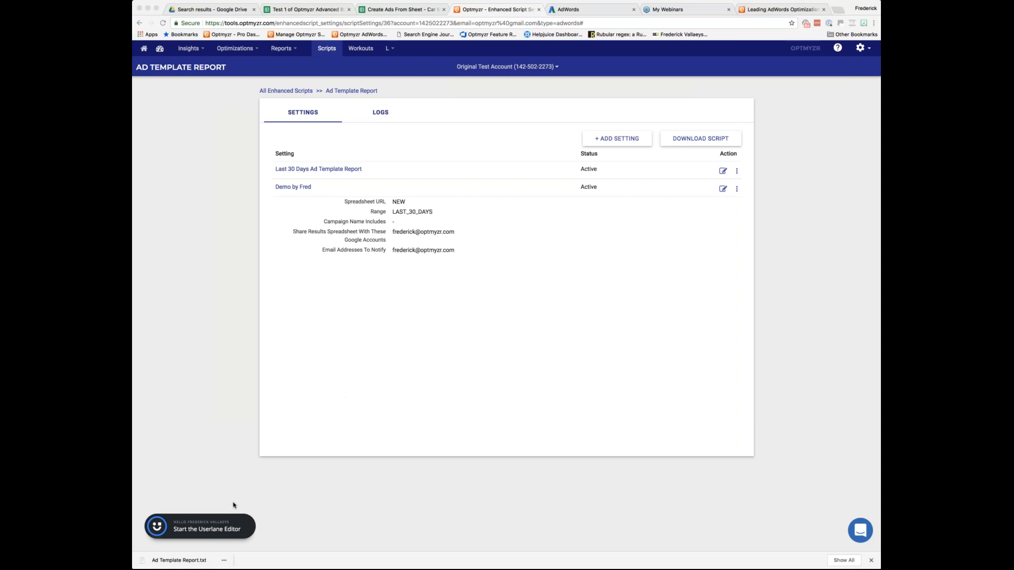
left_click(202, 563)
Switch to AdWords and go to the account's Scripts page by searching for "scr".
left_click(567, 12)
left_click(567, 12)
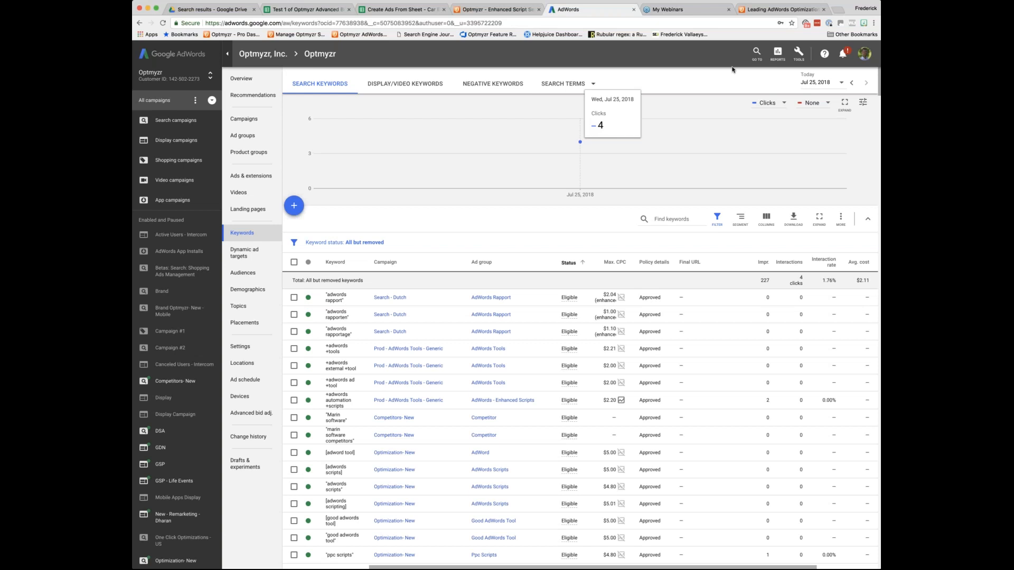
left_click(798, 55)
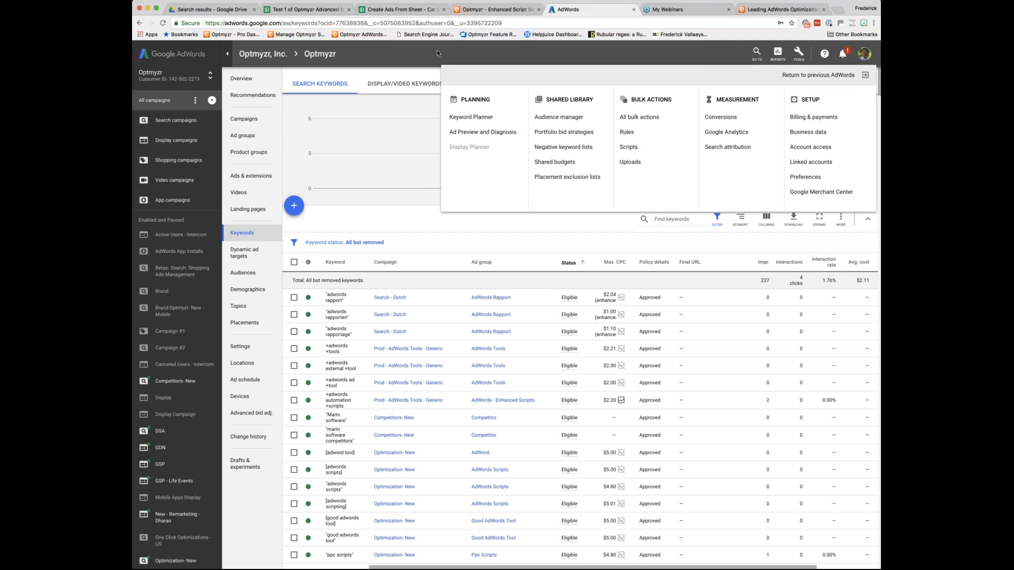
key("g")
key("t")
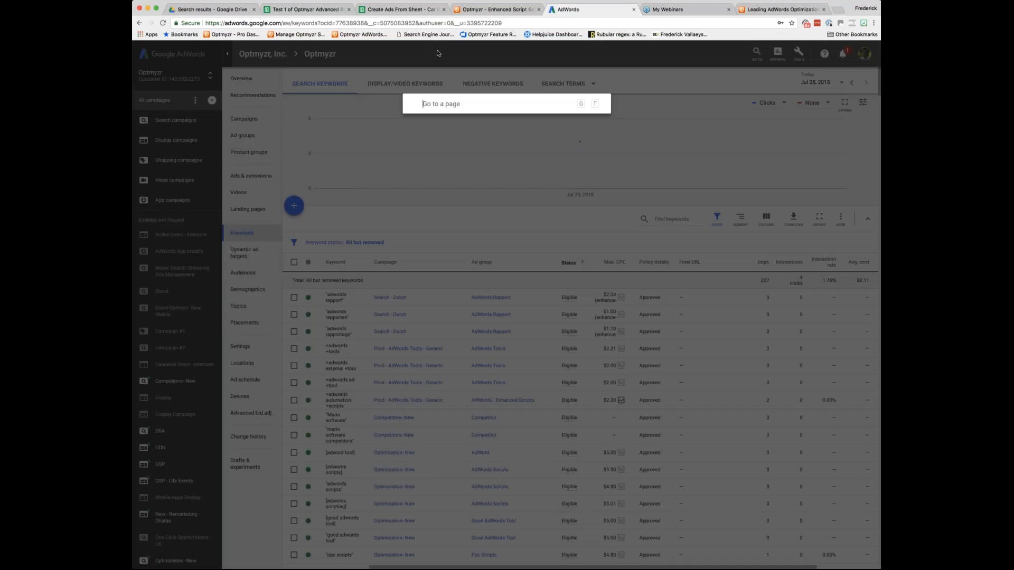
type("scr")
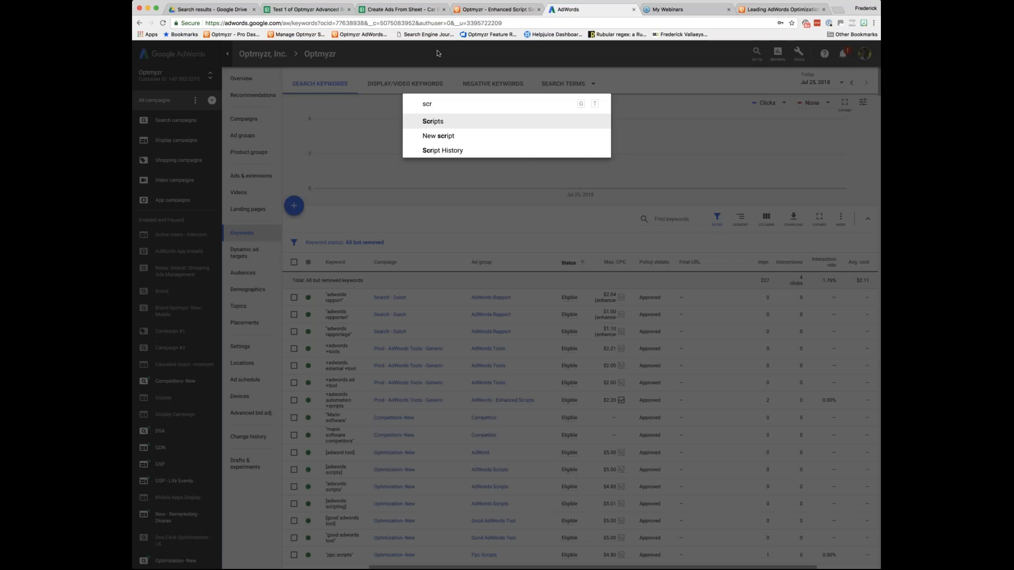
key("Down")
key("Up")
key("Return")
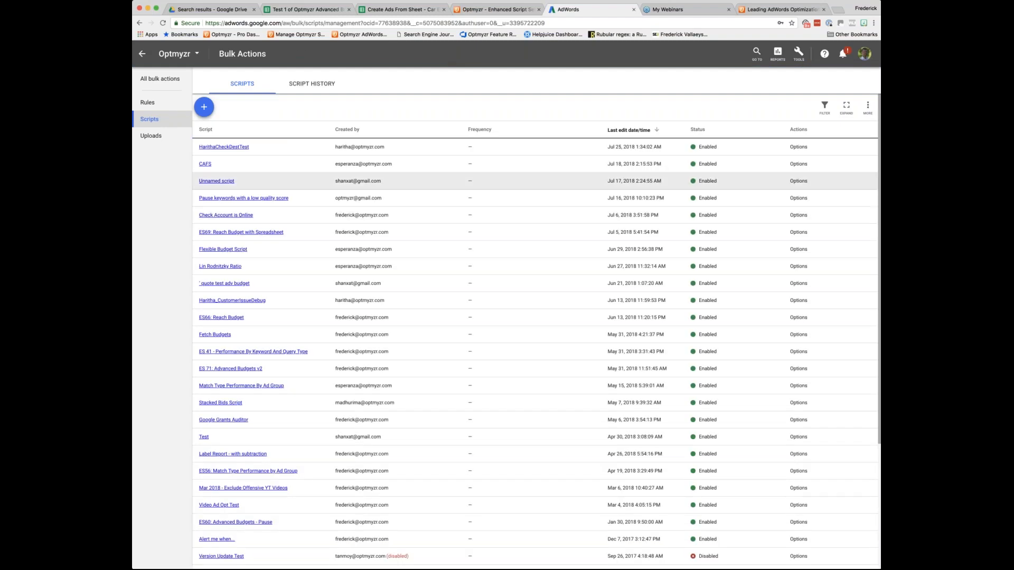
Create a new AdWords script and replace its default main function with the copied Ad Template Report code.
left_click(204, 107)
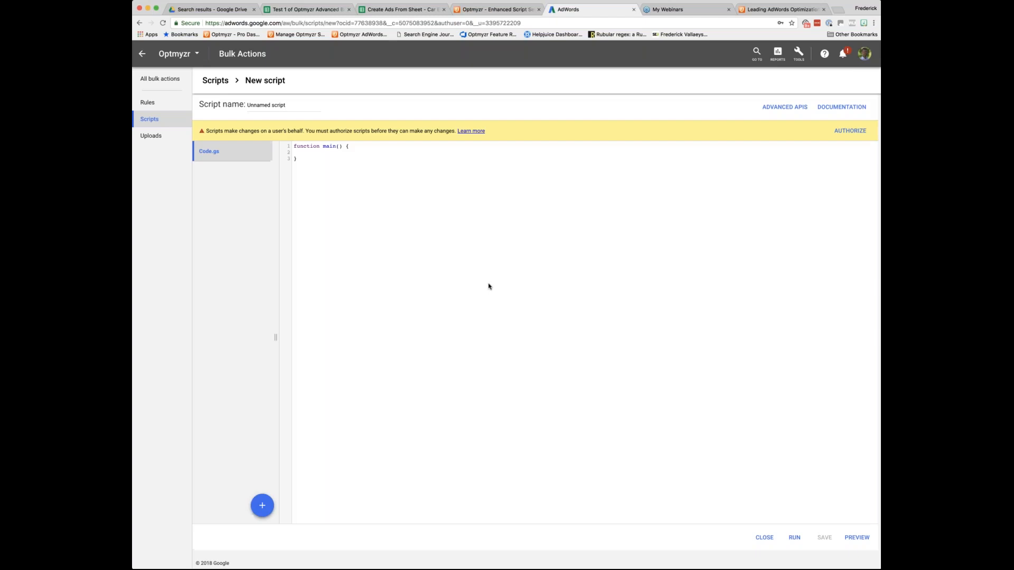
key("BackSpace")
key("super+v")
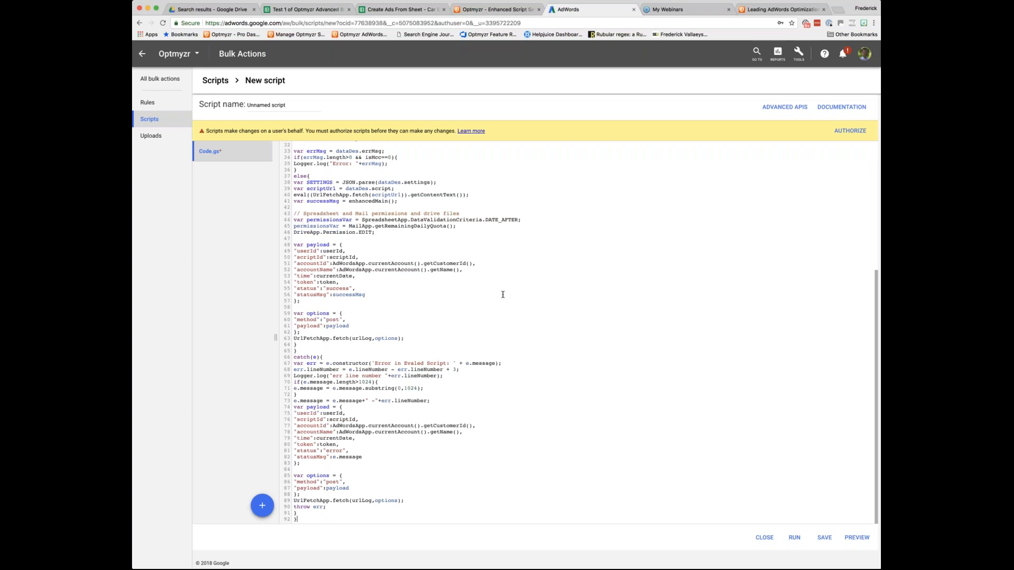
scroll(503, 294, "up", 10)
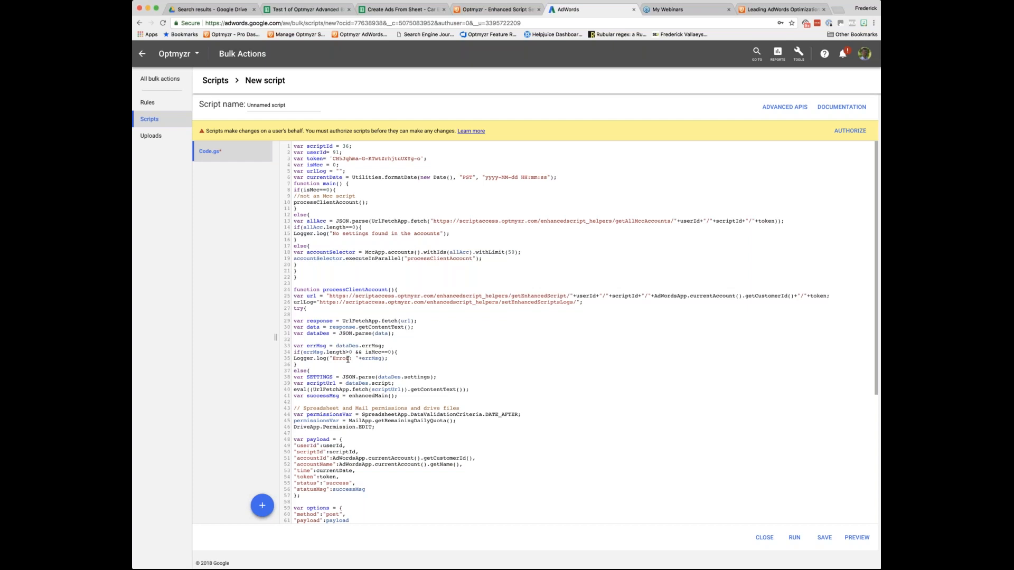
Download and open the single-account script from Optmyzr again, and paste its code into the new AdWords script.
left_click(493, 9)
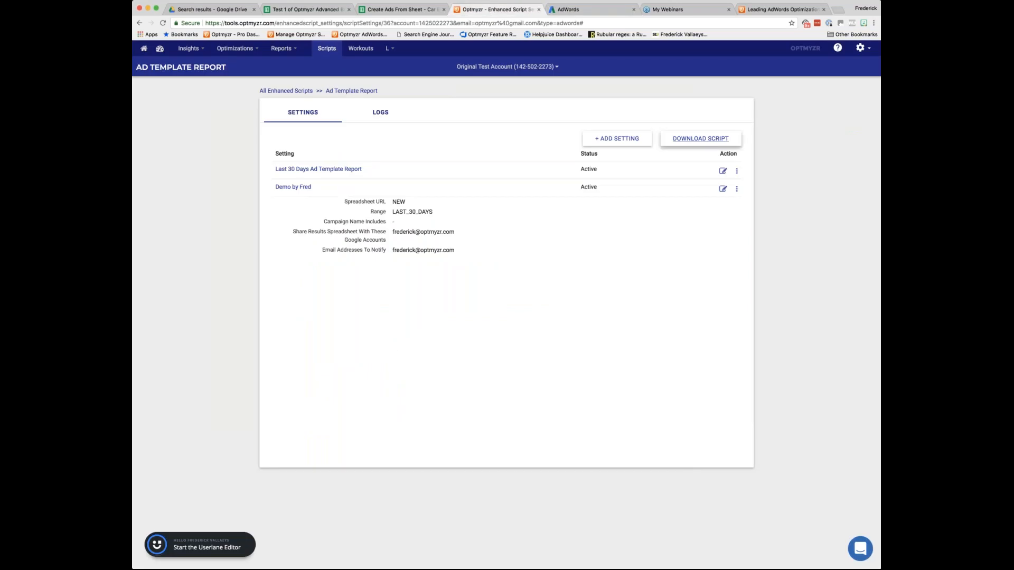
left_click(696, 139)
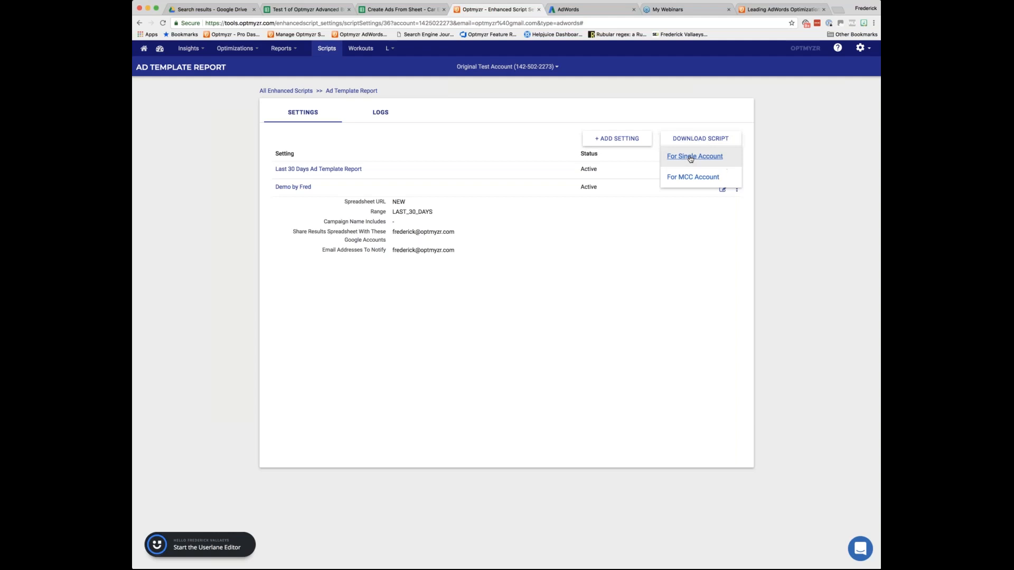
left_click(695, 156)
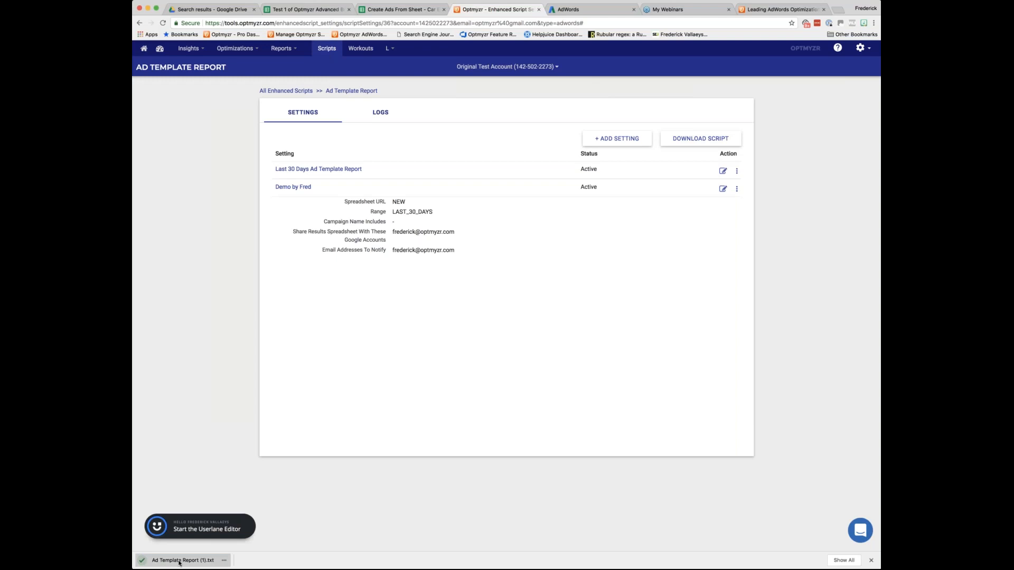
left_click(179, 563)
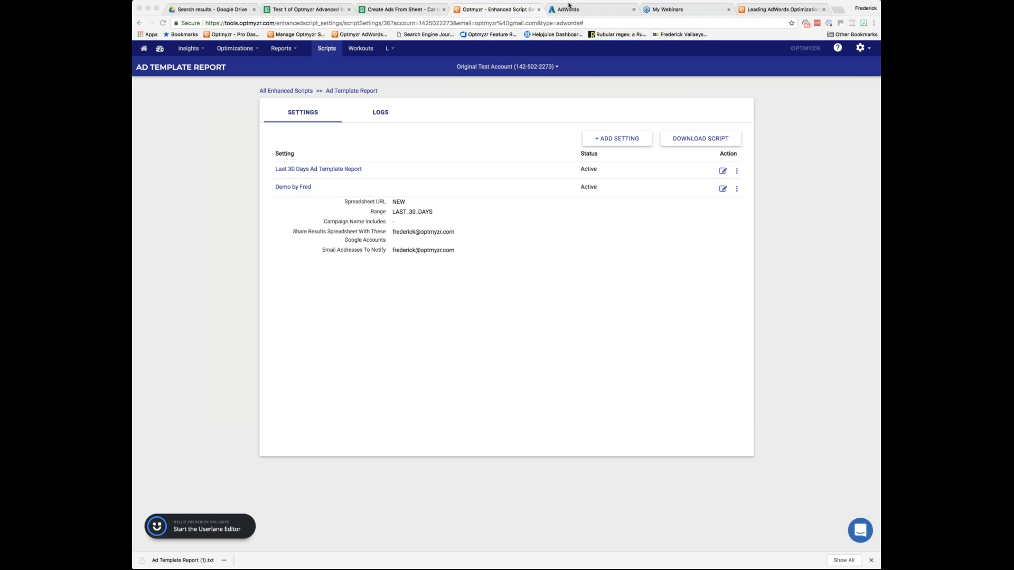
left_click(569, 6)
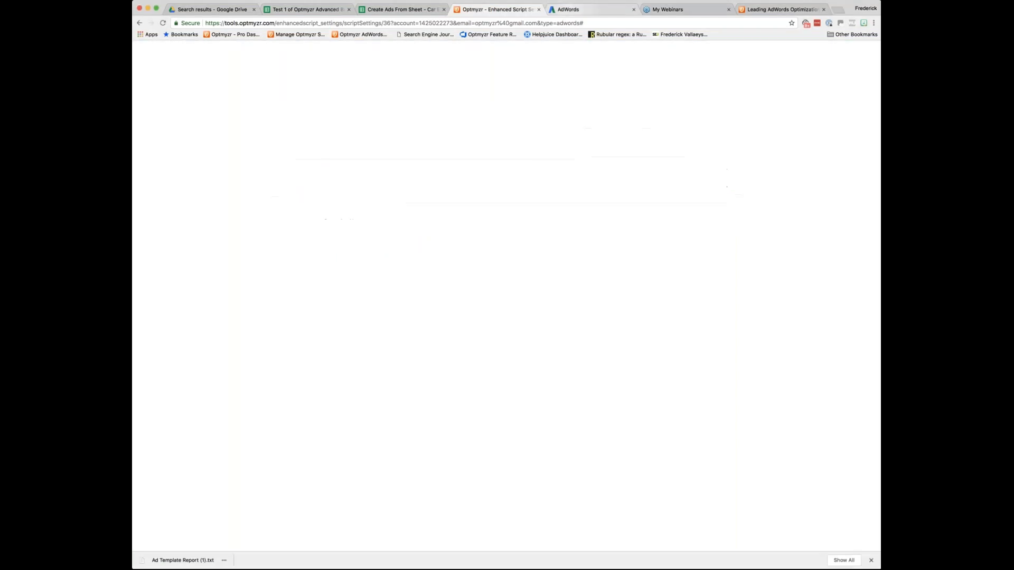
key("super+v")
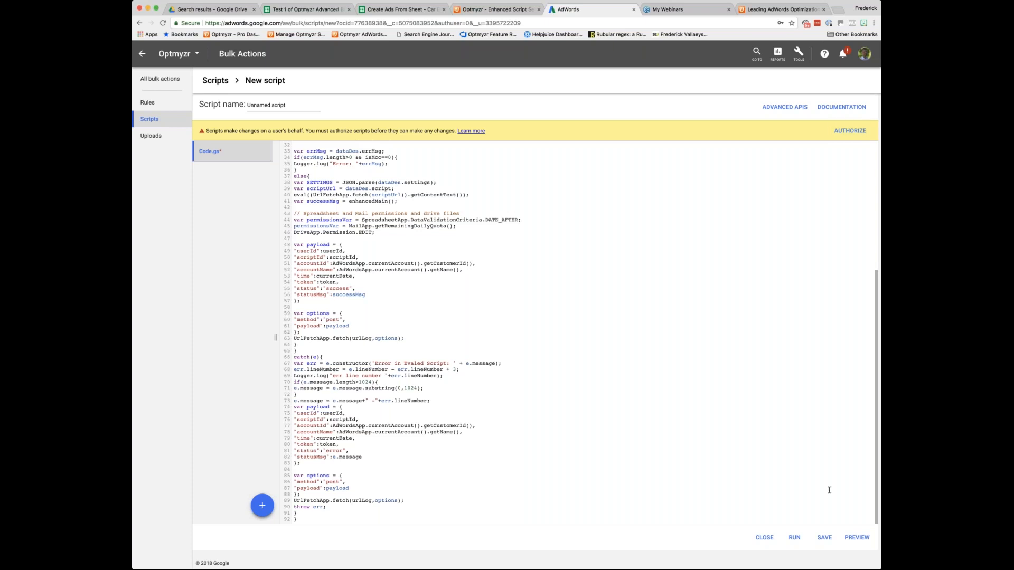
Preview the unnamed script and authorize it to access the Google account.
left_click(856, 537)
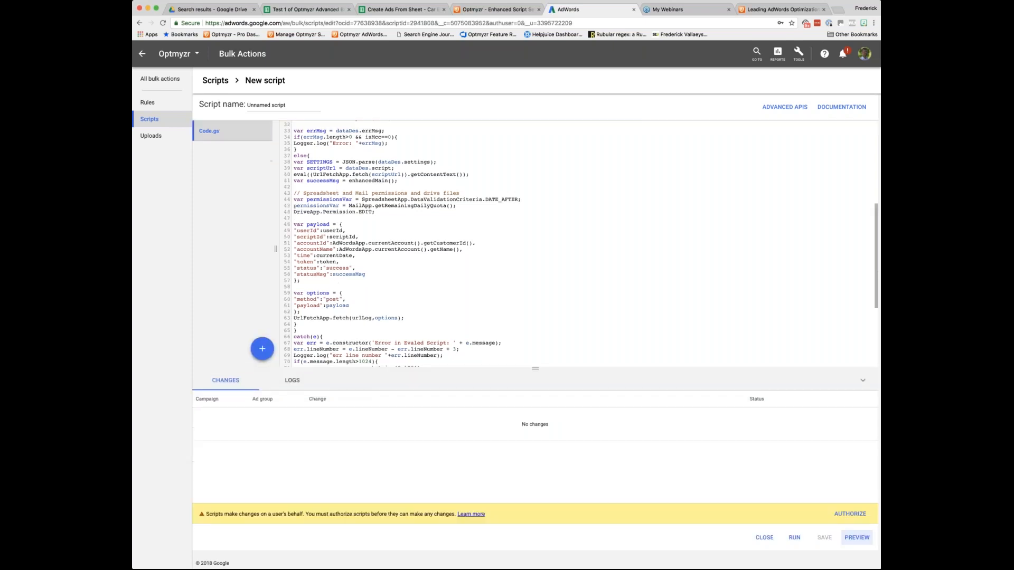
left_click(848, 514)
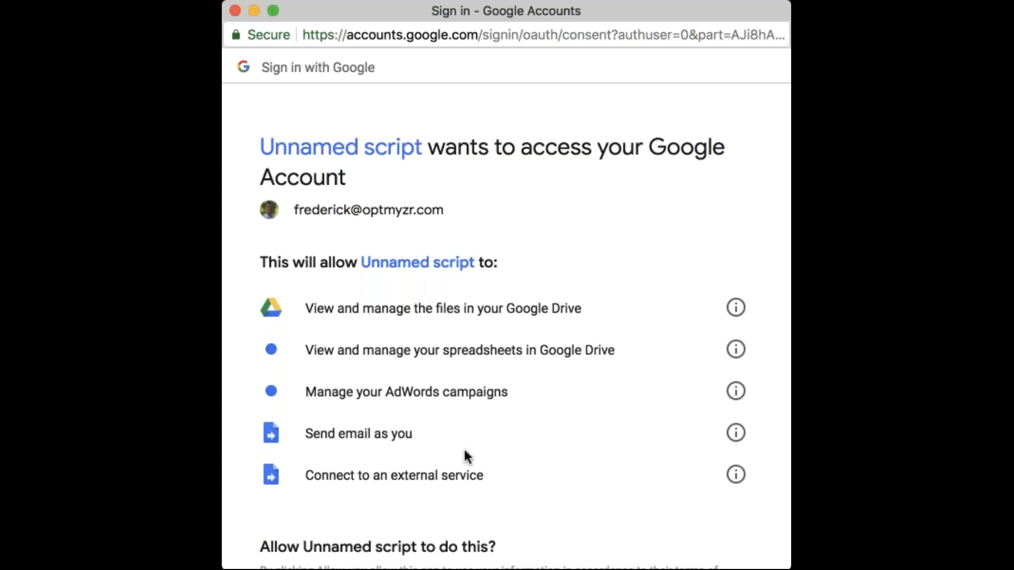
scroll(464, 449, "down", 5)
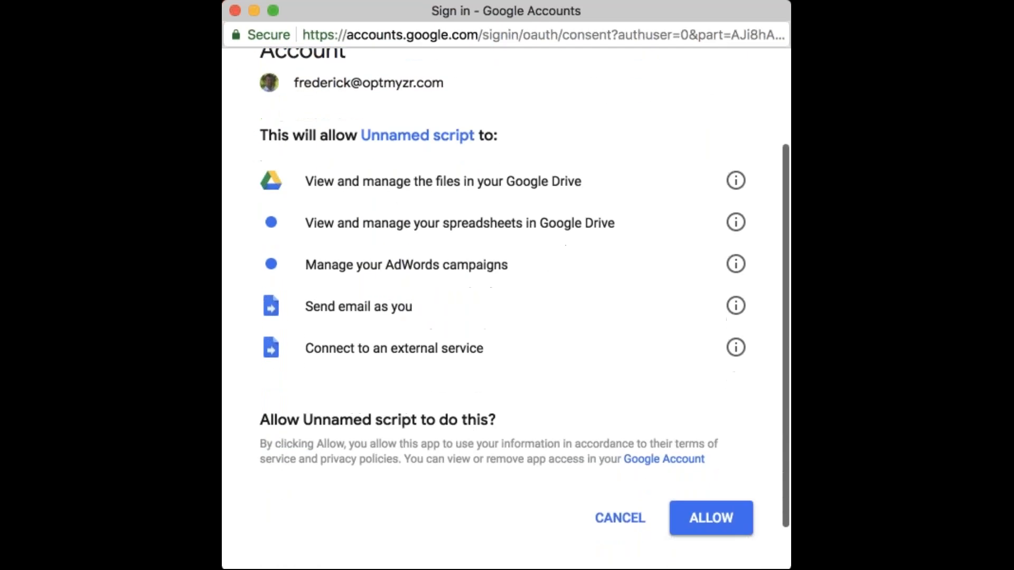
left_click(721, 512)
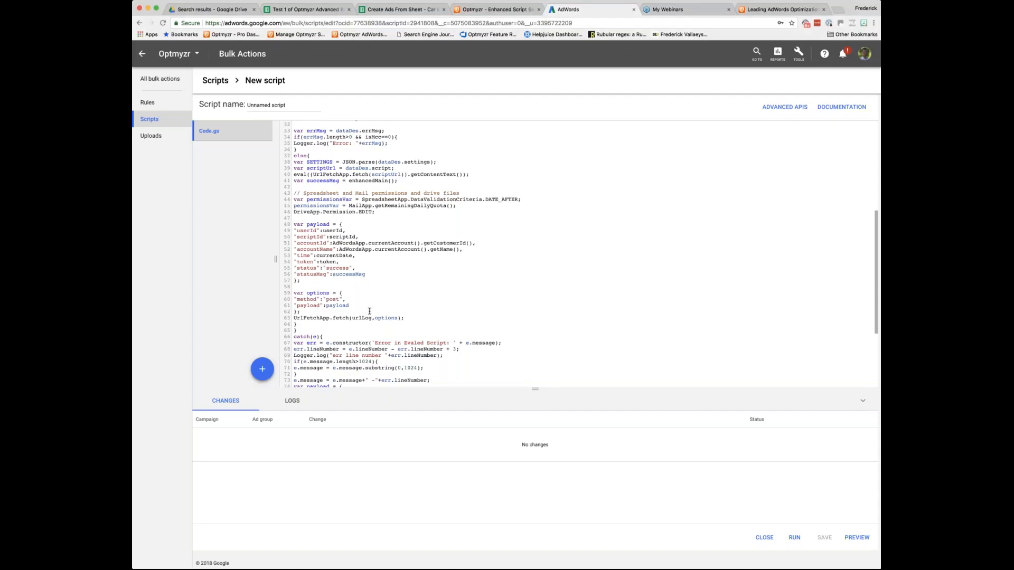
Name the script "Ad Template Script from Optmyzr".
left_click(266, 106)
type("Ad Temp")
type("late Script f")
type("rom Optmyzr")
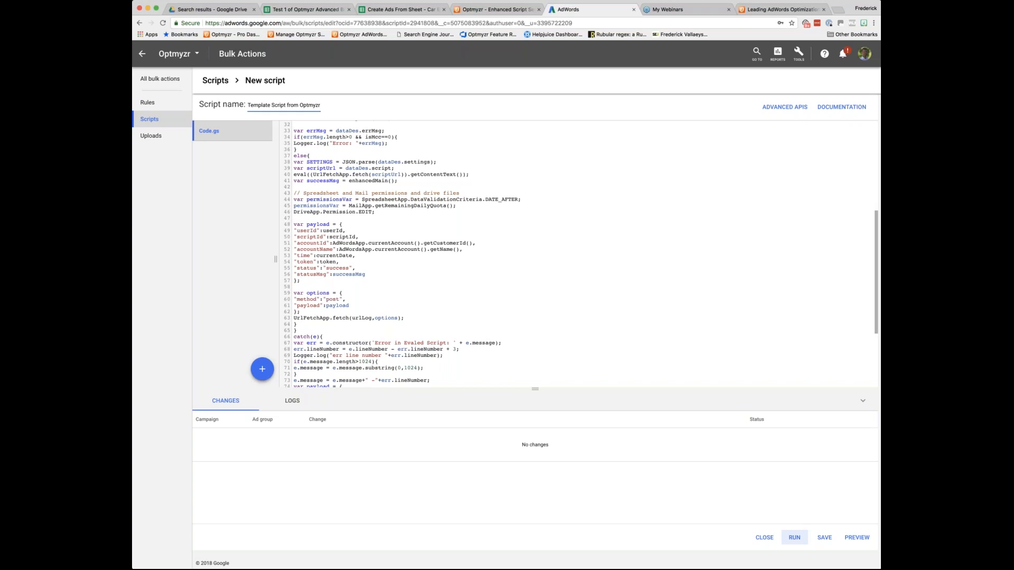
Preview the renamed script and check its logs and changes.
left_click(856, 537)
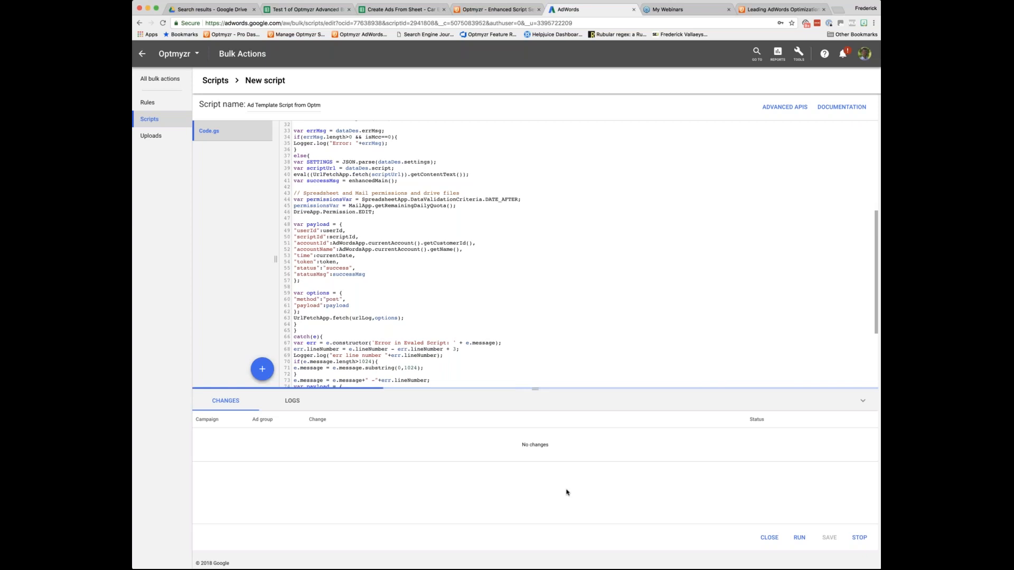
left_click(292, 400)
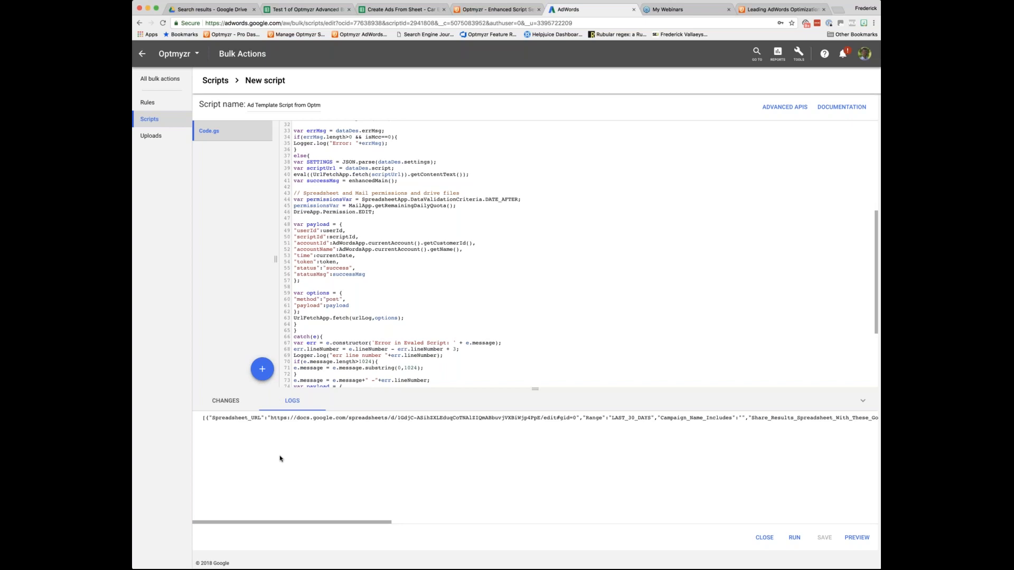
left_click(231, 402)
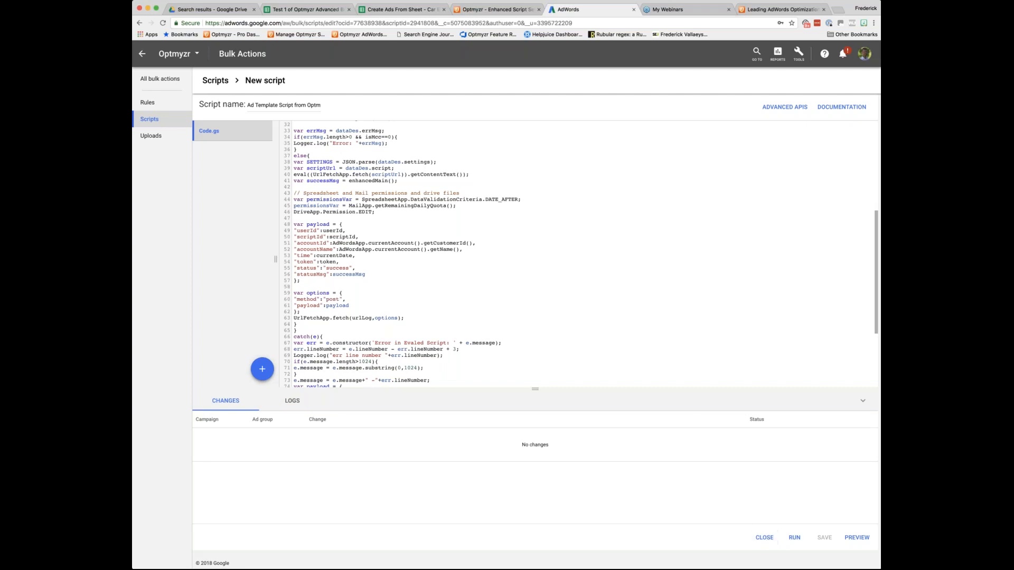
Switch back to Optmyzr and open the run logs of the Ad Template Report script.
left_click(521, 11)
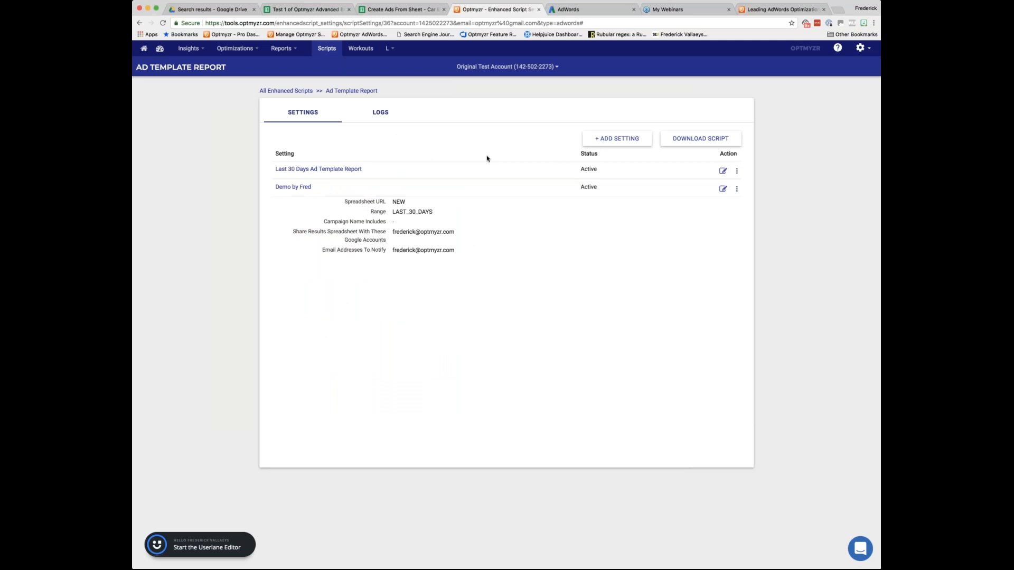
left_click(381, 113)
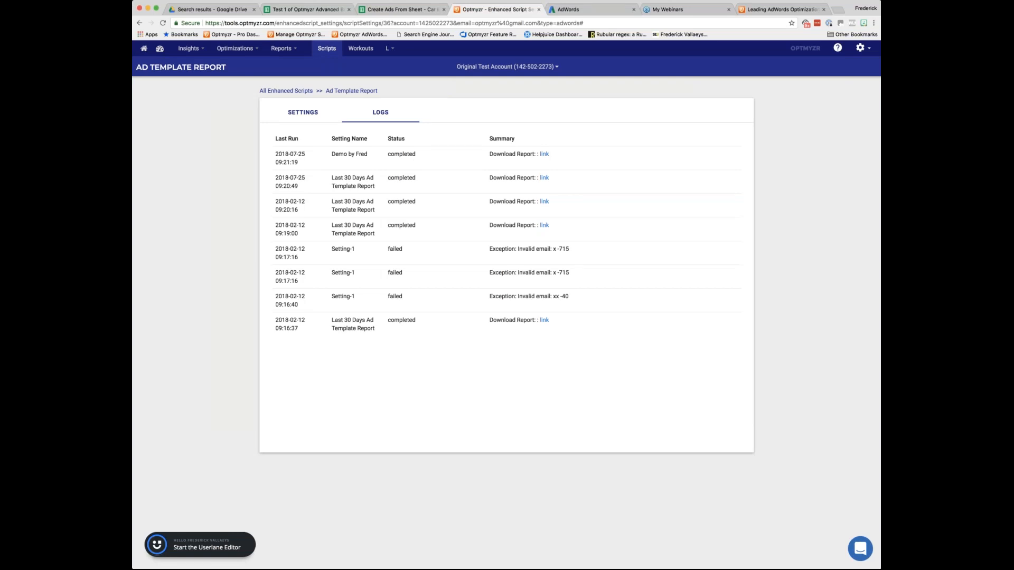
Open the newest run's report spreadsheet and widen the headline text column on its Headline 1 sheet.
left_click(544, 154)
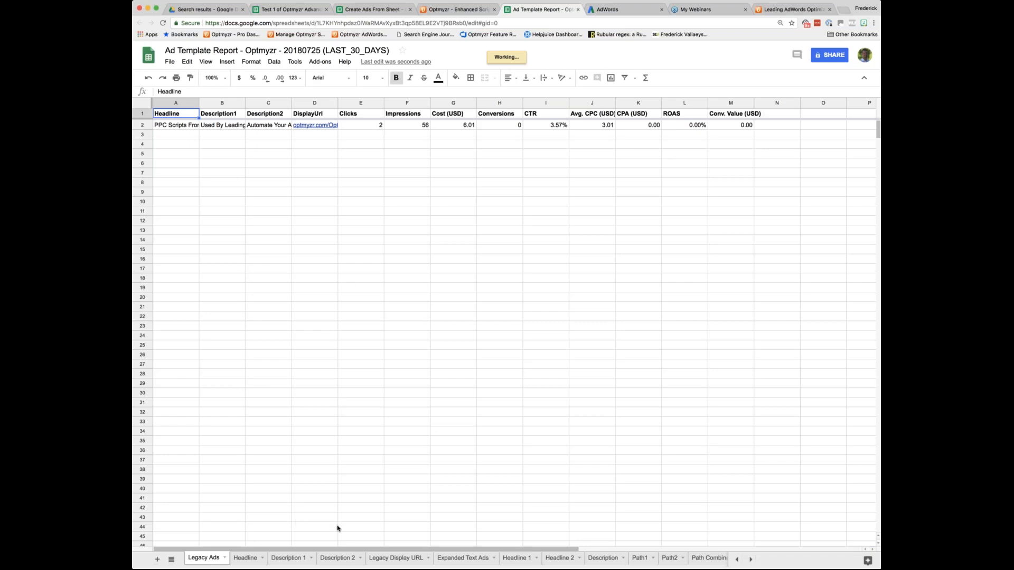
left_click(516, 559)
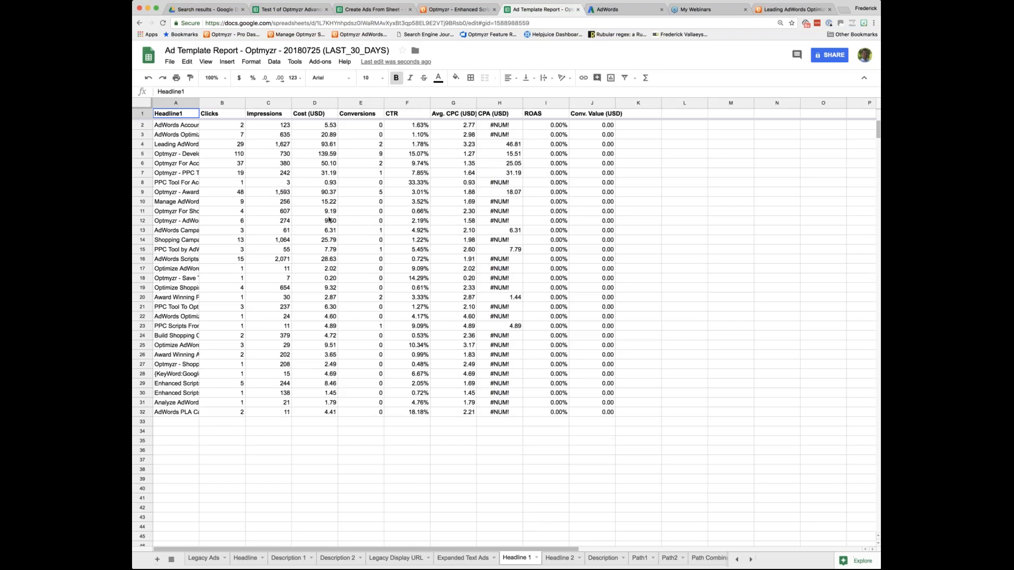
left_click_drag(198, 103, 259, 113)
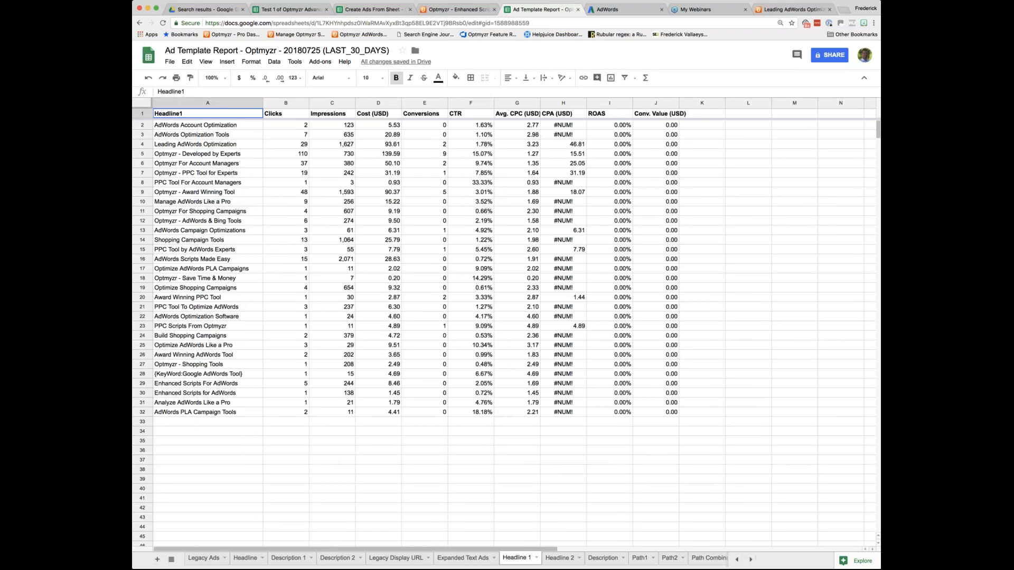
Switch to AdWords and close the editor of the Ad Template script.
left_click(445, 12)
left_click(592, 13)
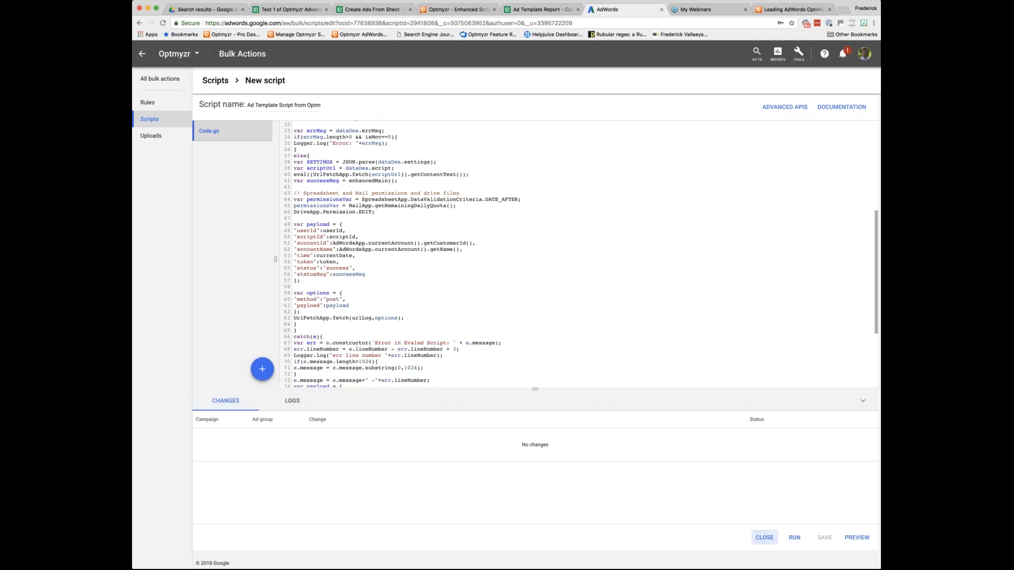
left_click(764, 538)
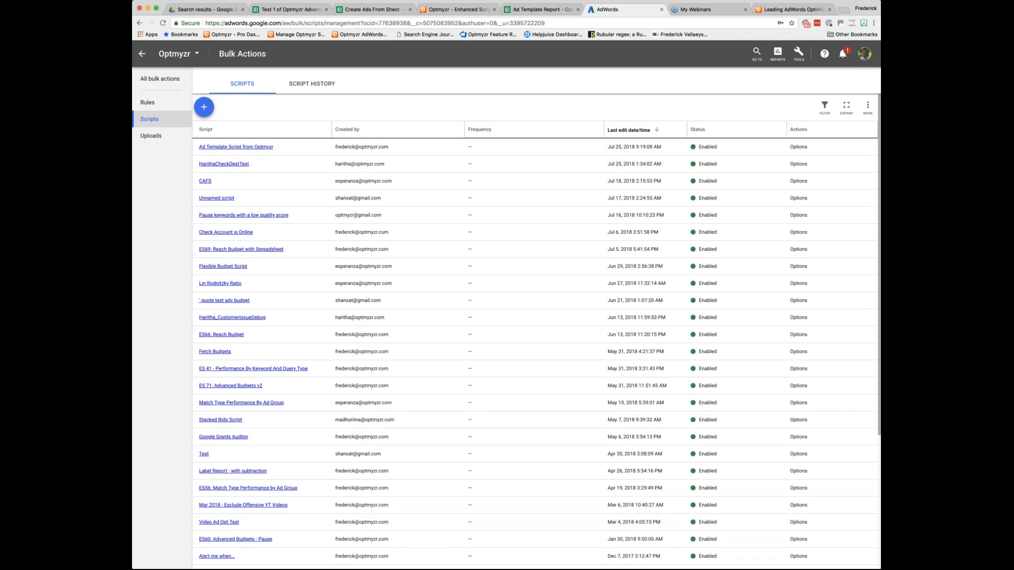
Schedule "Ad Template Script from Optmyzr" to run weekly on Monday at 7:00 AM.
left_click(814, 149)
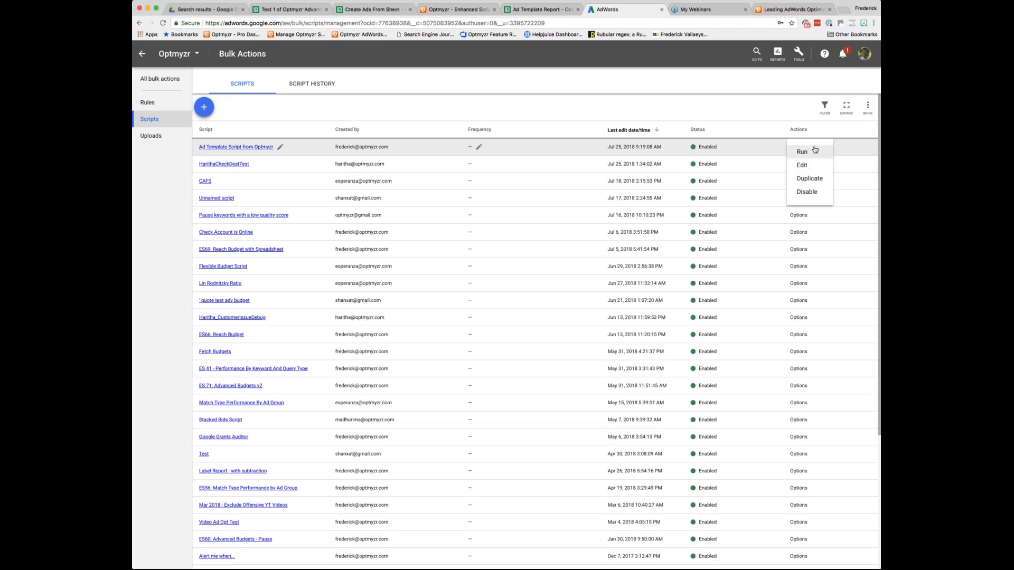
left_click(480, 148)
left_click(480, 147)
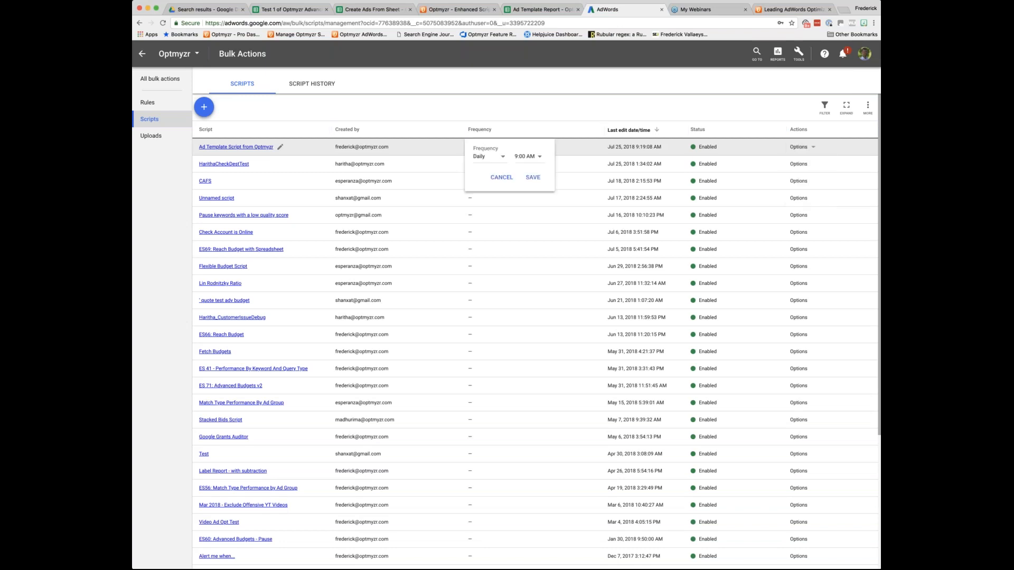
left_click(501, 156)
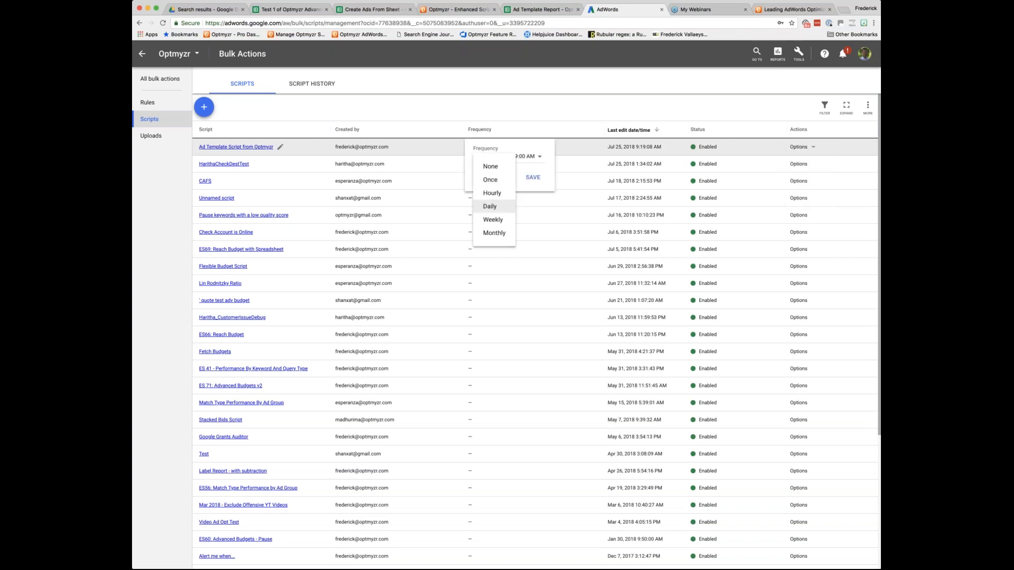
left_click(492, 219)
left_click(533, 156)
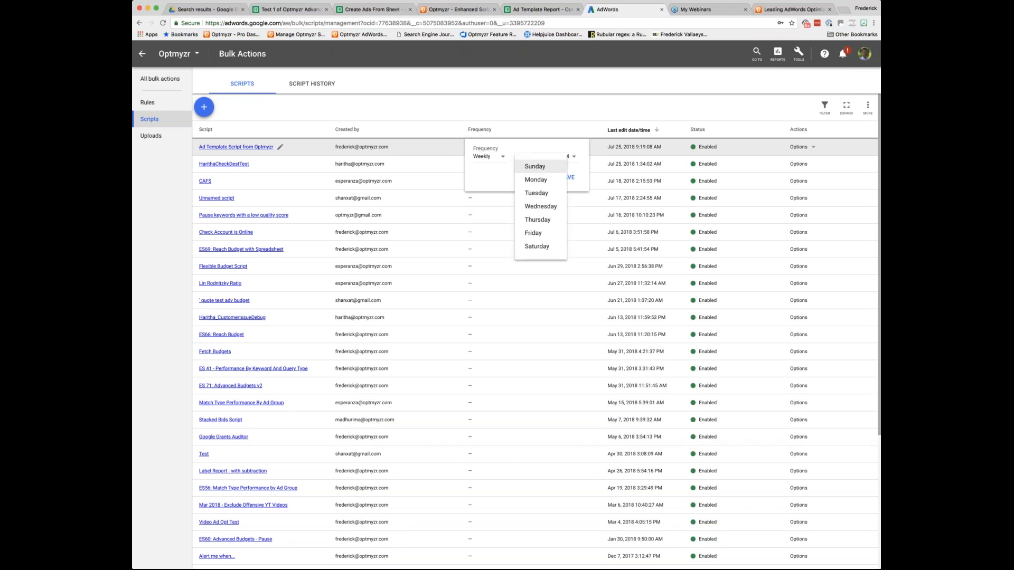
left_click(535, 180)
left_click(569, 157)
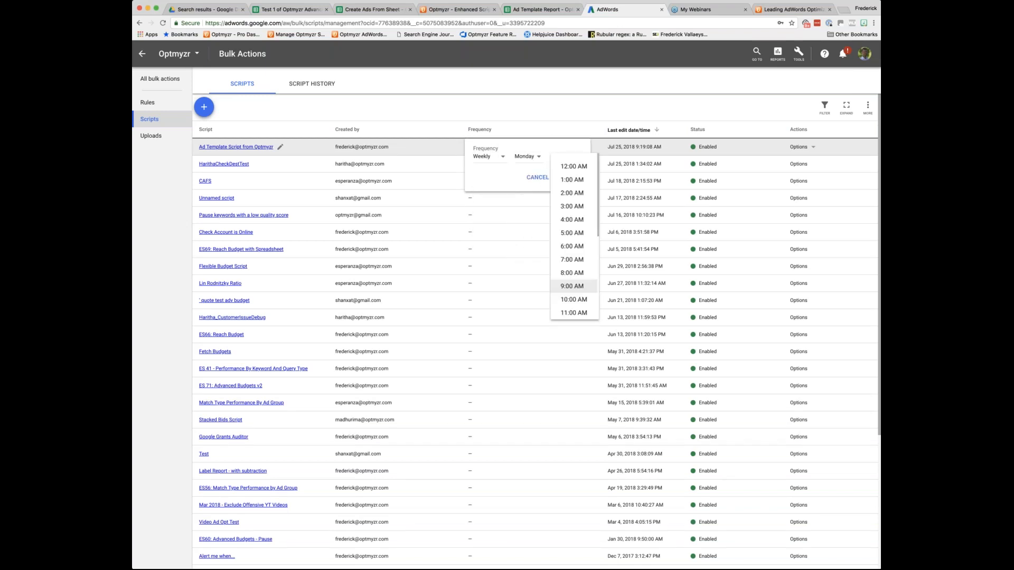
left_click(571, 259)
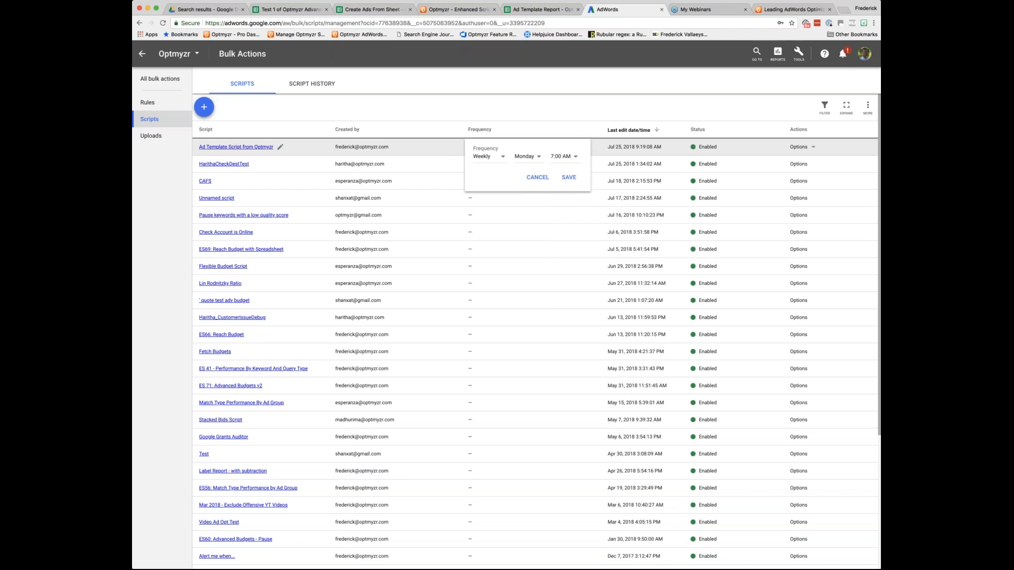
left_click(568, 177)
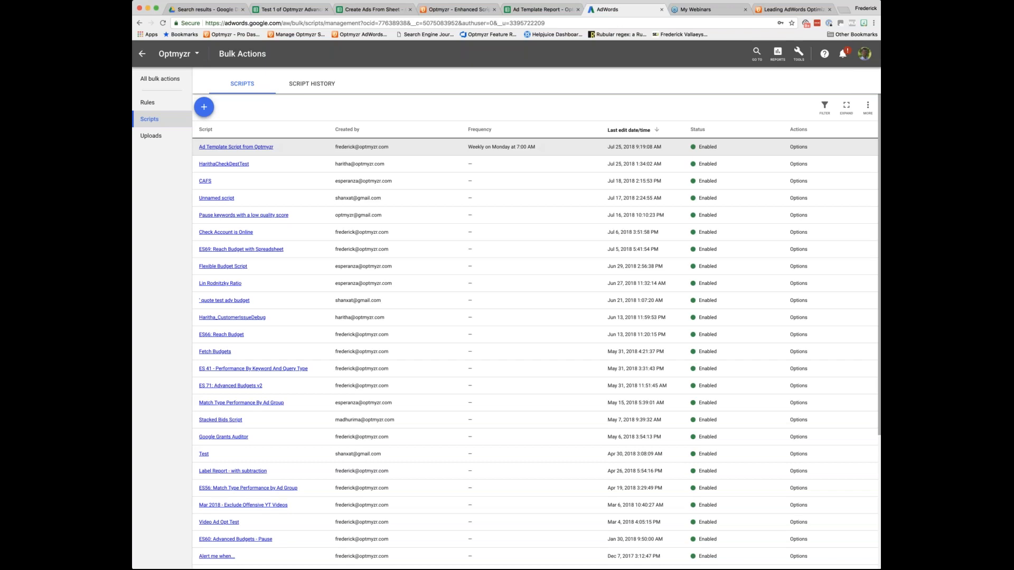
Try an hourly frequency for the Ad Template script, set it back to Weekly and save.
left_click(542, 149)
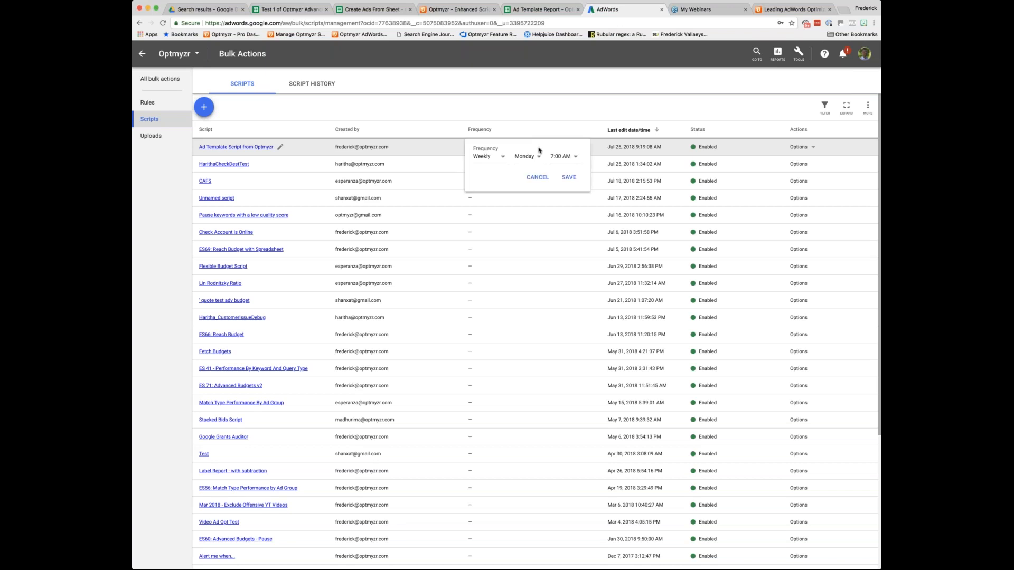
left_click(502, 157)
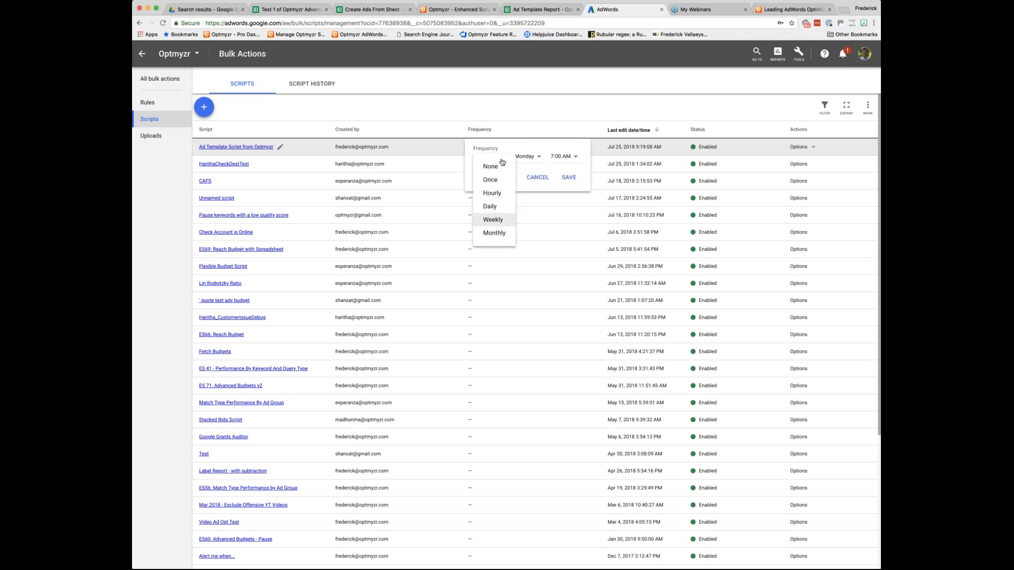
left_click(489, 186)
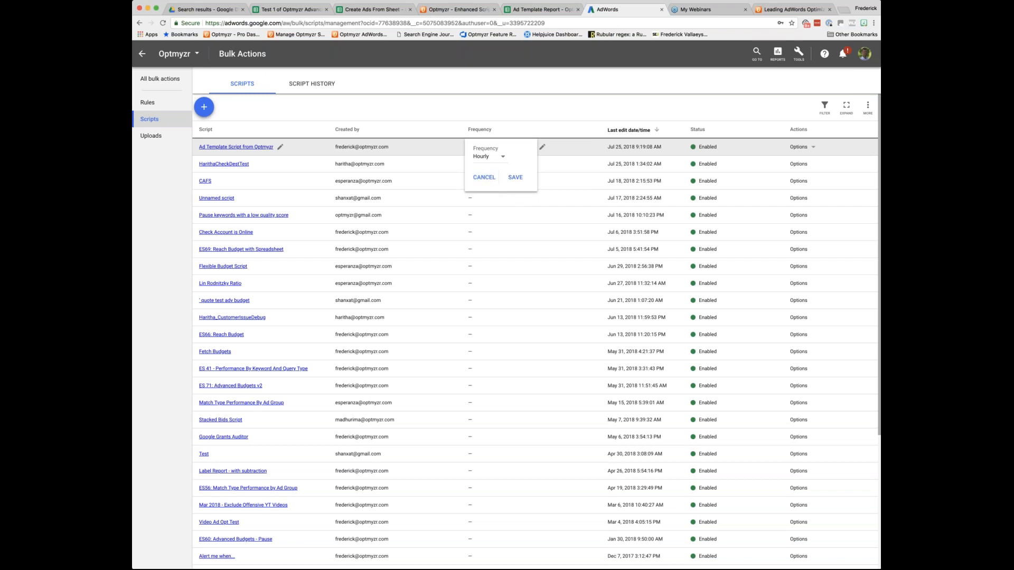
left_click(503, 160)
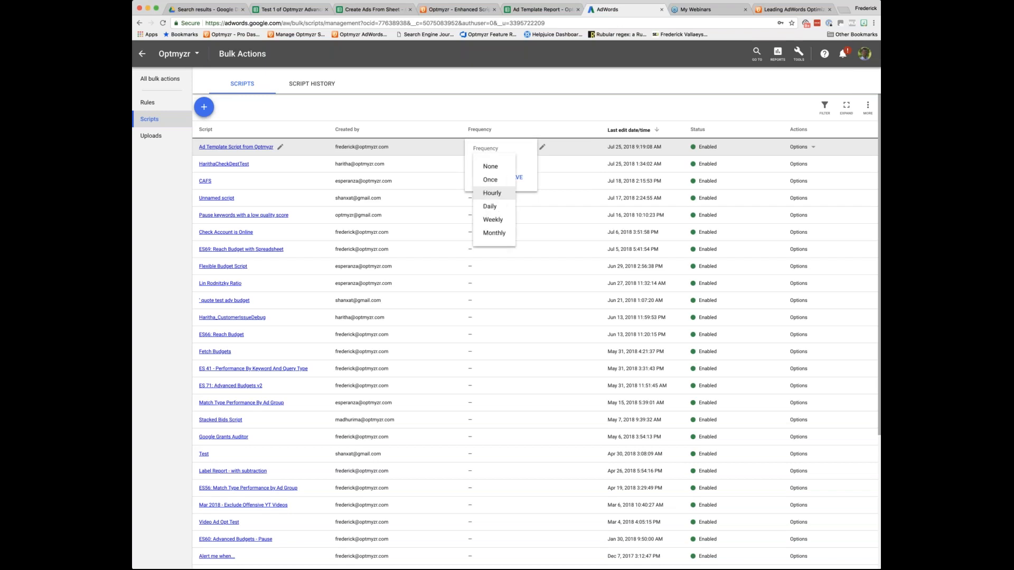
left_click(489, 216)
left_click(568, 178)
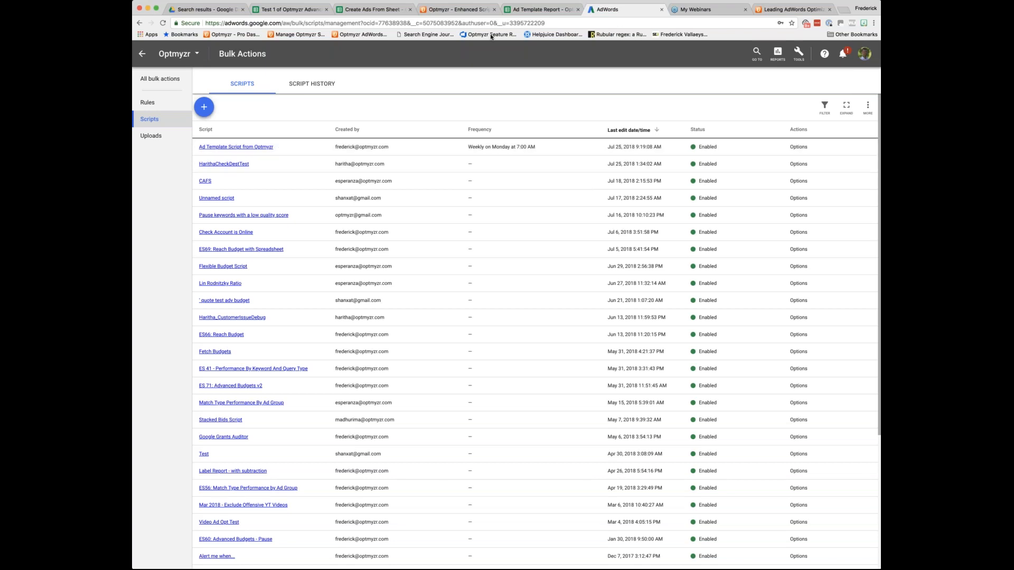
Switch back to Optmyzr and review the details of both Ad Template Report settings and the script's run logs.
left_click(460, 9)
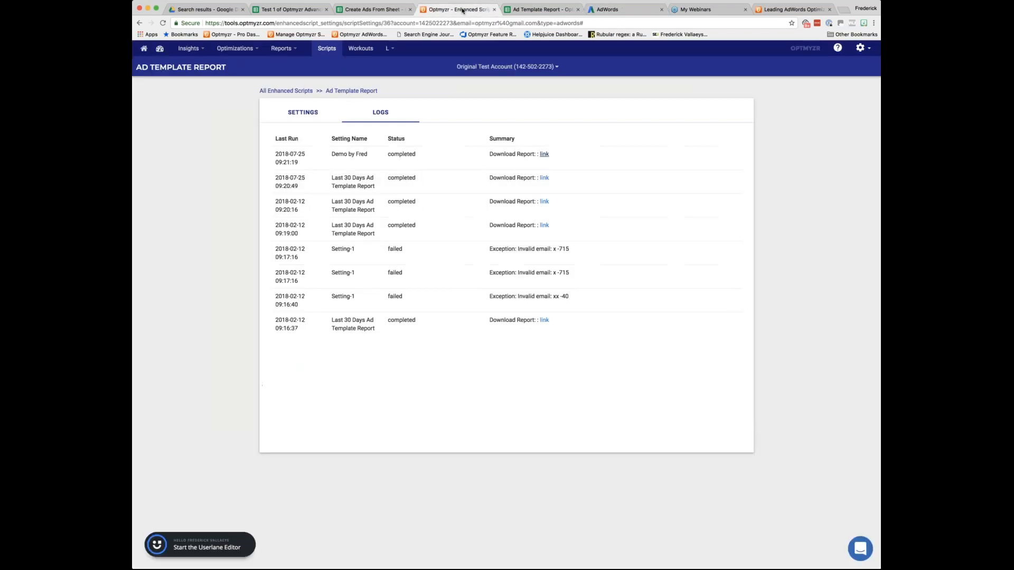
left_click(302, 113)
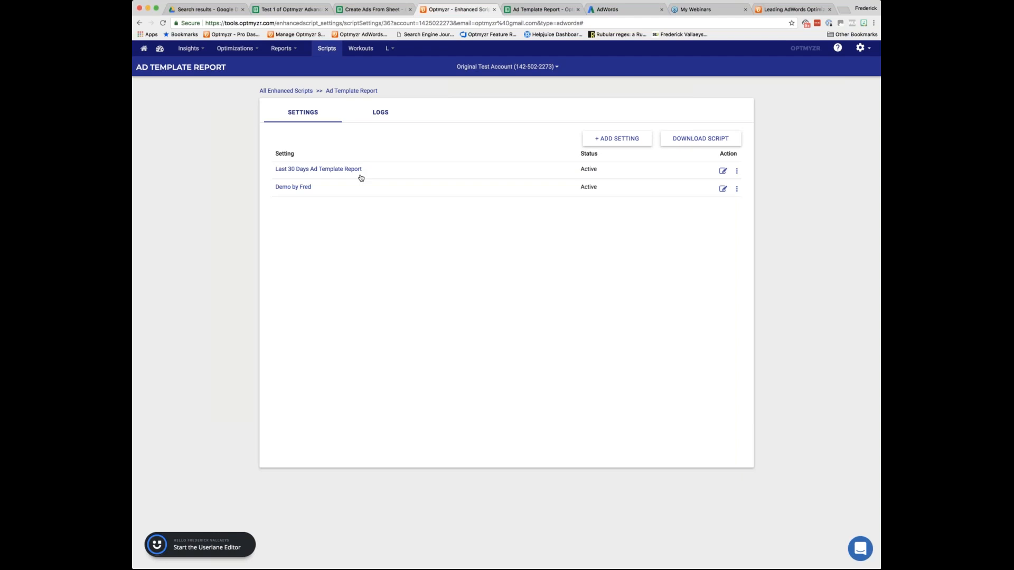
mouse_move(352, 192)
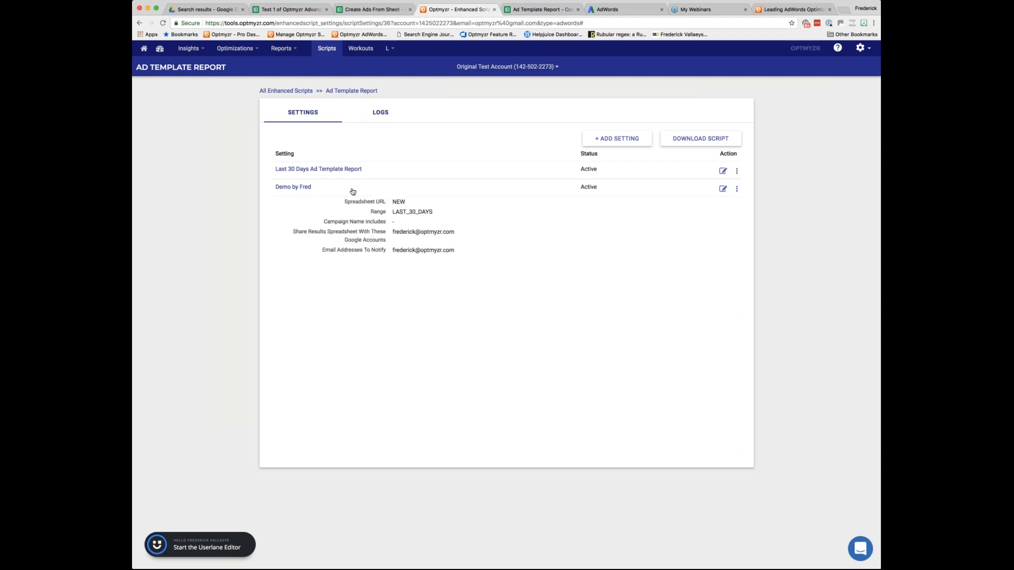
left_click(410, 171)
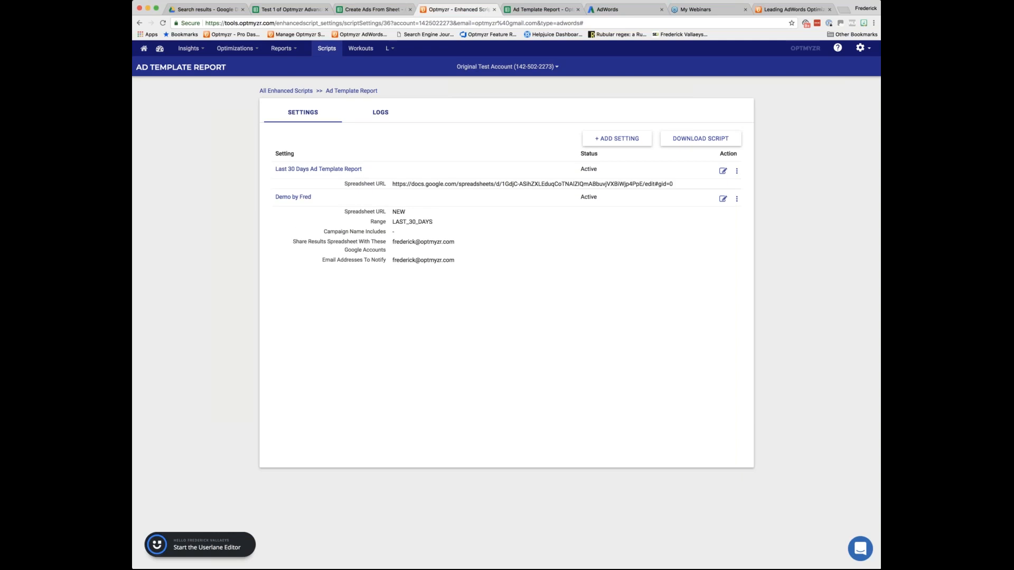
left_click(409, 172)
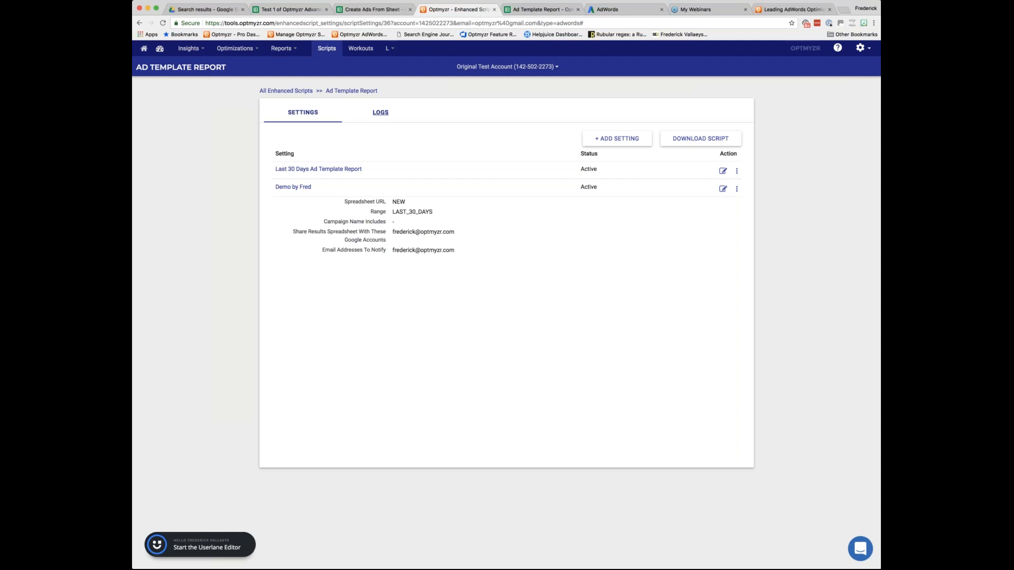
left_click(380, 112)
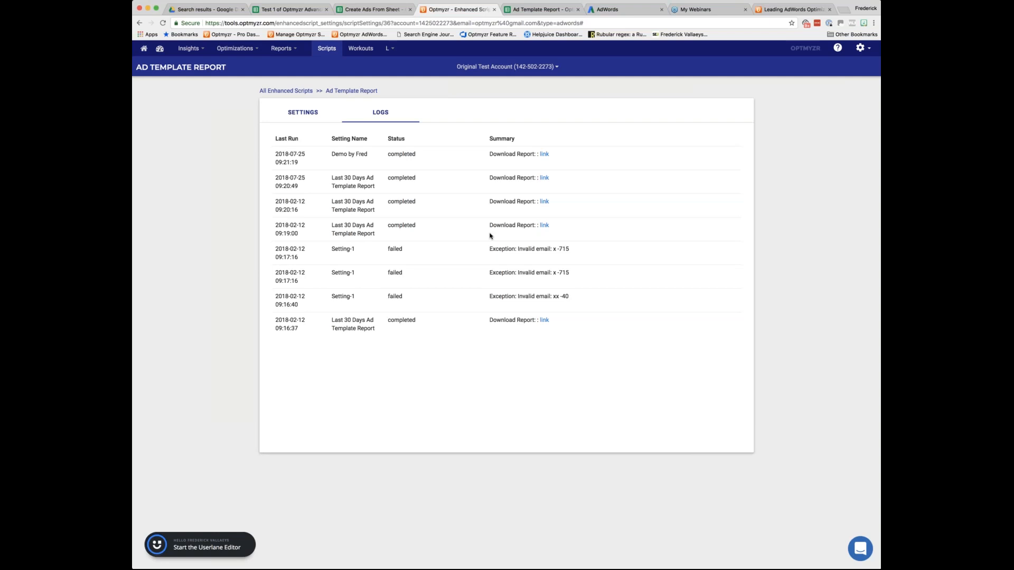
left_click(282, 48)
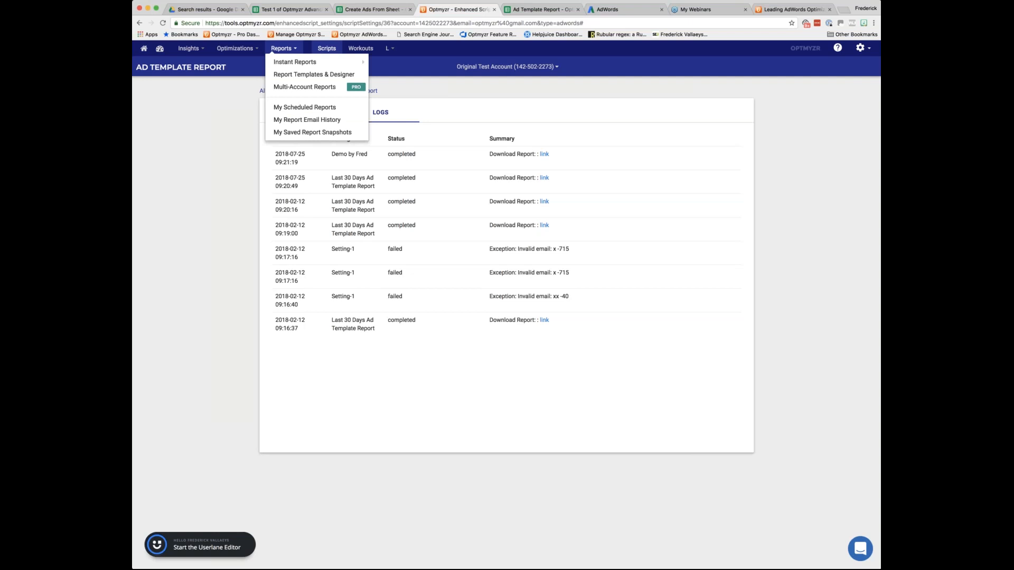
Find Flexible Budgets among the Bid and Budget scripts in the full enhanced scripts list and open its settings.
left_click(286, 91)
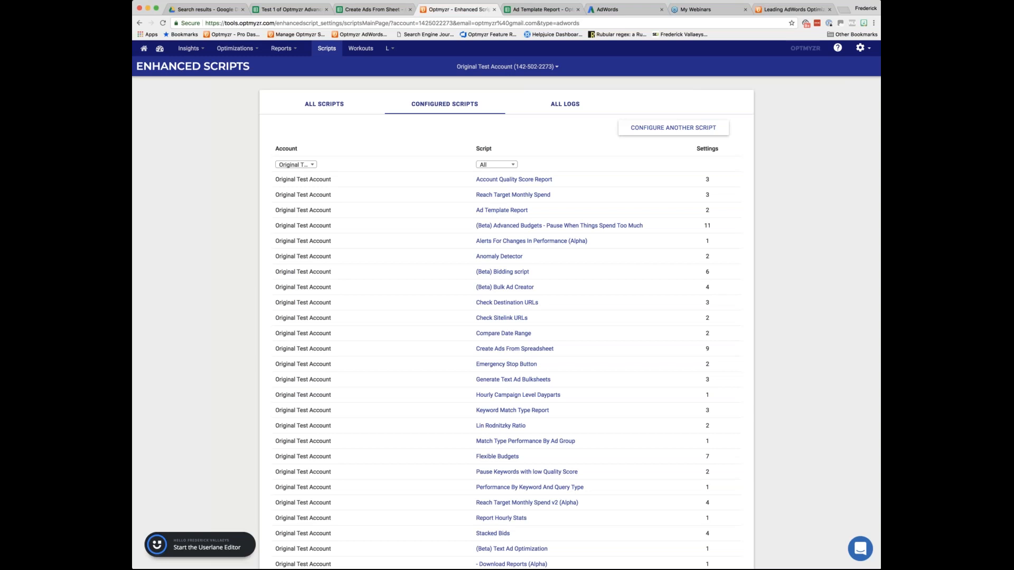
left_click(315, 107)
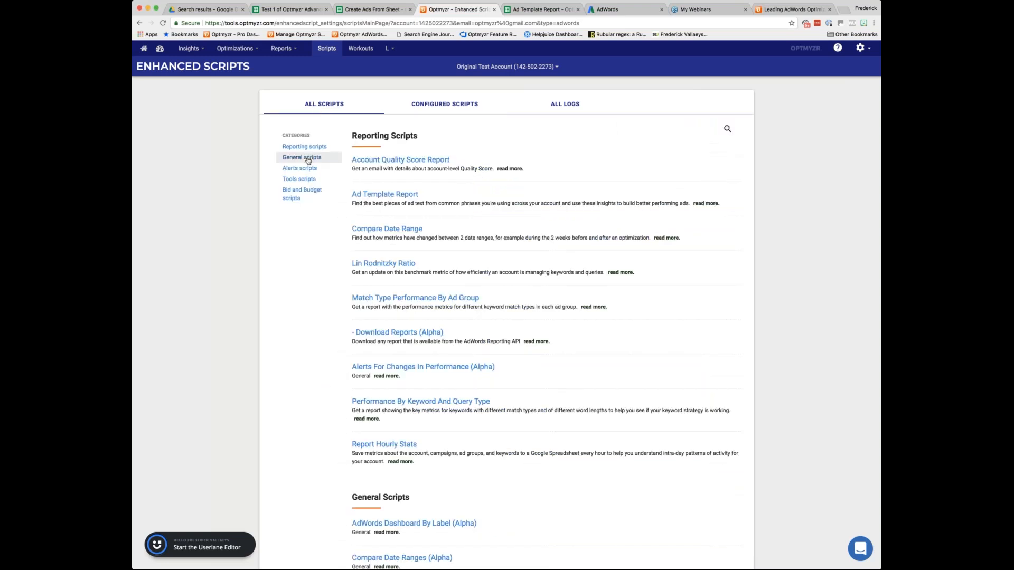
left_click(312, 193)
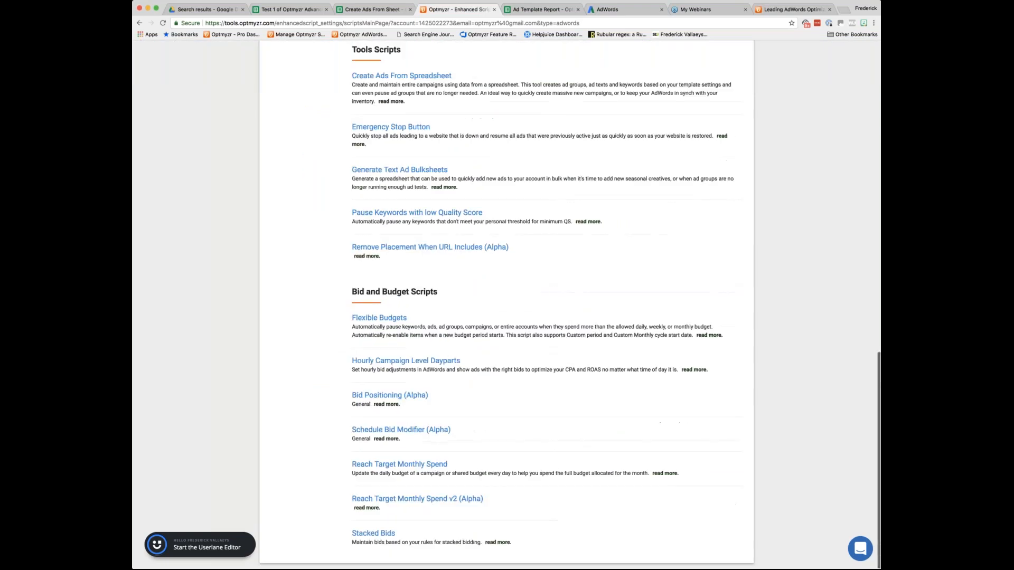
left_click(392, 317)
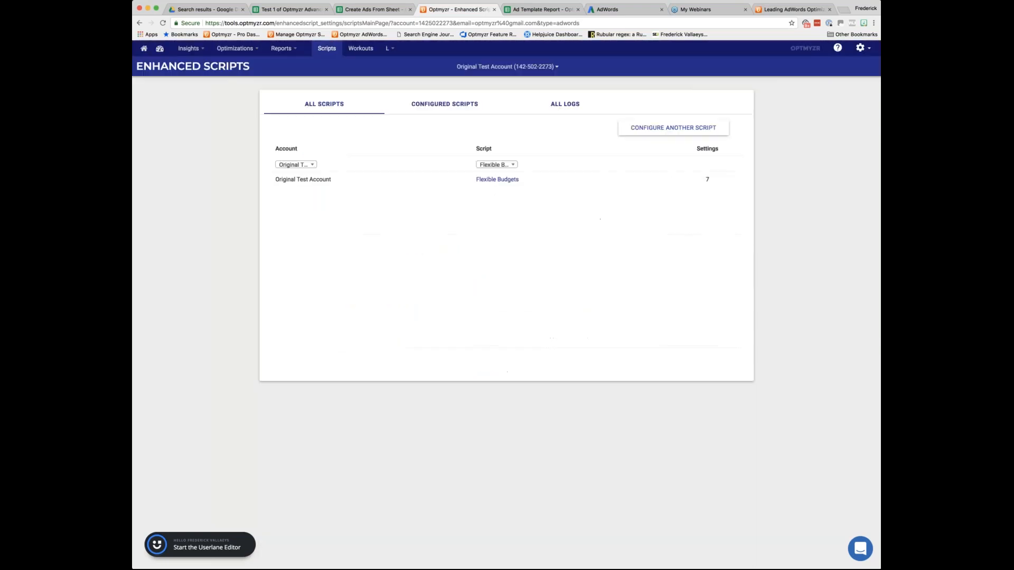
left_click(497, 180)
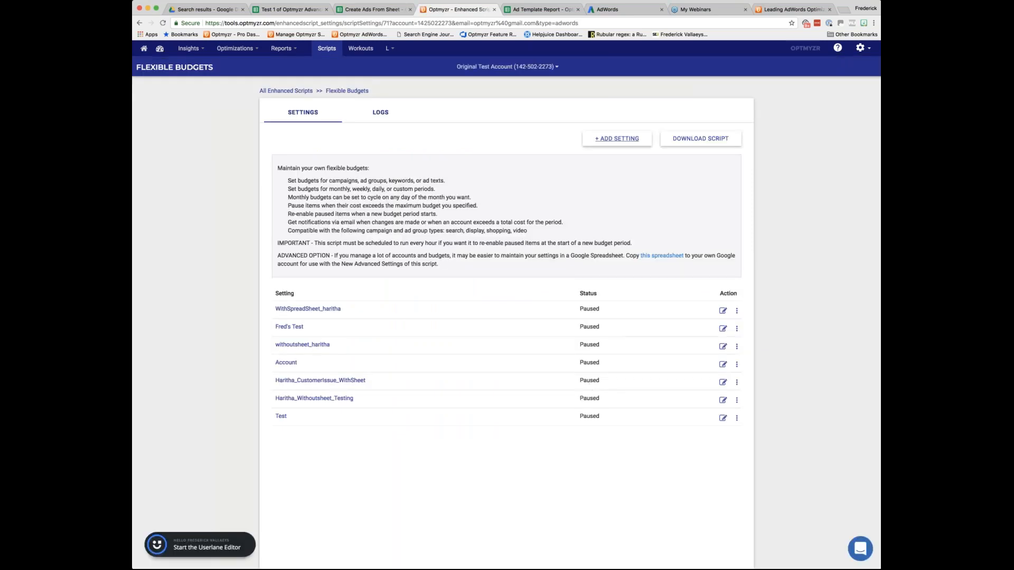
Add a Flexible Budgets setting by copying Setting-1 from the Demo - Shirts account.
left_click(617, 138)
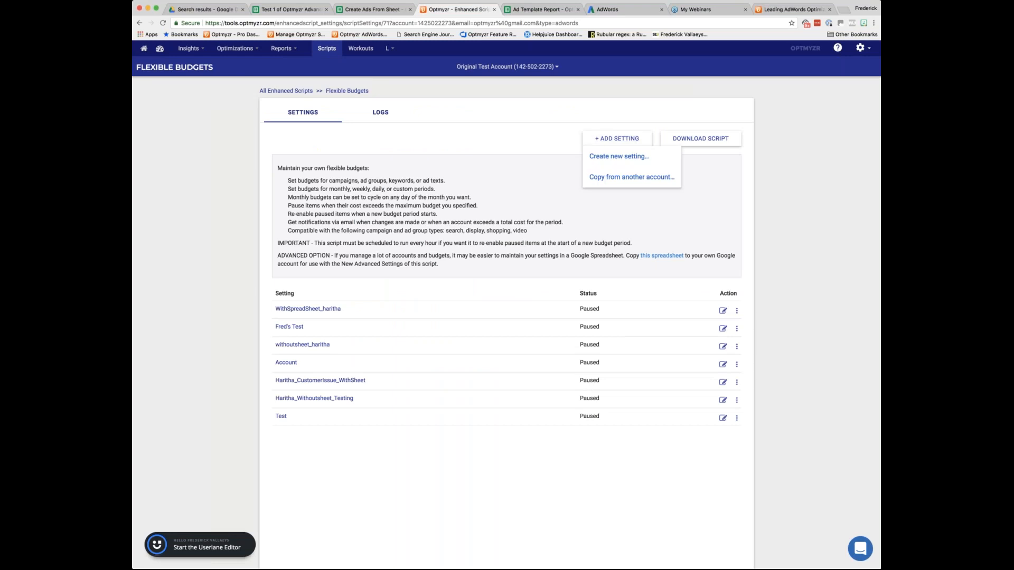
left_click(632, 177)
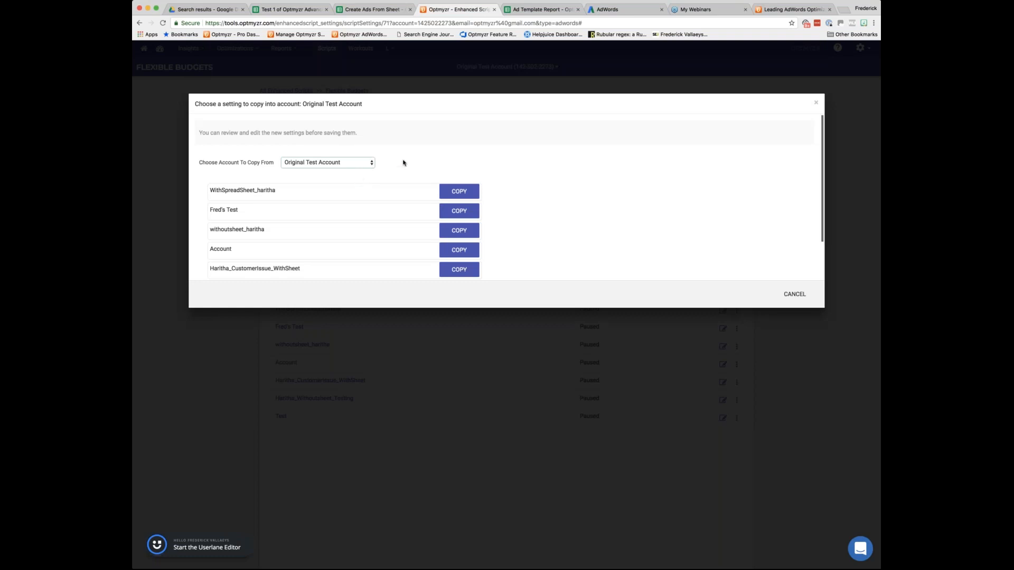
left_click(358, 175)
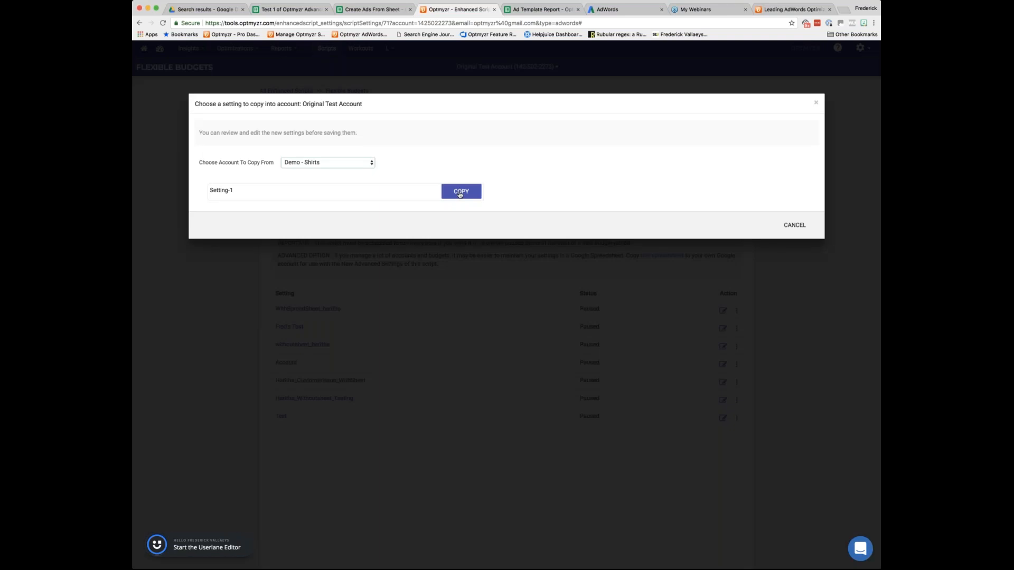
left_click(461, 191)
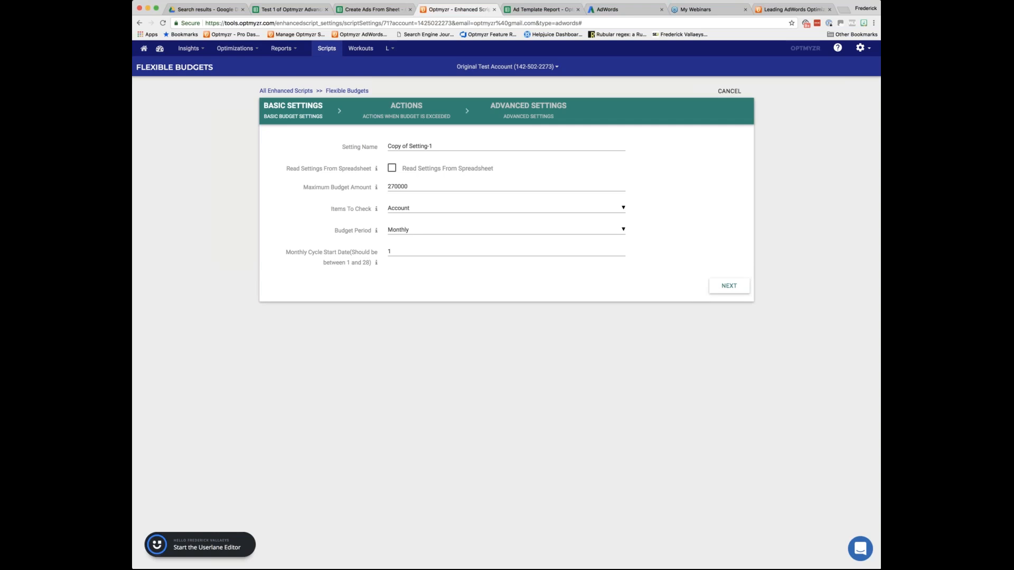
Name the copied setting with the presenter's first name followed by "Demo For Webinar" and try the Read Settings From Spreadsheet option.
left_click(432, 146)
key("super+a")
type("Fred ")
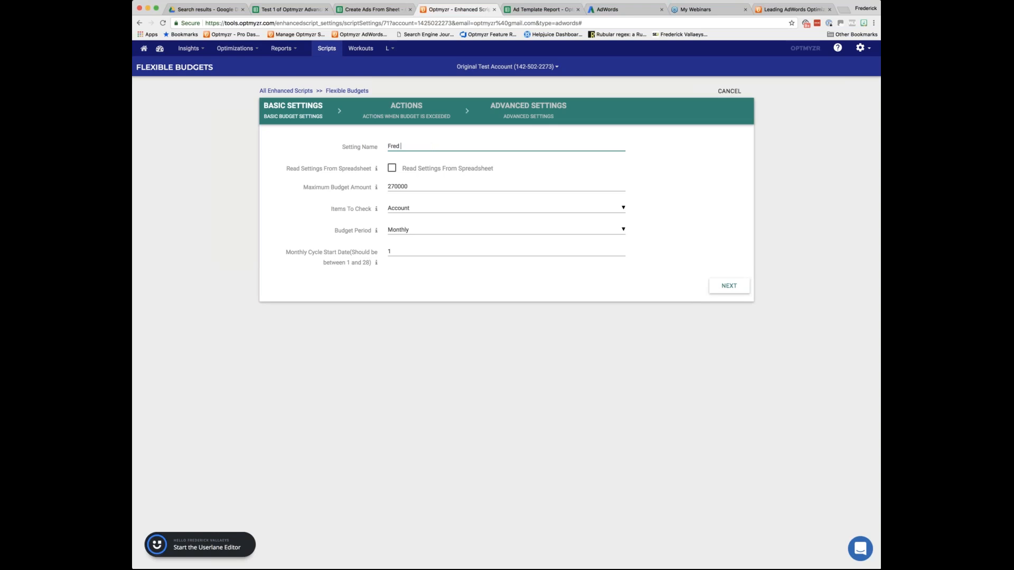
type("Demo For Webinar")
left_click(392, 169)
left_click(392, 169)
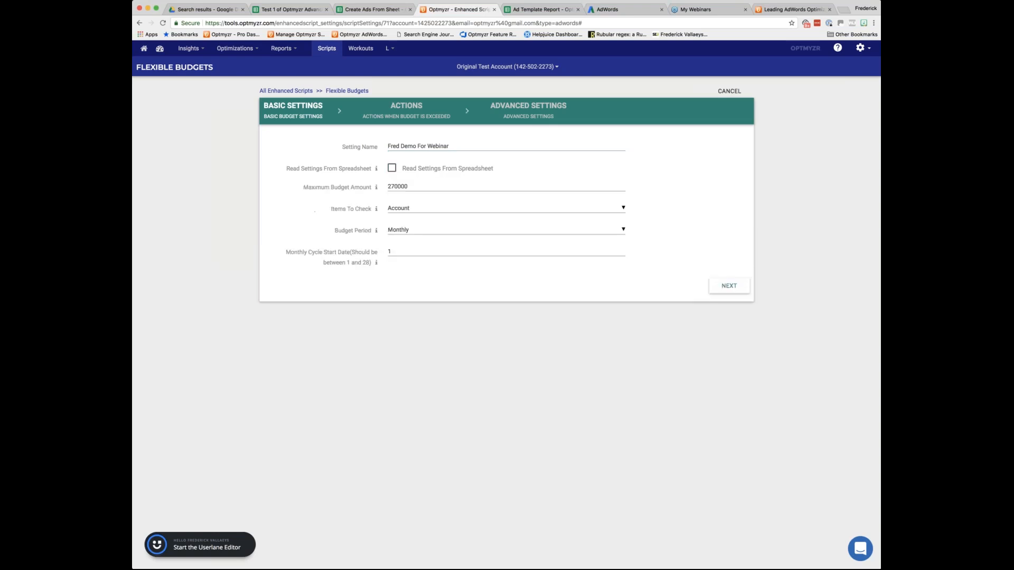
Keep Account as the items to check, set the maximum budget amount to 10000, and continue to the budget actions.
left_click(418, 188)
left_click(418, 210)
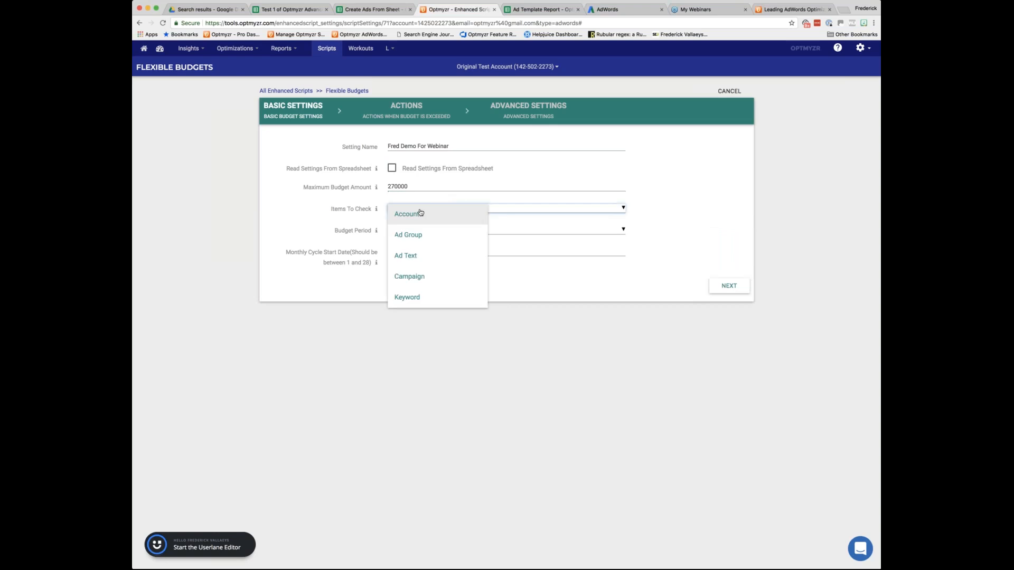
left_click(419, 211)
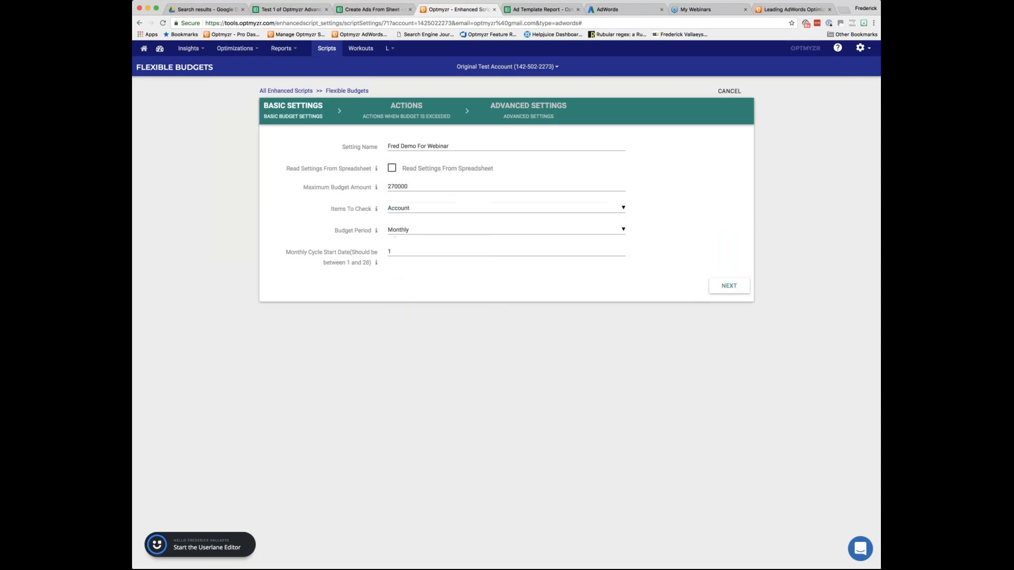
double_click(407, 186)
type("10000")
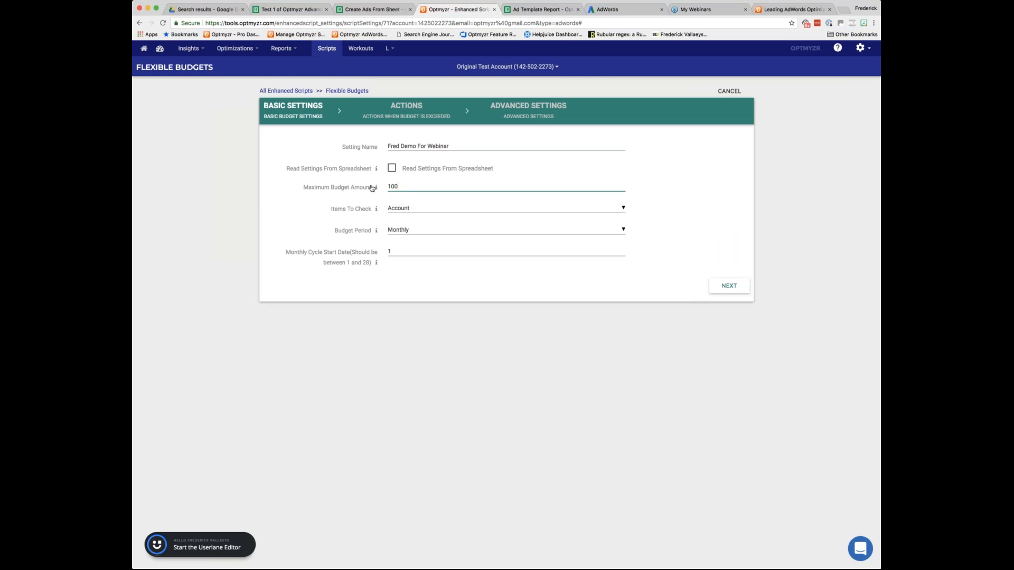
left_click(464, 205)
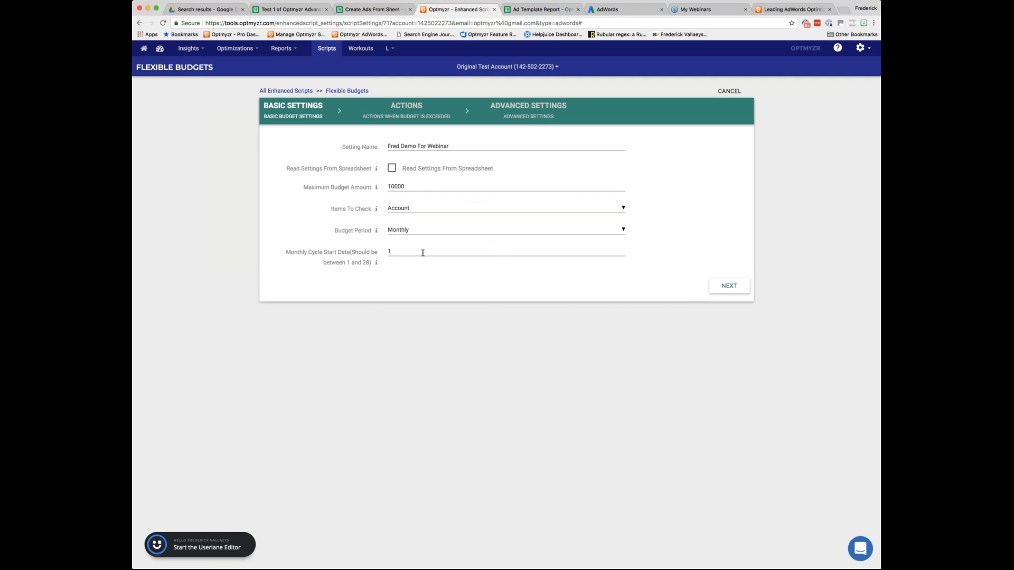
left_click(729, 286)
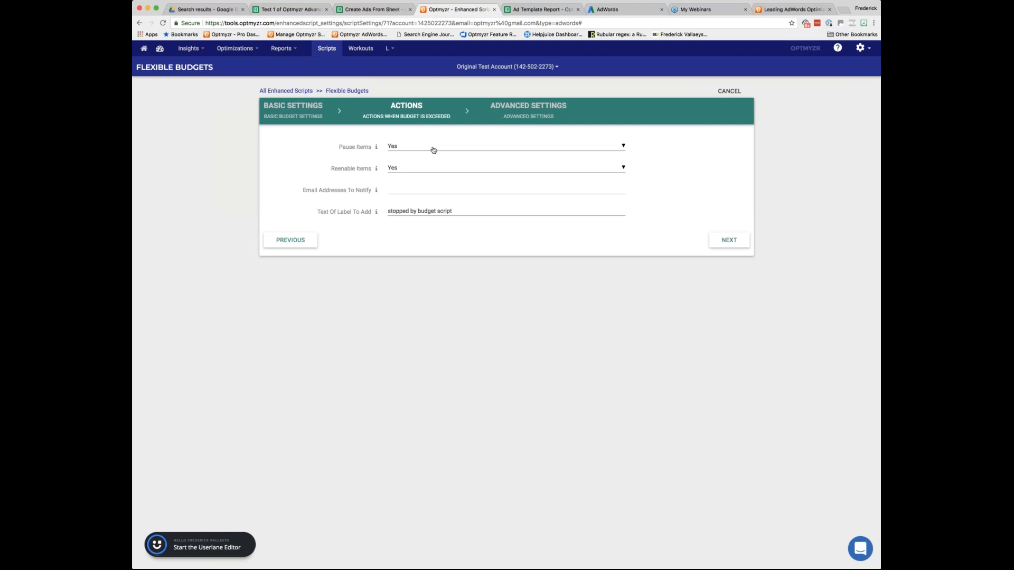
Keep Reenable Items set to Yes, enter the presenter's e-mail as the address to notify, and continue to the advanced settings.
left_click(404, 169)
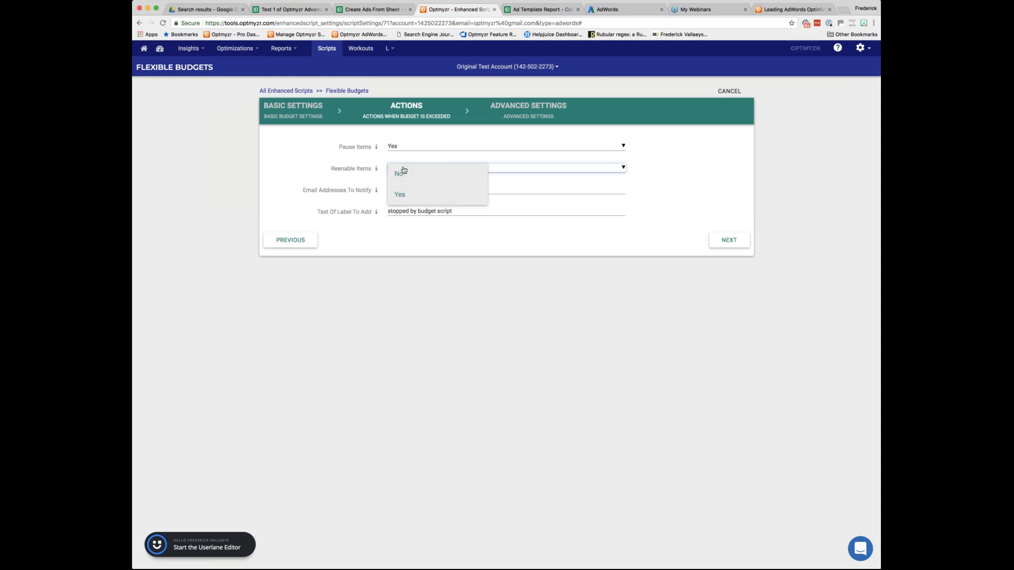
left_click(401, 195)
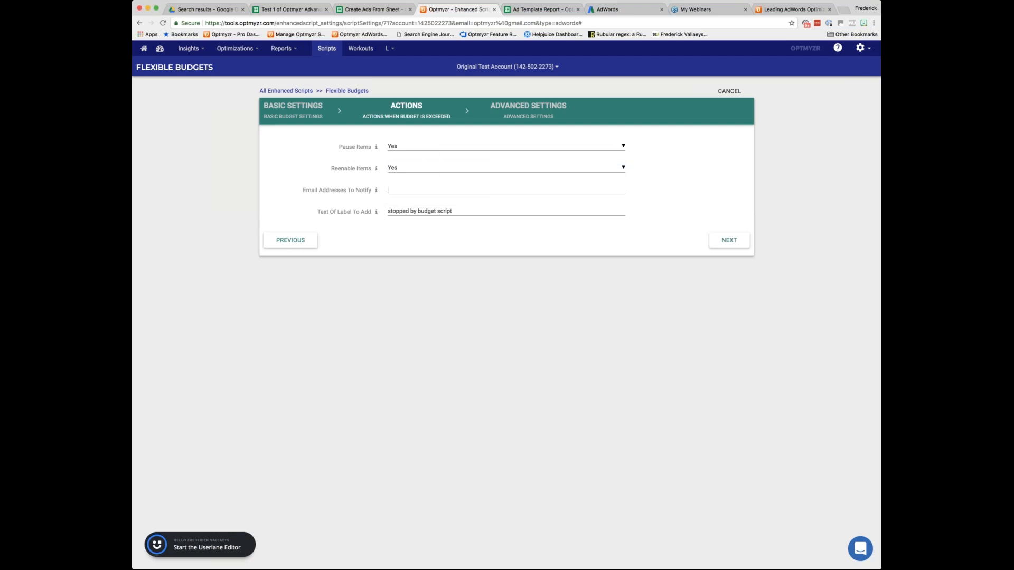
left_click(389, 189)
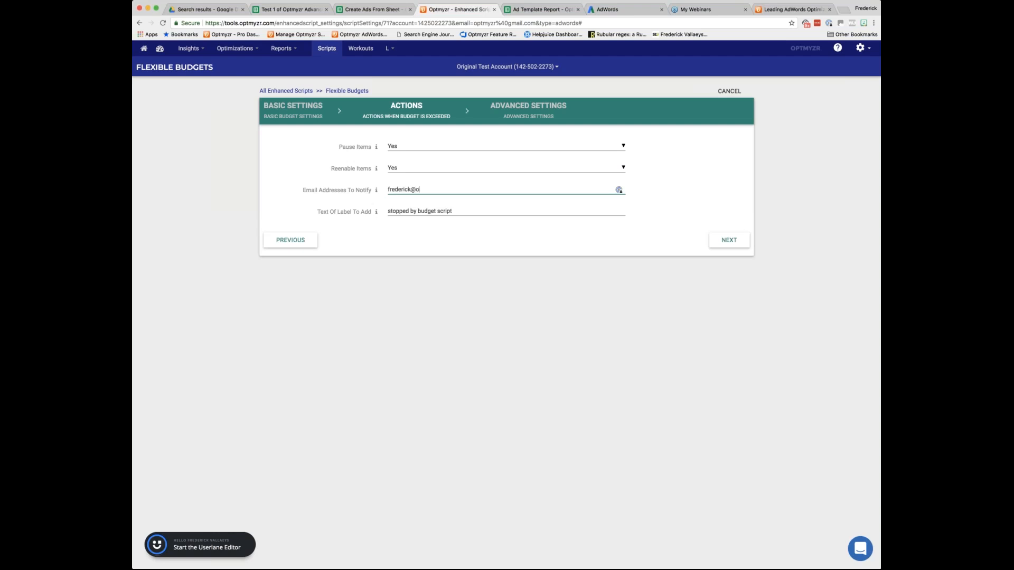
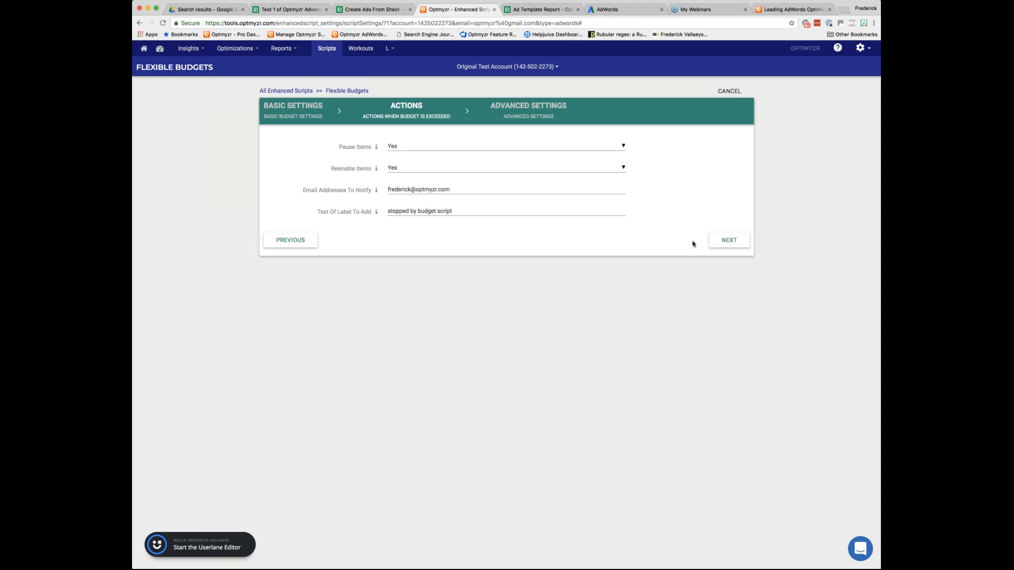
left_click(729, 241)
Try the label filter "parts" and the campaign name filter "brand", clearing each one.
left_click(403, 146)
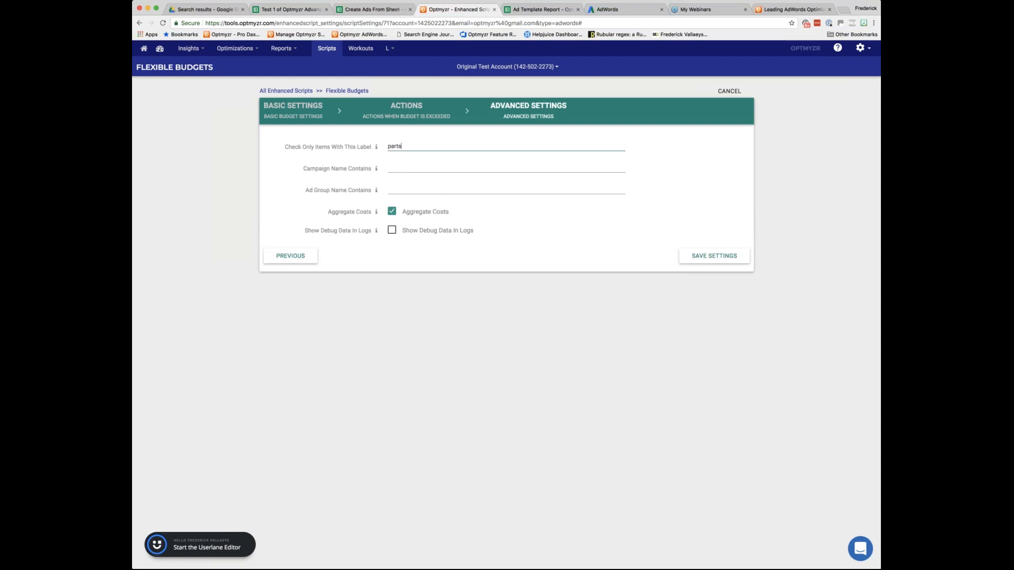
key("BackSpace")
key("BackSpace")
key("BackSpace")
key("BackSpace")
key("BackSpace")
type("brand")
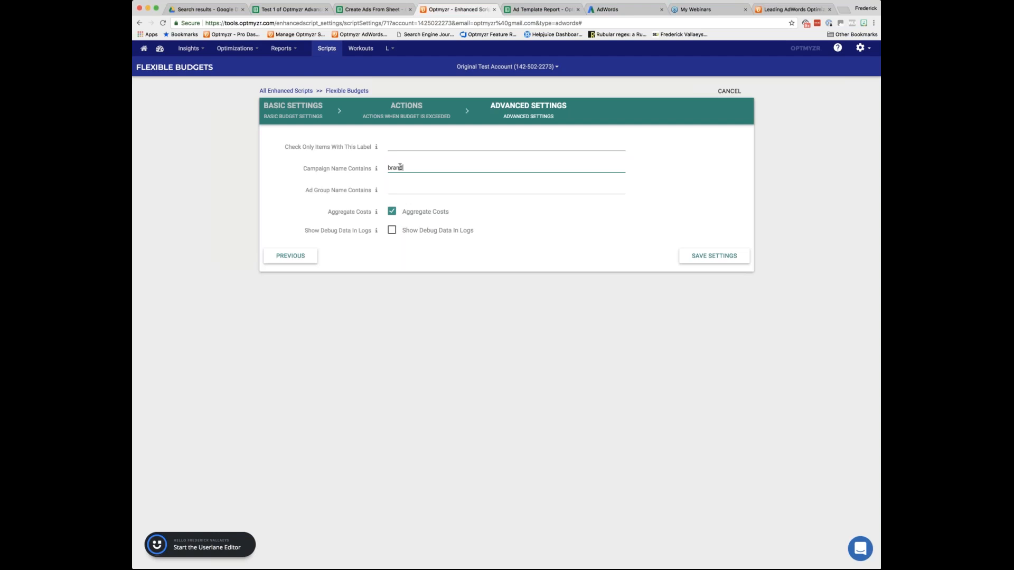
key("BackSpace")
key("BackSpace")
key("BackSpace")
key("BackSpace")
Try the Show Debug Data In Logs option, save the Flexible Budgets setting and close the script download dialog.
left_click(394, 232)
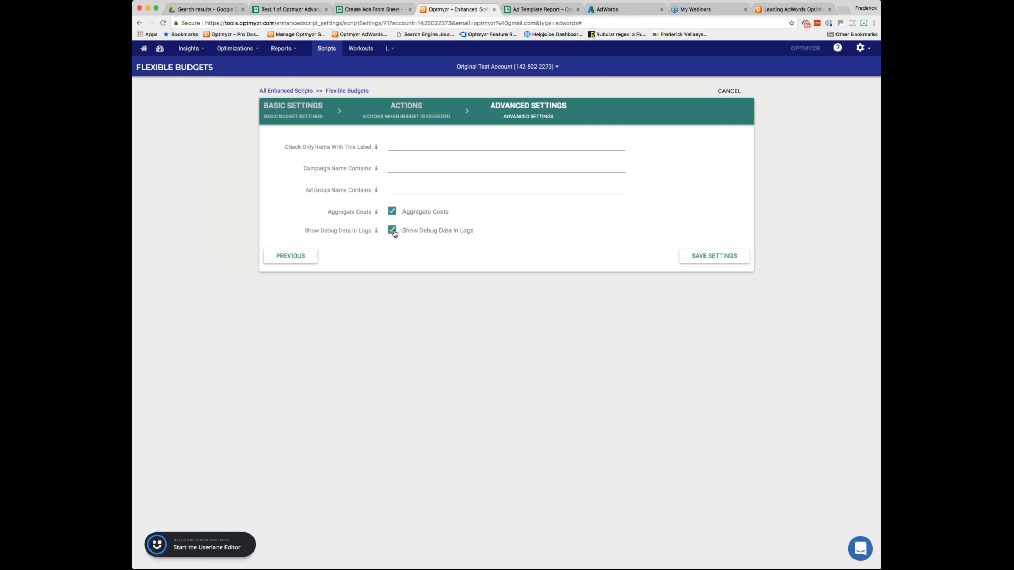
left_click(392, 230)
left_click(714, 256)
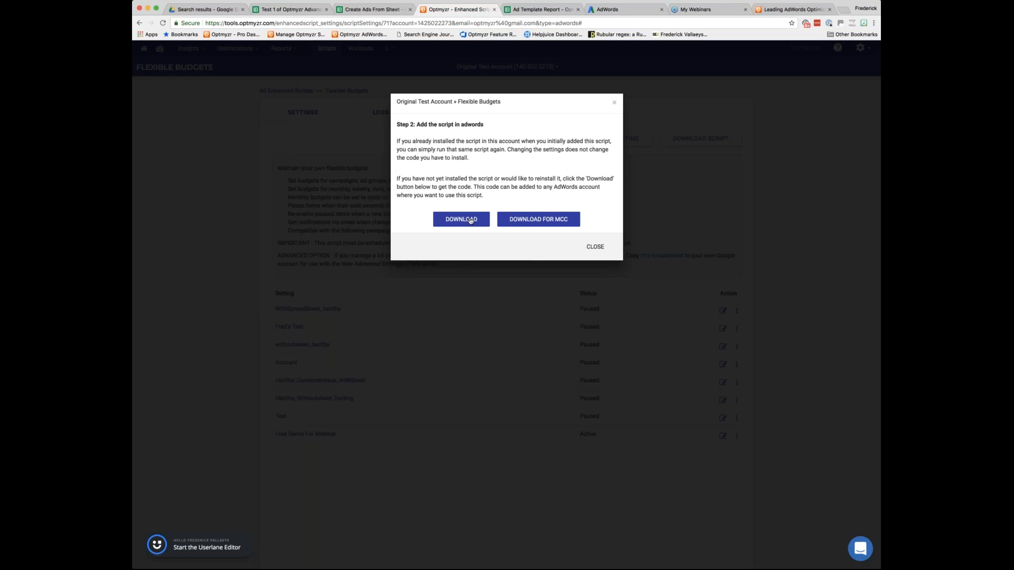
left_click(593, 248)
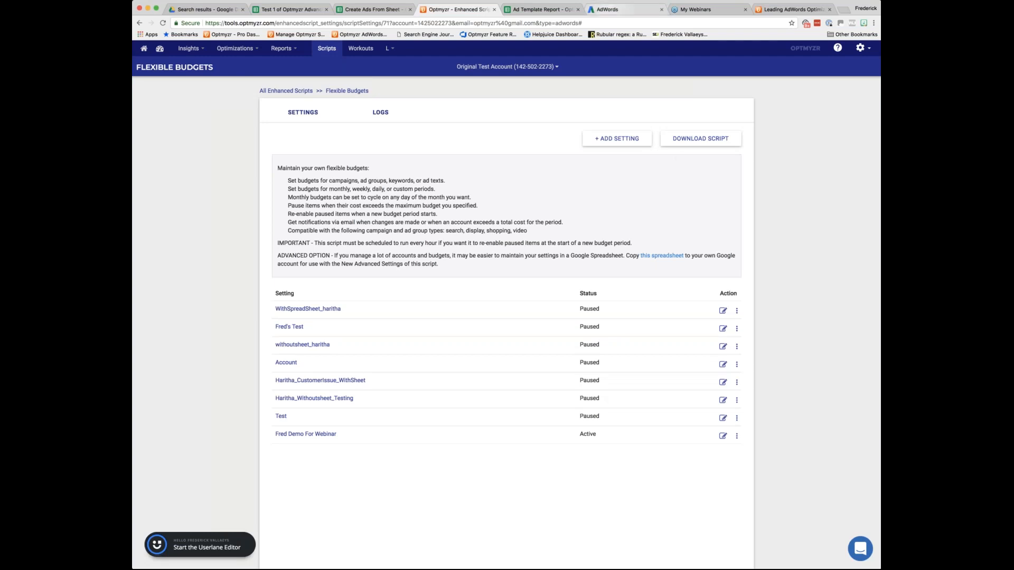
View the scripts list in AdWords and return to Optmyzr to view the Flexible Budgets script's download options.
left_click(615, 9)
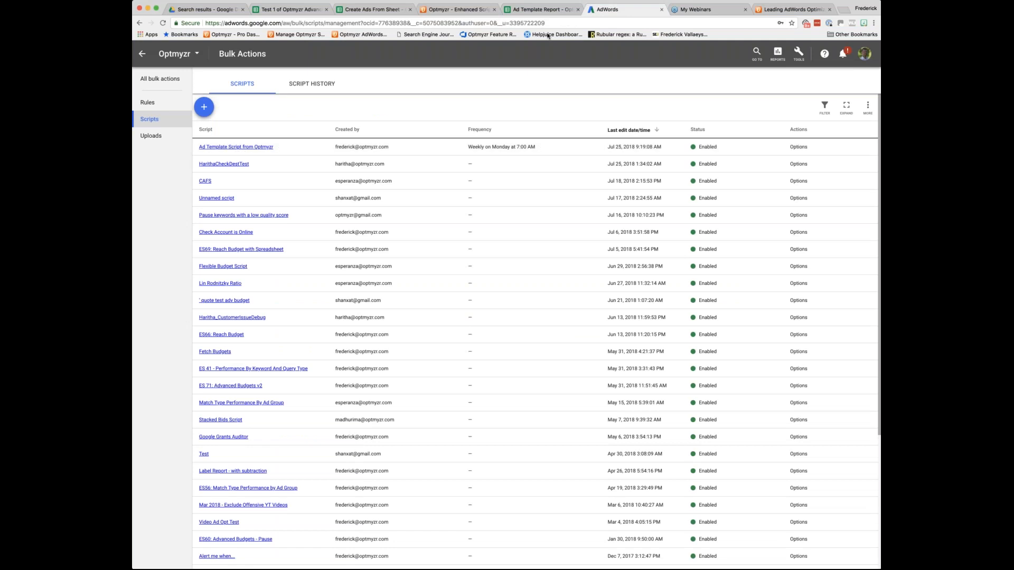
left_click(458, 9)
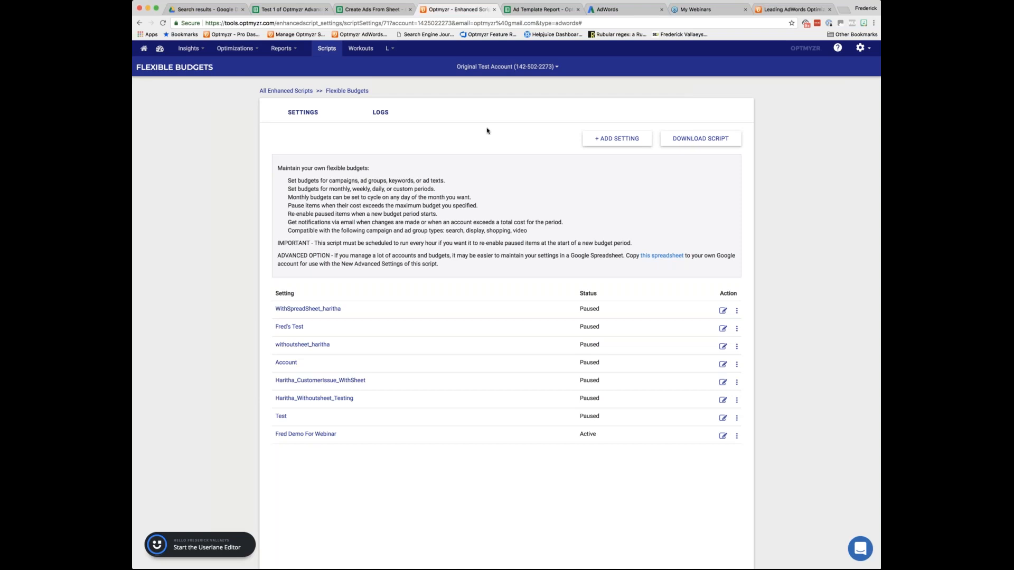
left_click(709, 142)
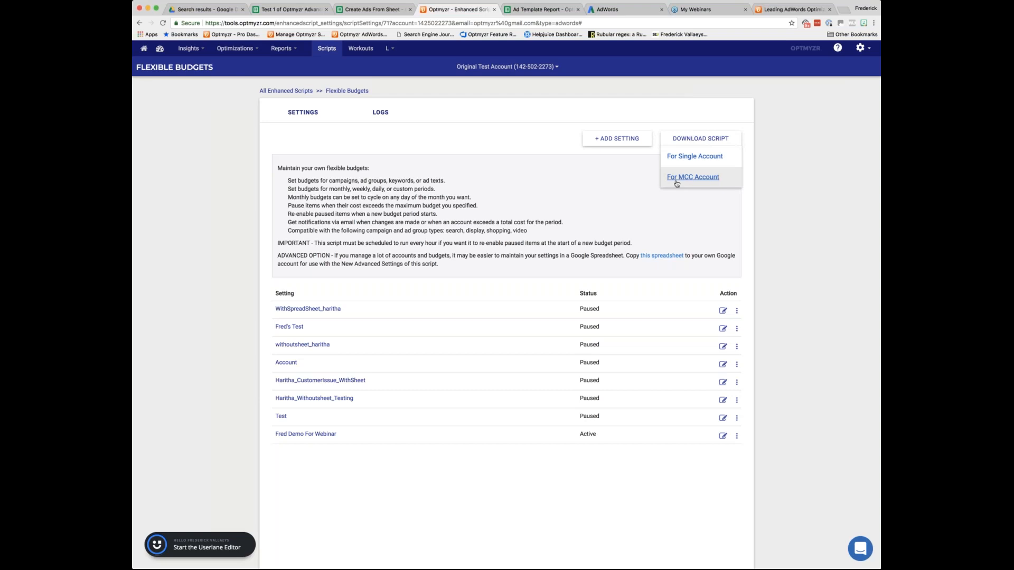
left_click(770, 178)
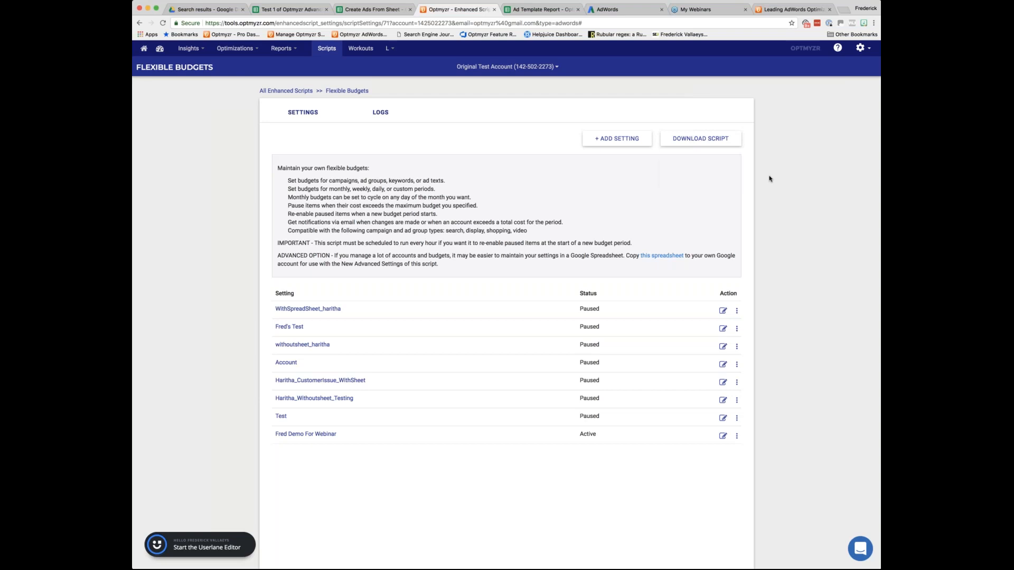
View the Flexible Budgets settings of the Demo - Shirts account and return to Original Test Account.
left_click(531, 67)
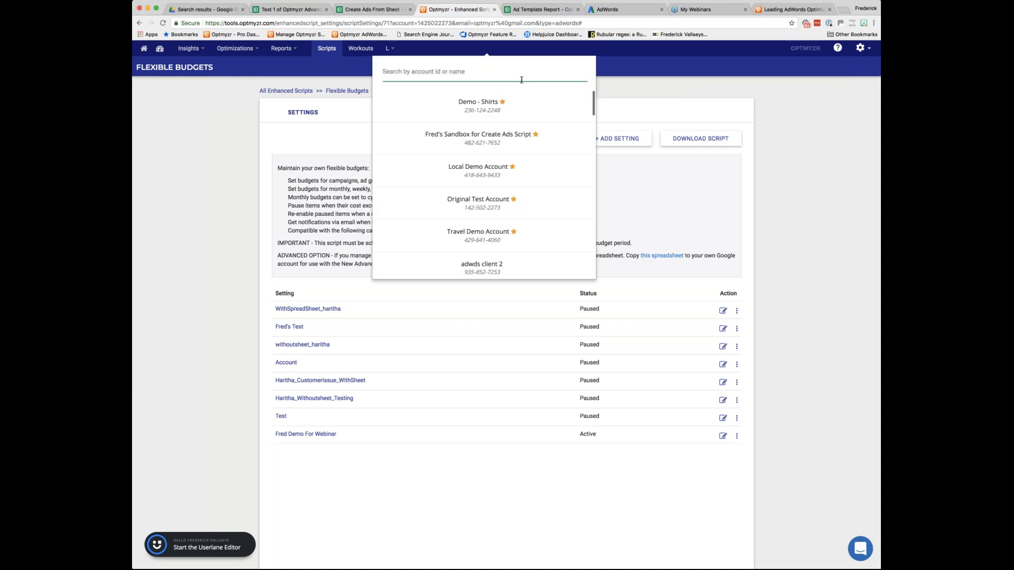
left_click(505, 103)
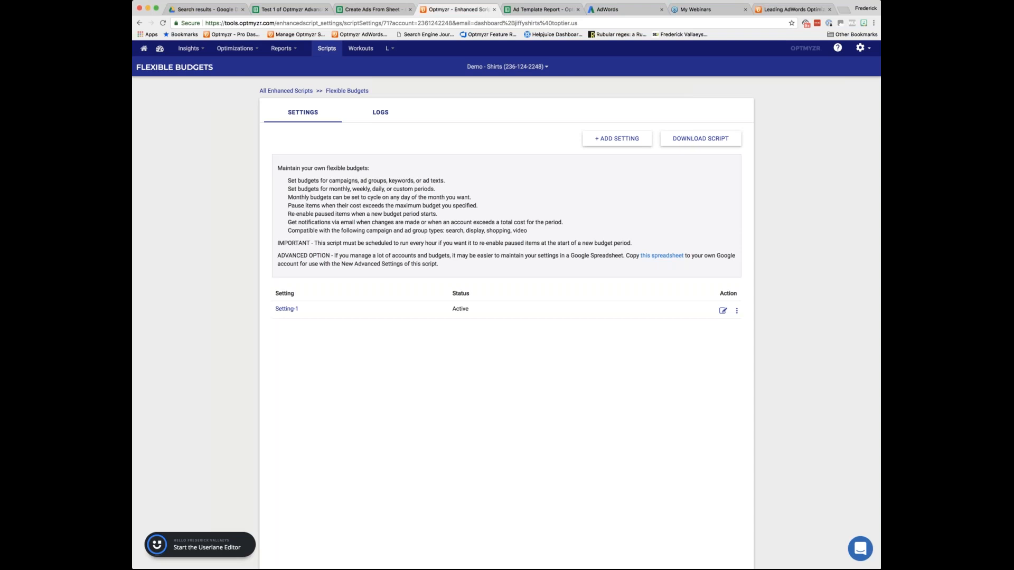
left_click(494, 67)
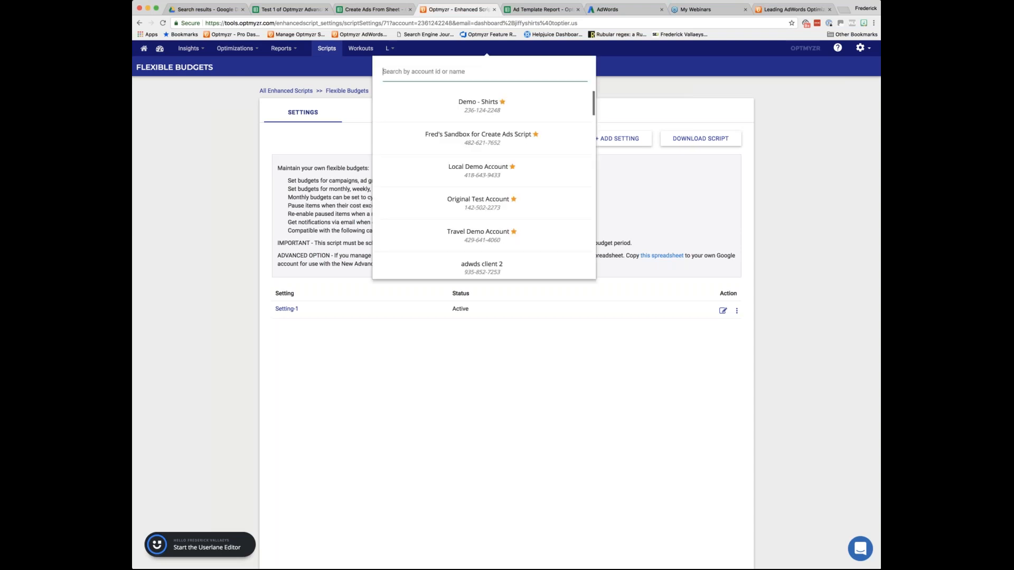
left_click(498, 203)
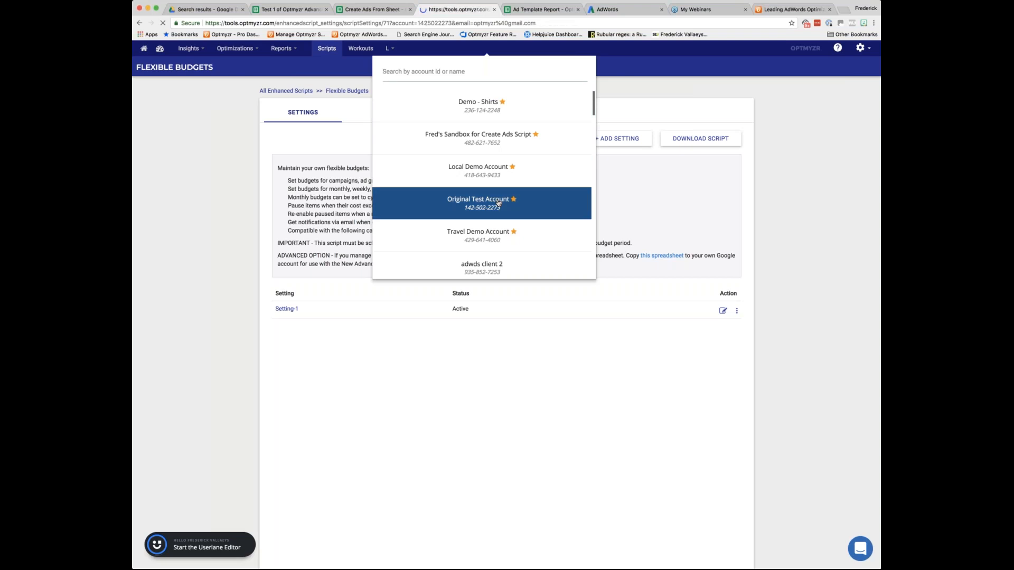
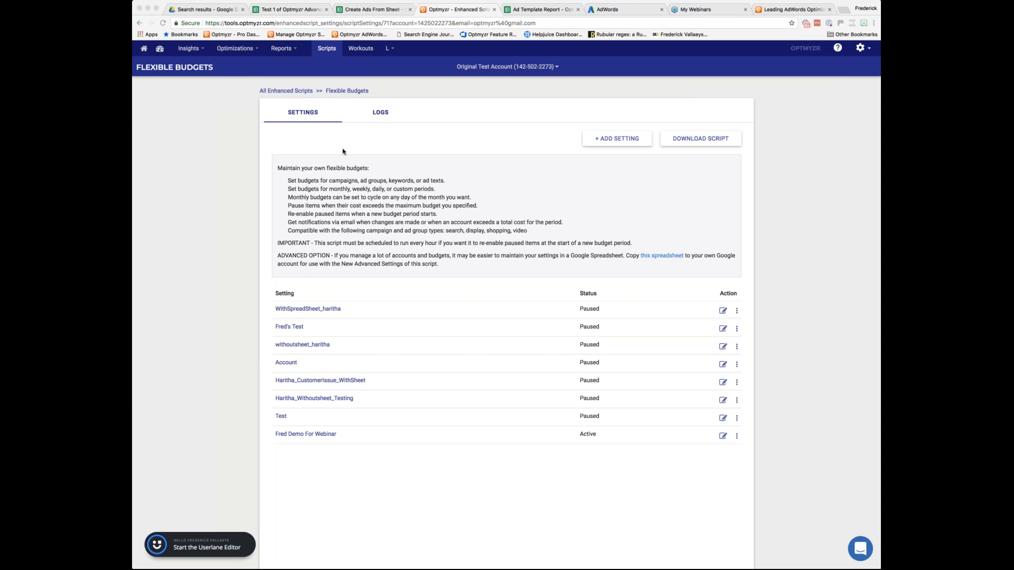
Review the Flexible Budgets run logs and return to the list of settings.
left_click(380, 113)
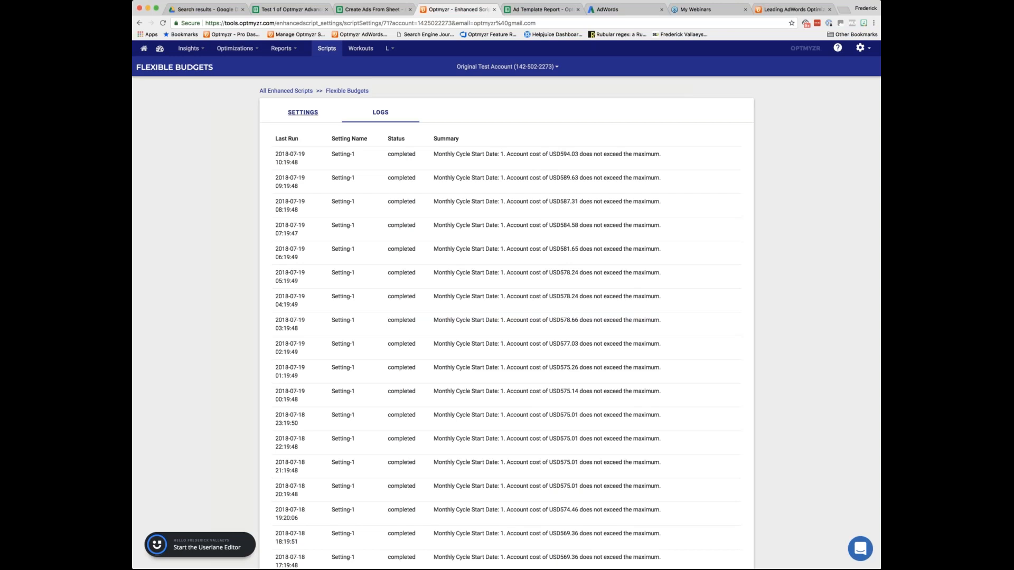
left_click(303, 112)
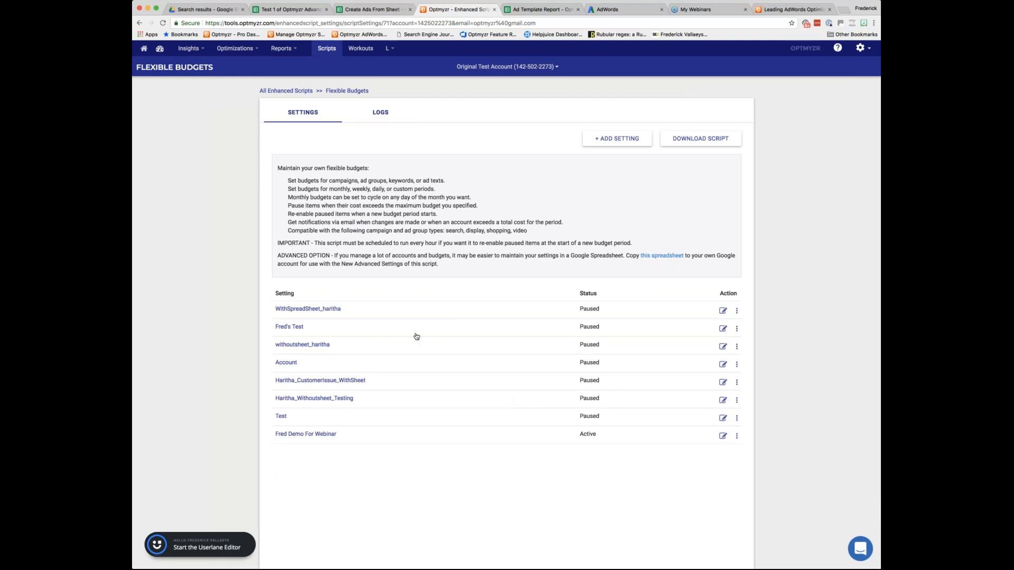
Open the first Flexible Budgets setting for editing and load its linked settings spreadsheet in a new browser tab.
left_click(723, 311)
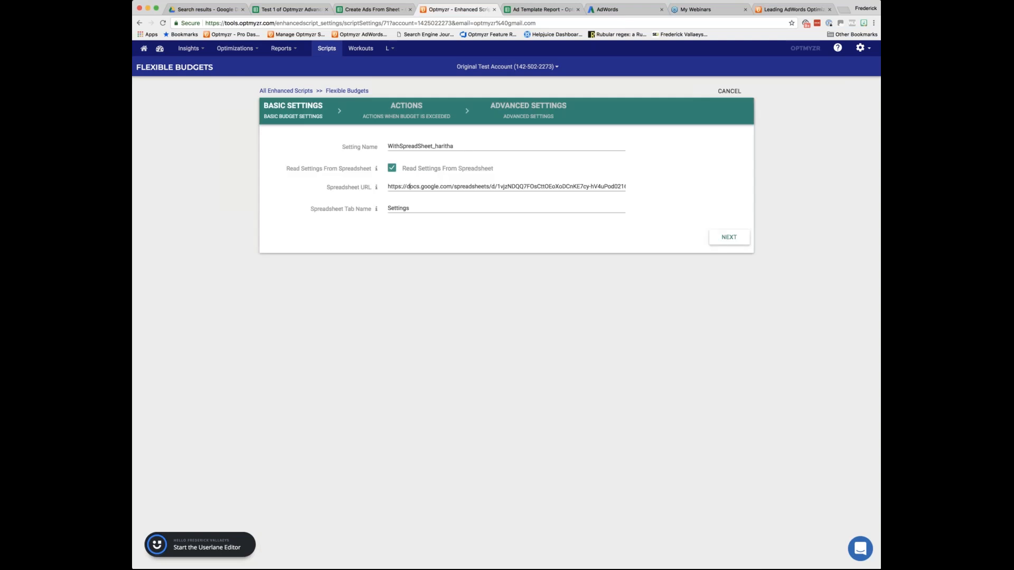
left_click(408, 187)
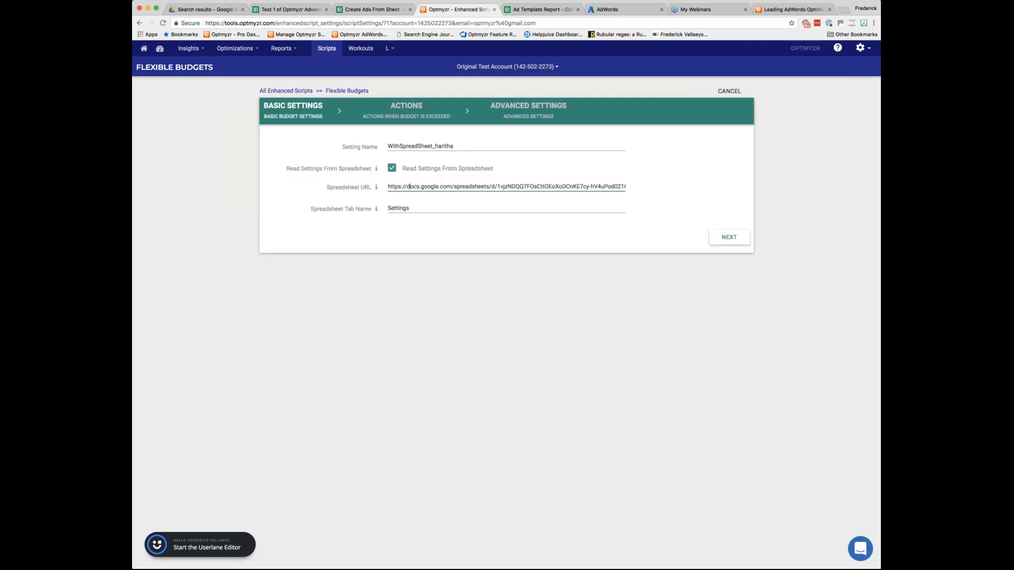
key("super+t")
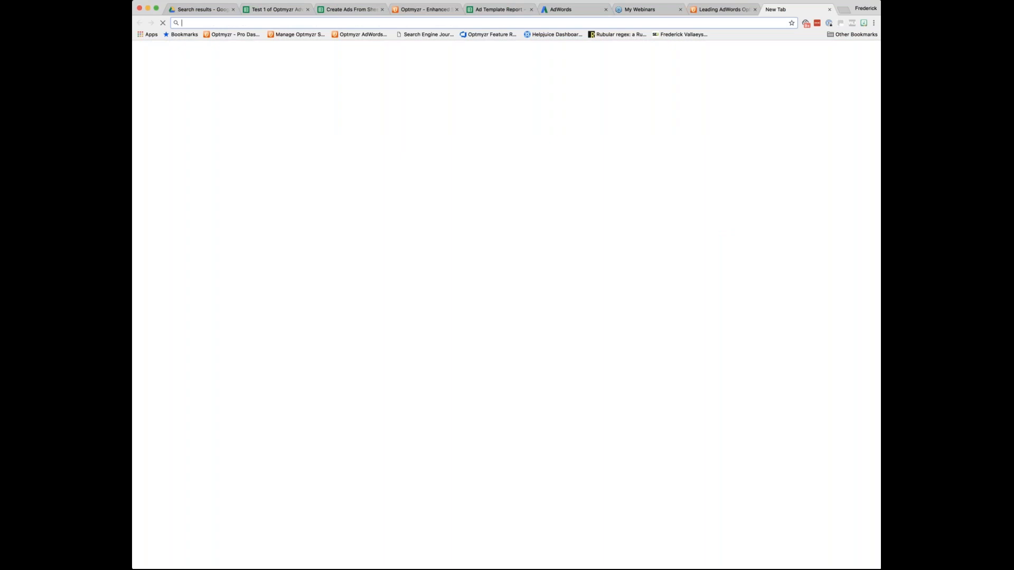
key("Return")
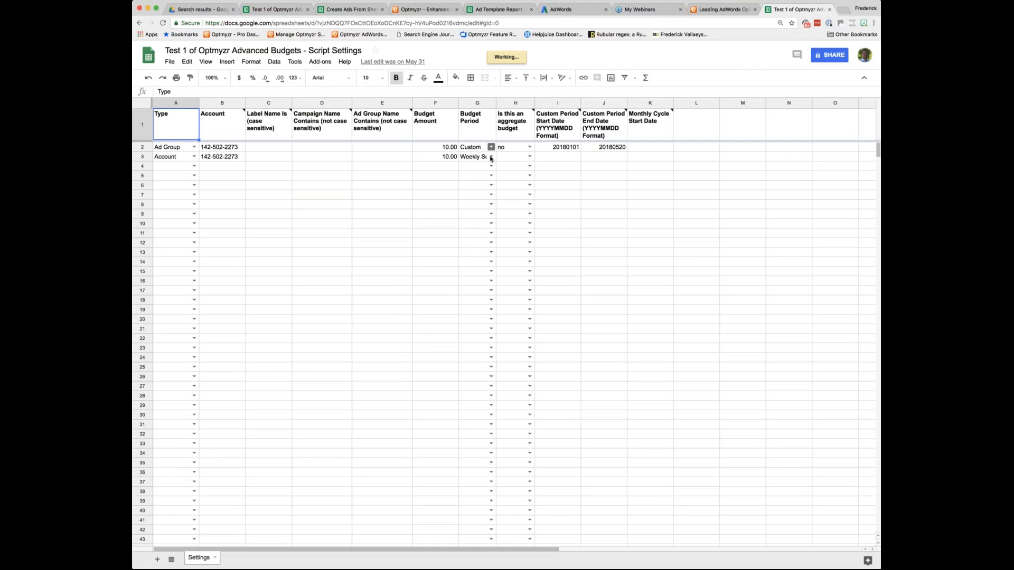
Examine the Budget Period and Type choices in row 3 and the notes on the Label Name and Ad Group Name headers.
left_click(491, 158)
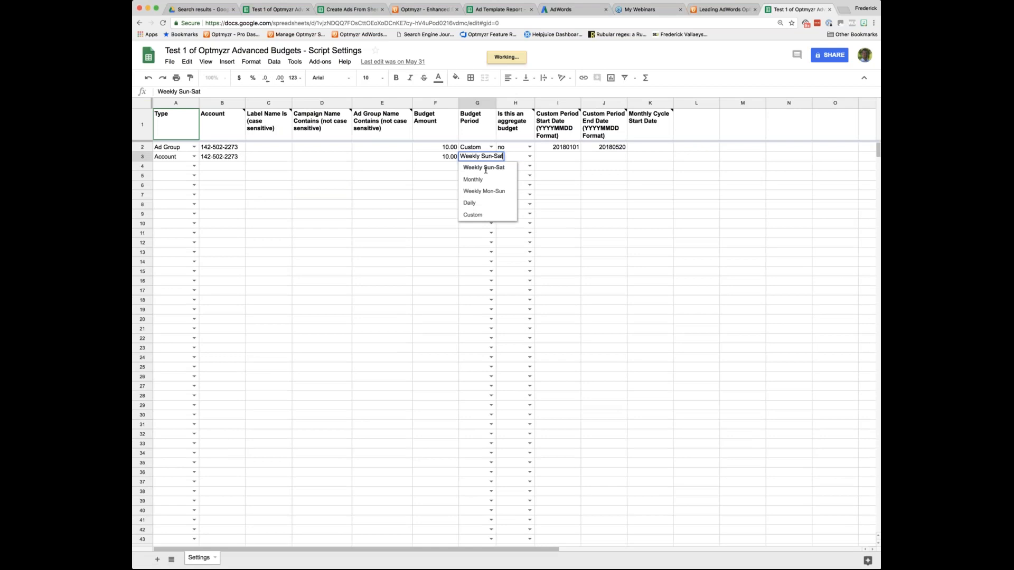
left_click(438, 196)
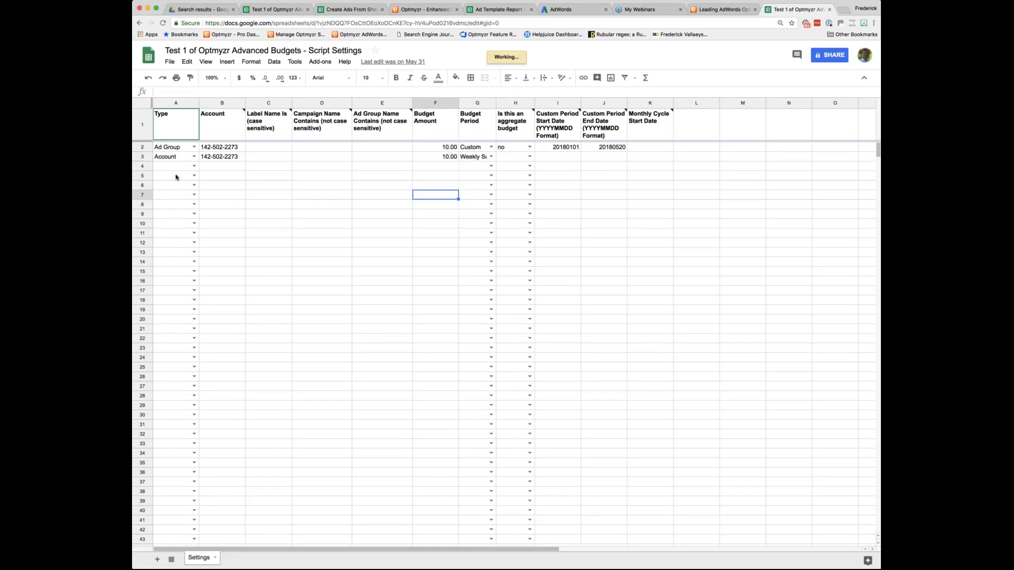
left_click(194, 156)
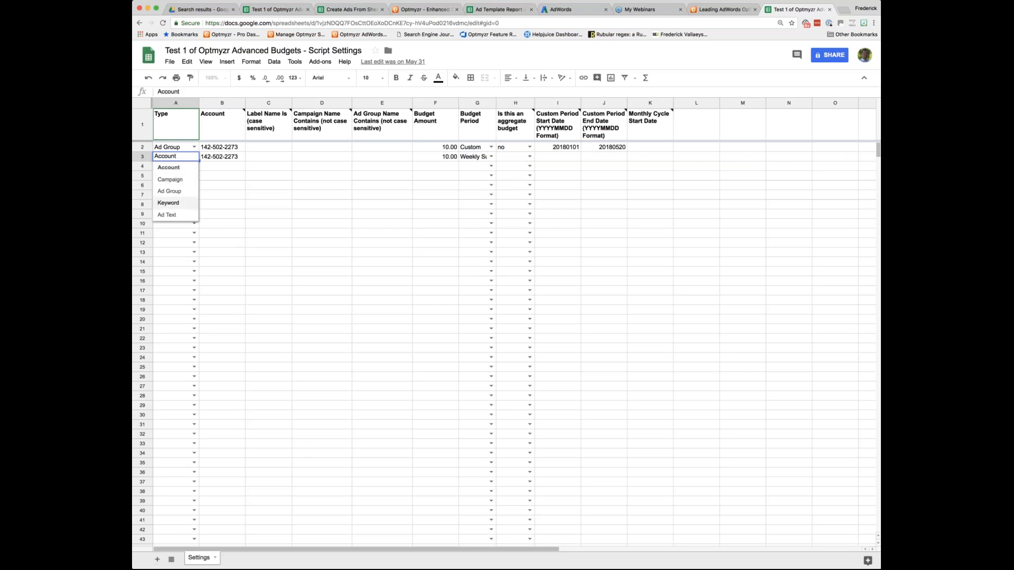
left_click(268, 204)
mouse_move(289, 115)
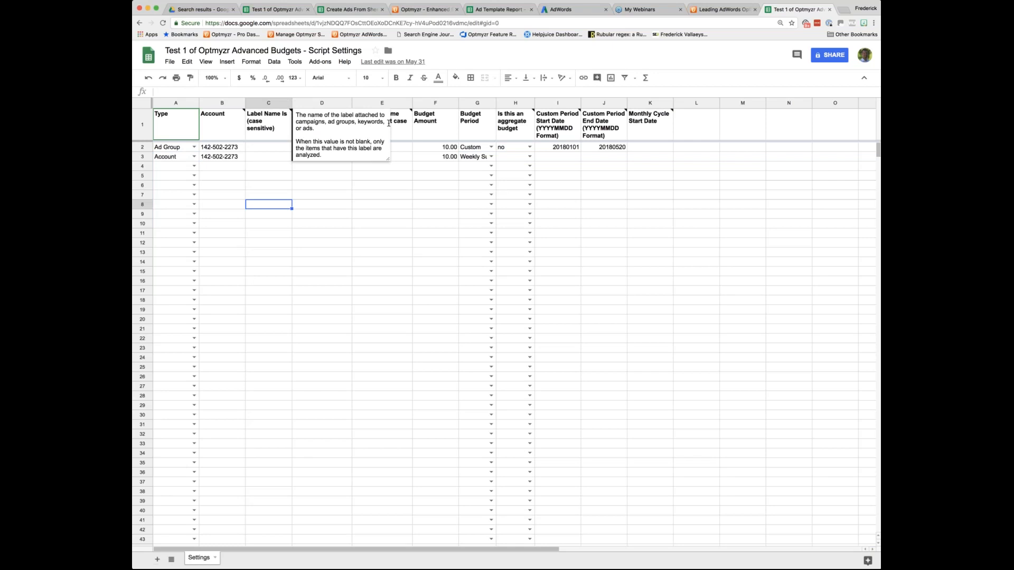
mouse_move(411, 111)
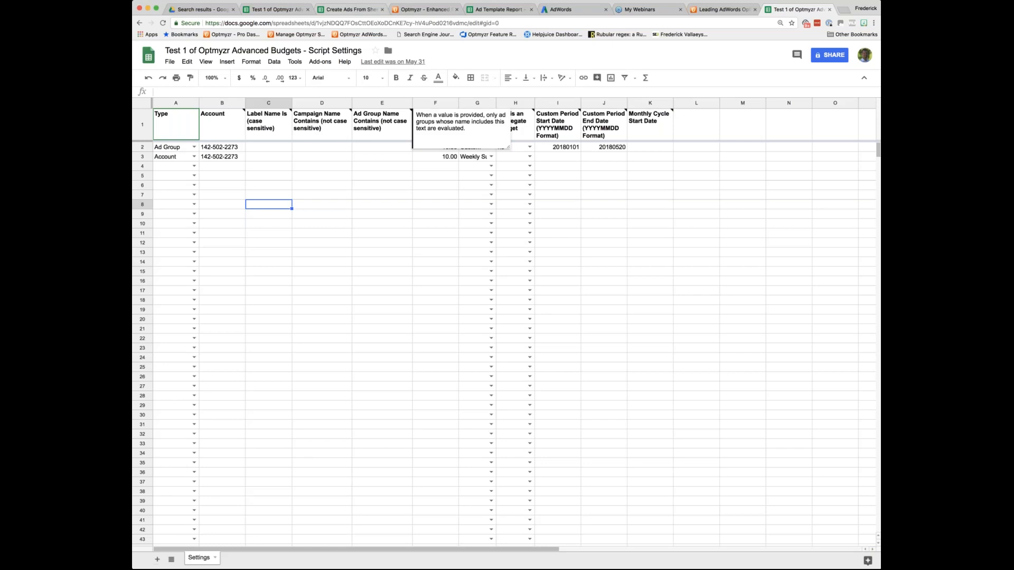
Compare the spreadsheet's address with the Spreadsheet URL of the Optmyzr setting, and read the aggregate budget header note.
left_click(491, 23)
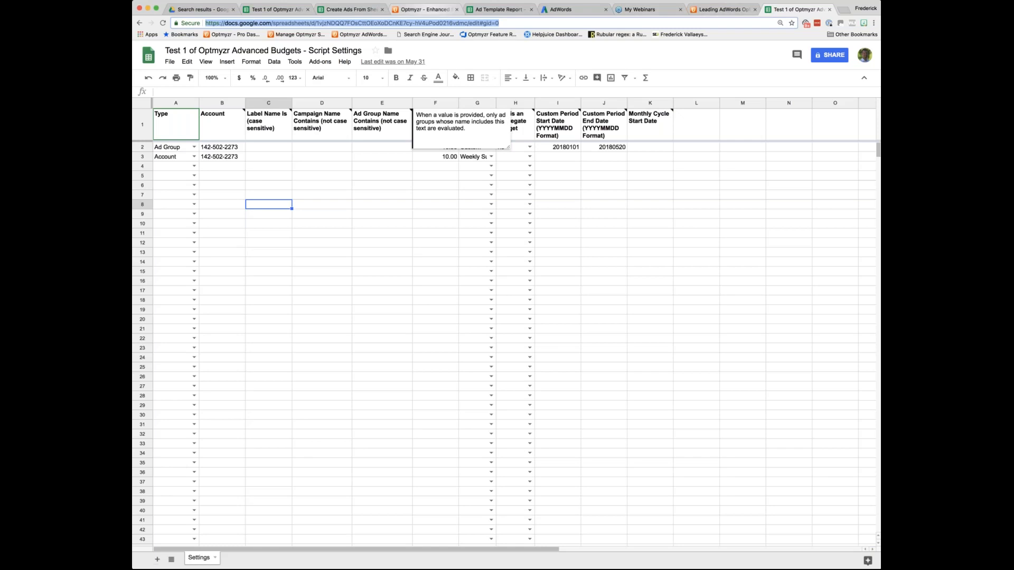
left_click(425, 9)
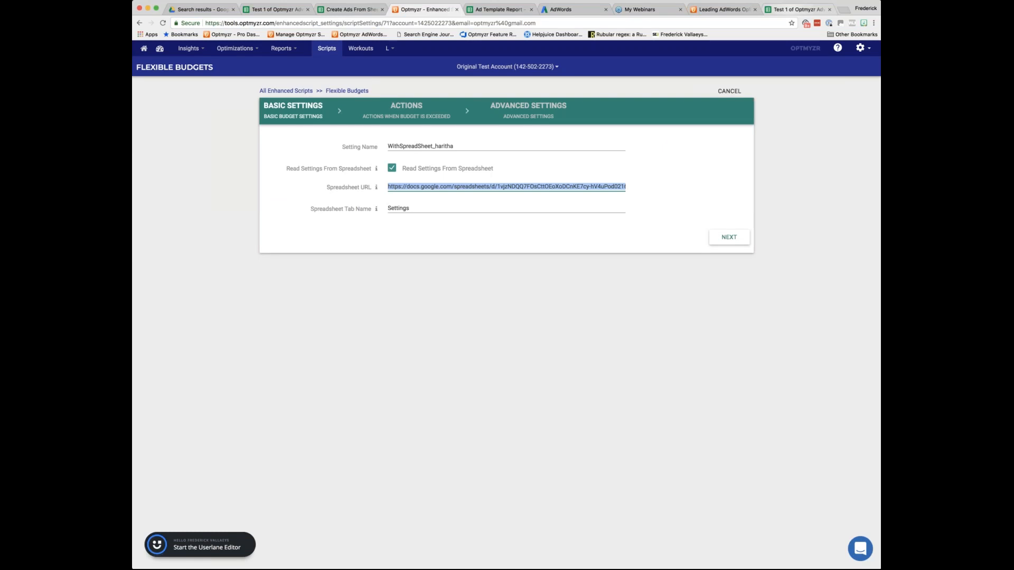
left_click(798, 10)
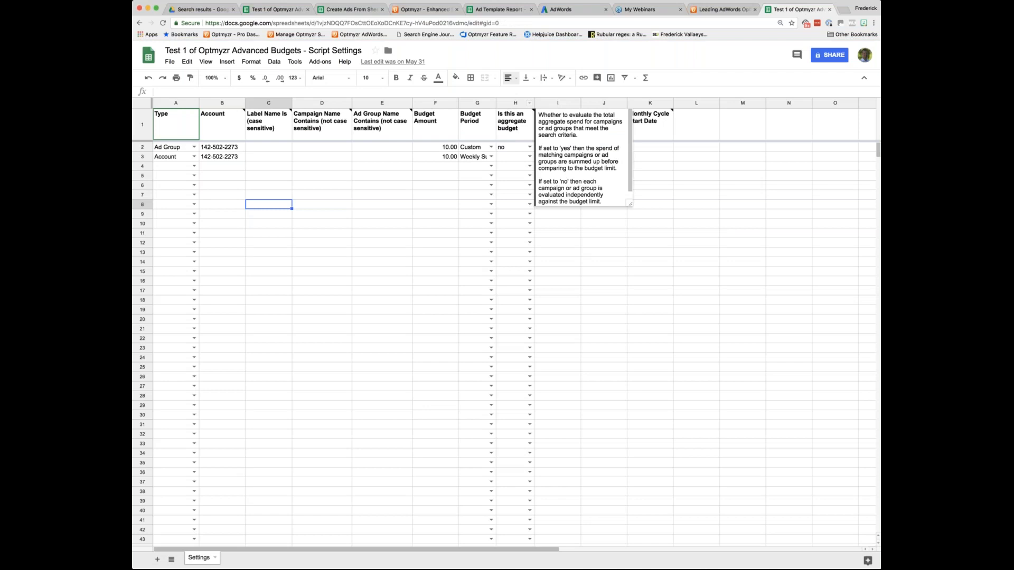
left_click(423, 9)
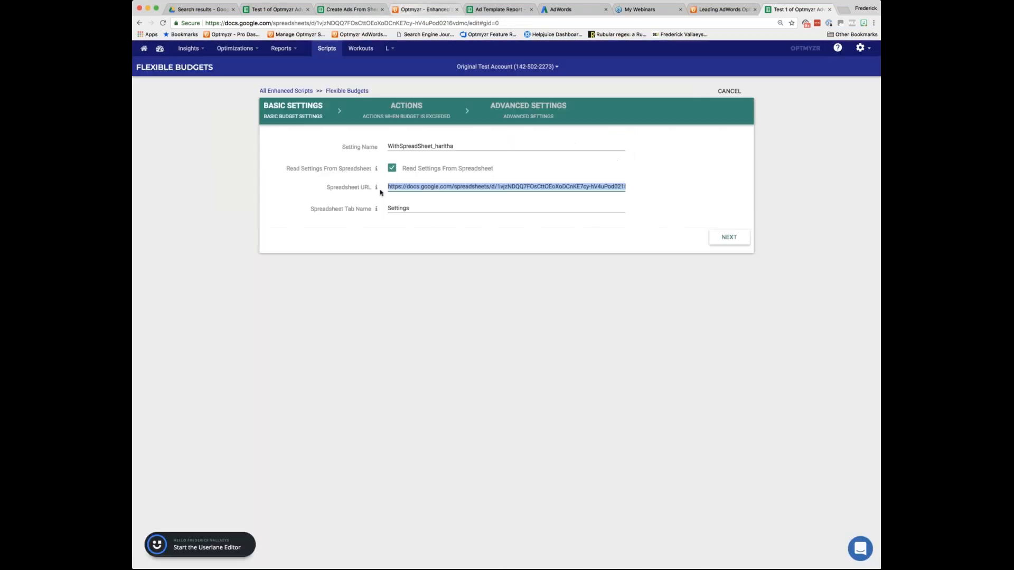
Go through the setting's actions and advanced settings, save it and close the script download dialog.
left_click(724, 238)
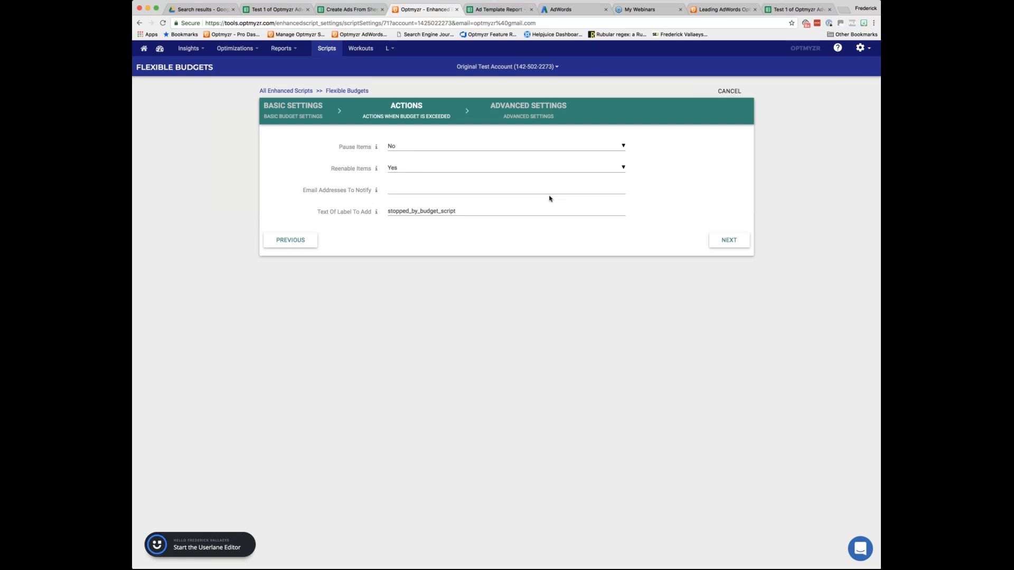
left_click(728, 240)
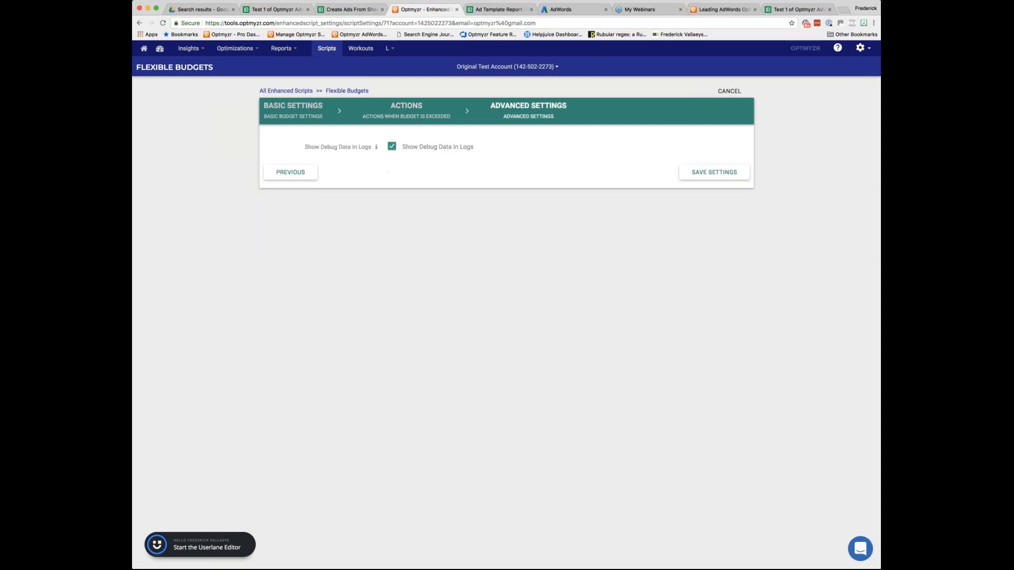
left_click(713, 173)
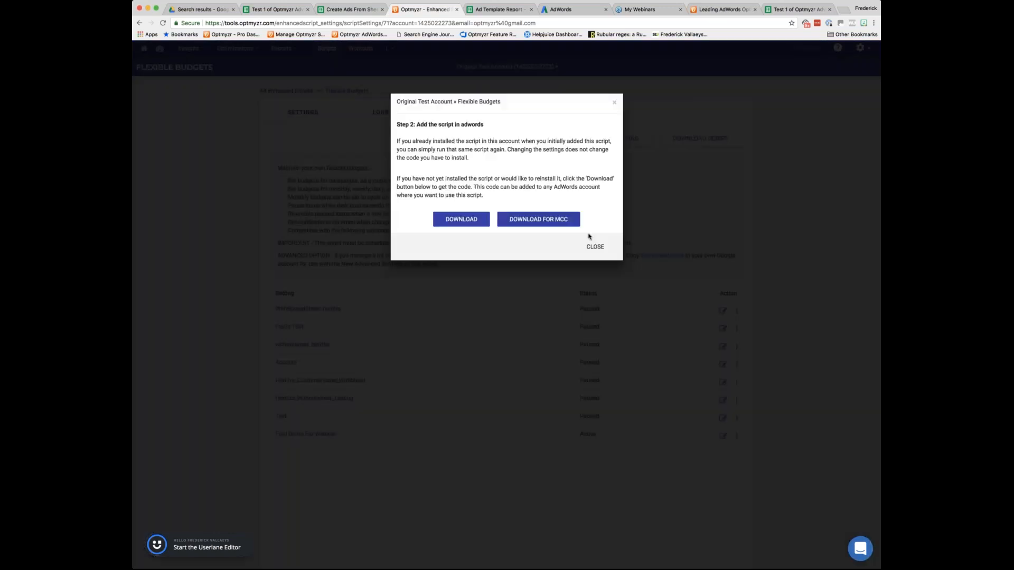
left_click(595, 248)
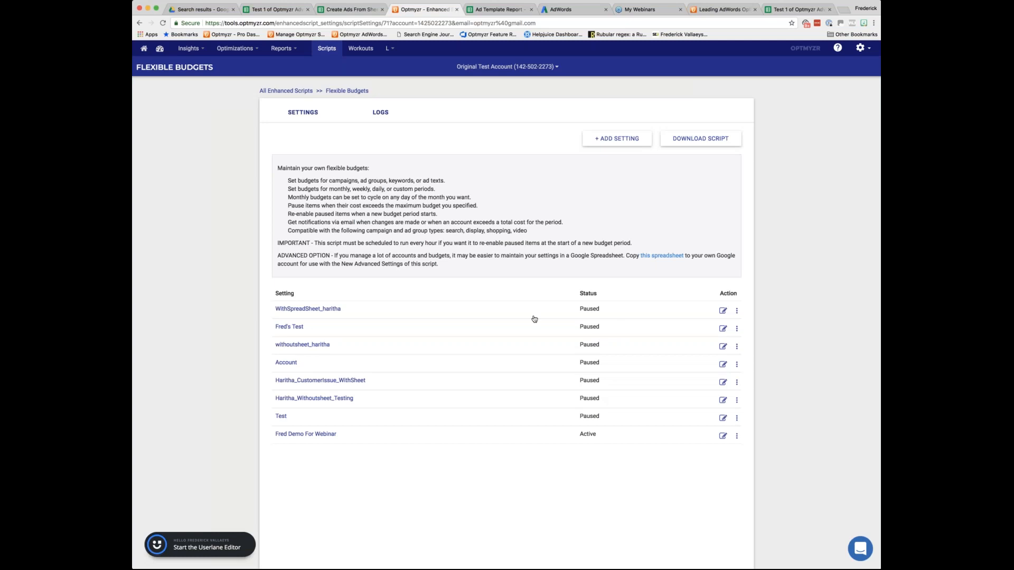
Enable the first Flexible Budgets setting and pause it again.
left_click(736, 310)
left_click(750, 325)
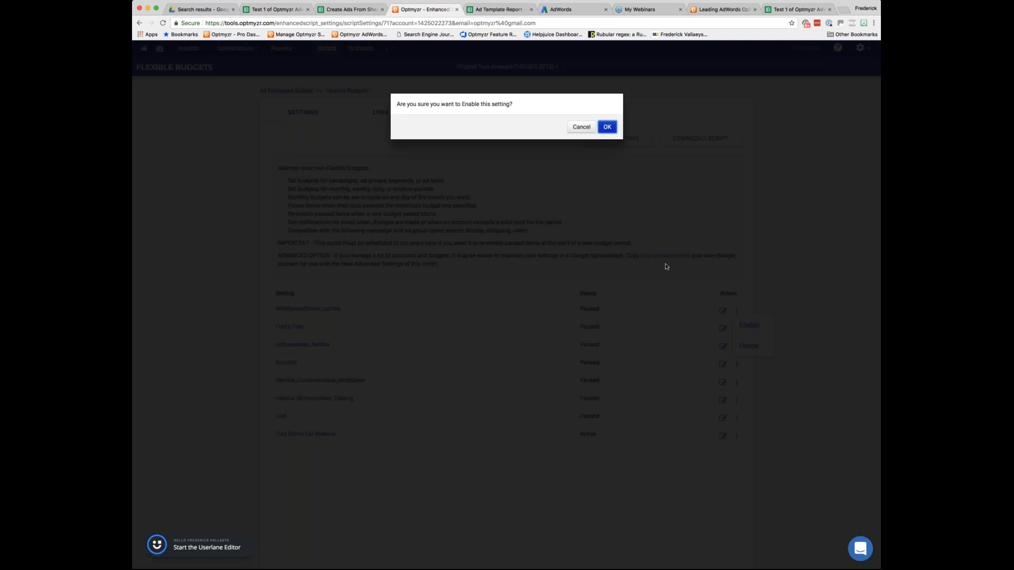
left_click(615, 128)
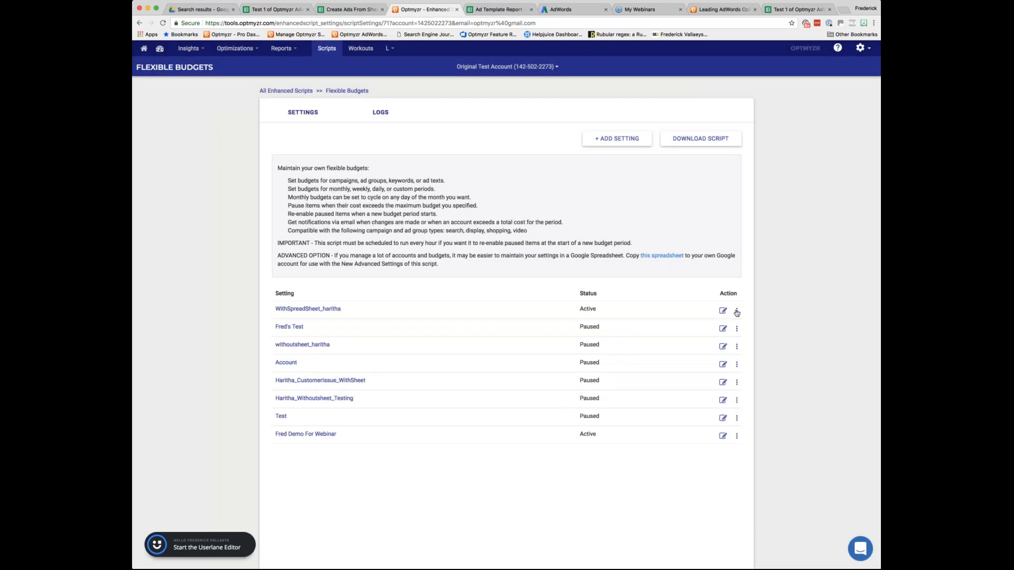
left_click(737, 311)
left_click(748, 325)
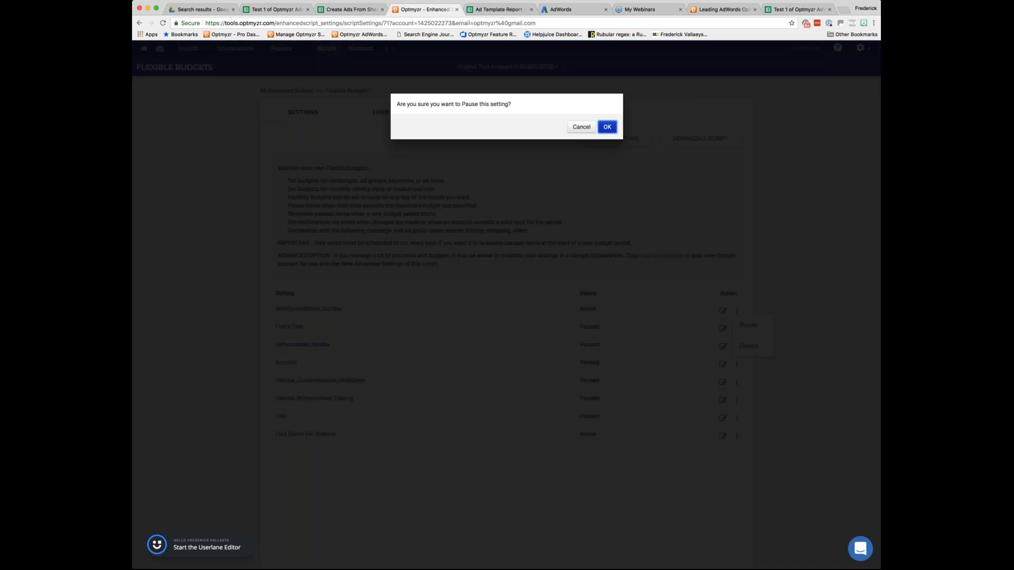
left_click(607, 128)
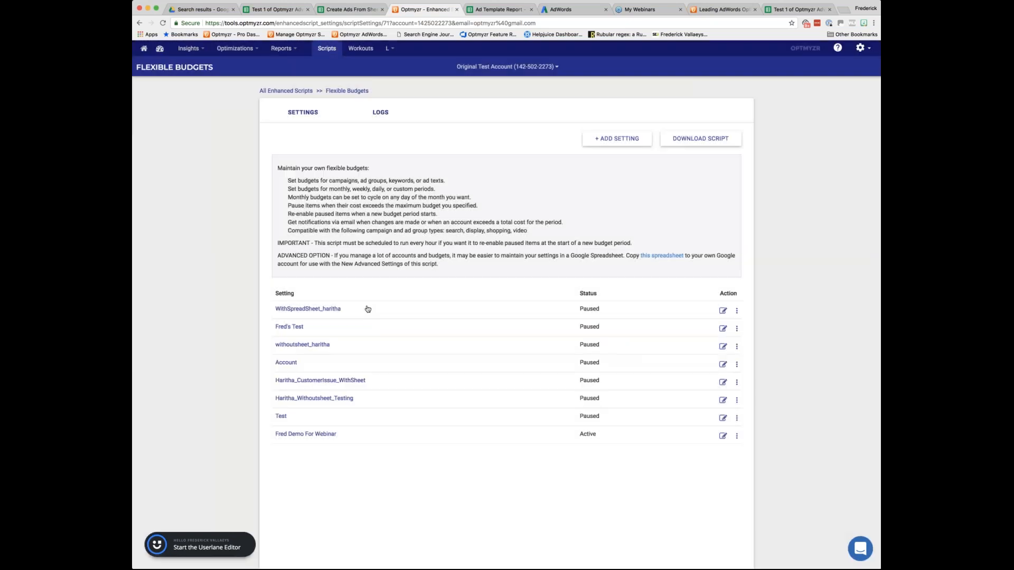
Set the Budget Amount of the Ad Group row to 20 in the Script Settings spreadsheet.
left_click(785, 12)
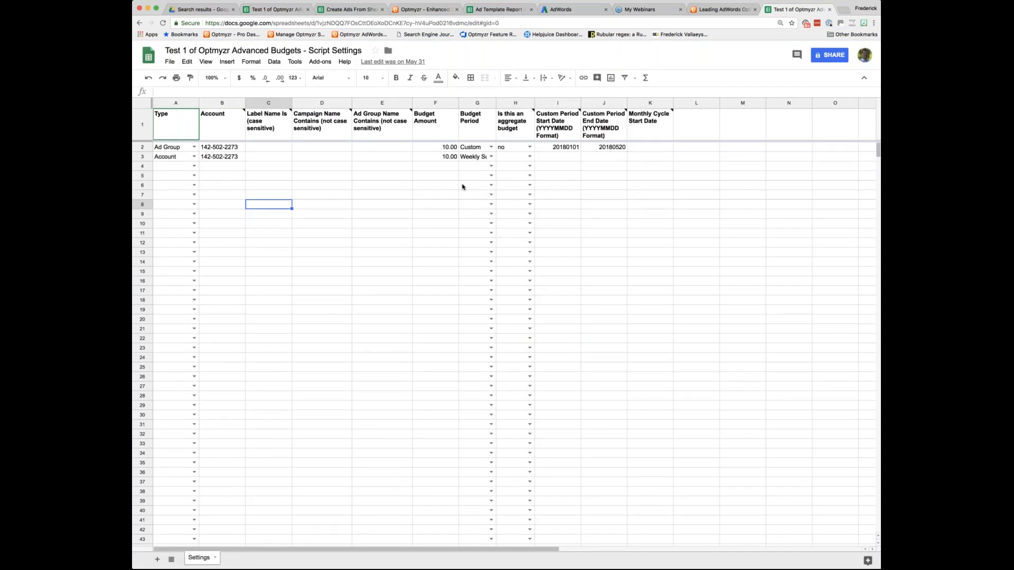
left_click(448, 151)
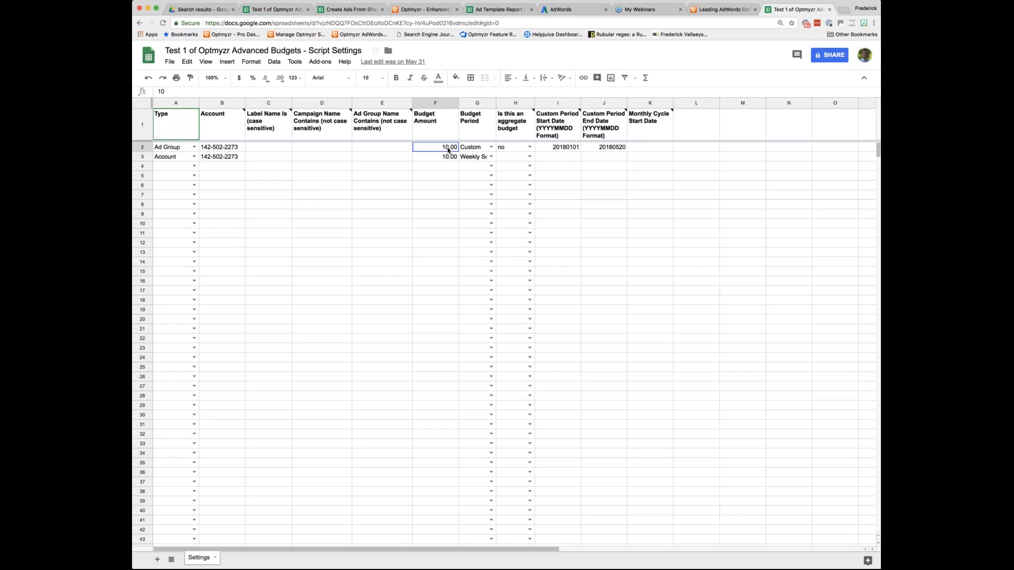
type("20")
key("Tab")
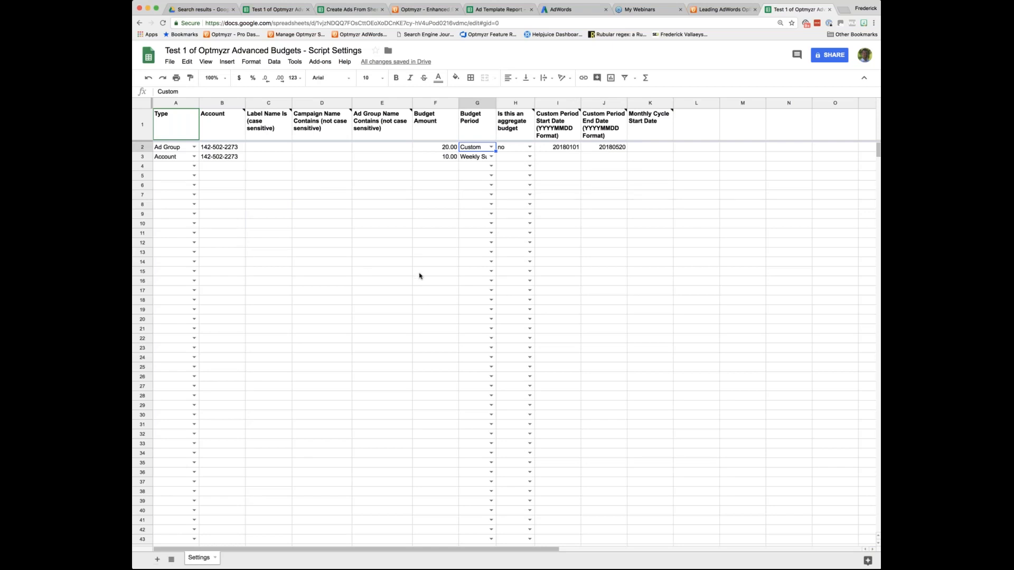
left_click(454, 148)
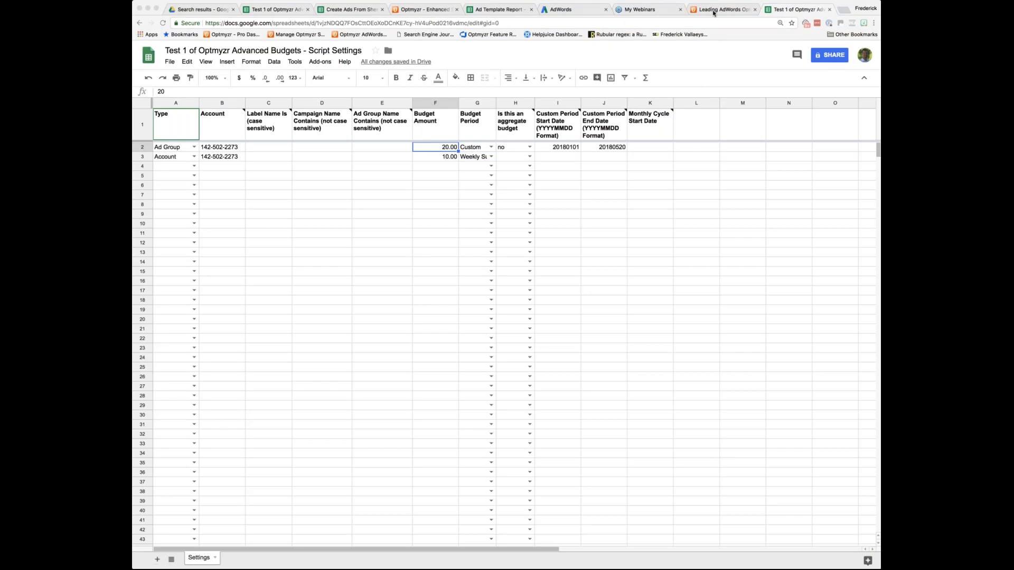
View the Optmyzr website's home page and return to the tool's list of configured enhanced scripts.
left_click(713, 13)
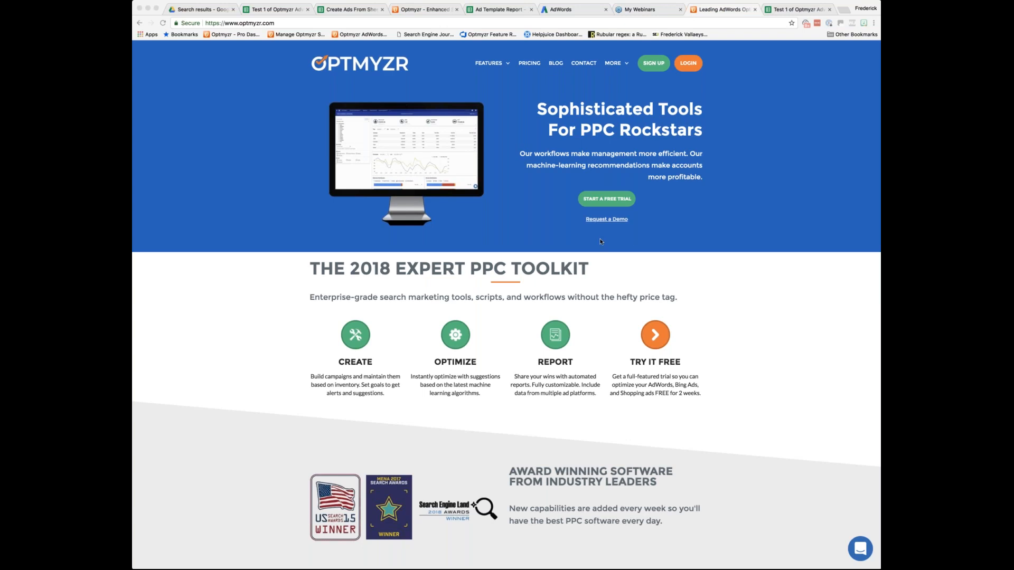
left_click(413, 11)
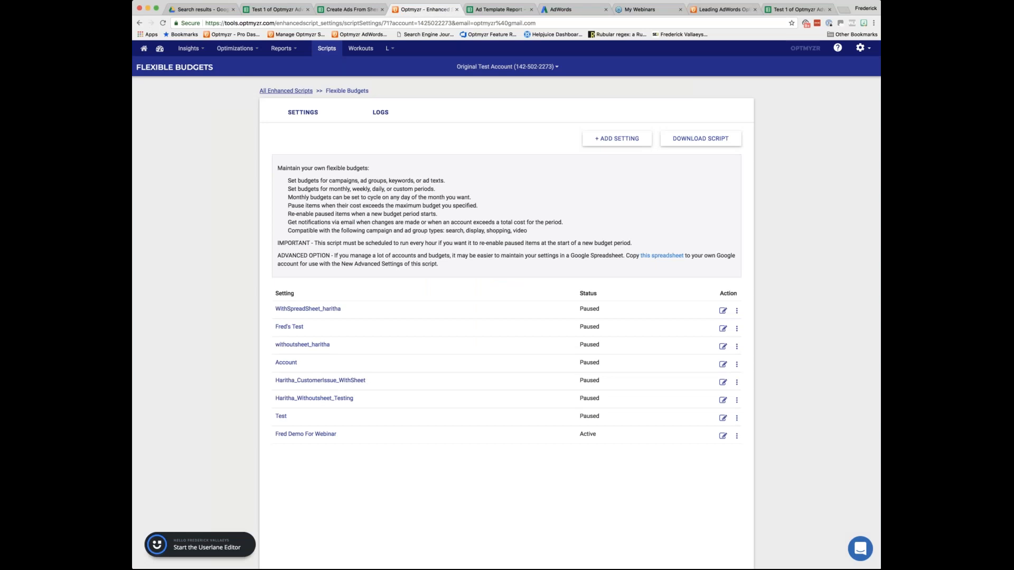
left_click(311, 91)
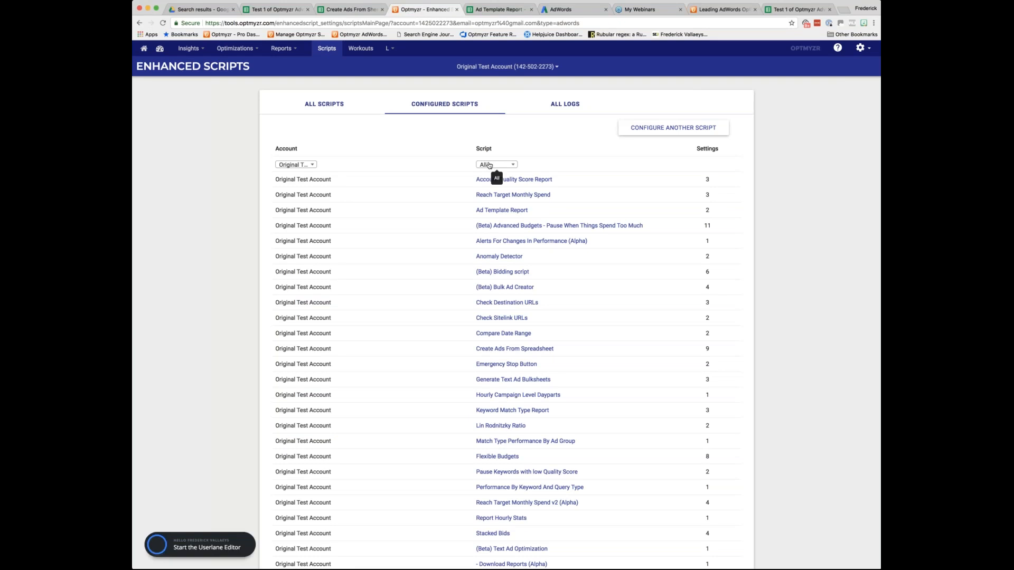
Check the script filter's choices and set the account filter of the configured scripts to All.
left_click(494, 165)
key("Down")
key("Down")
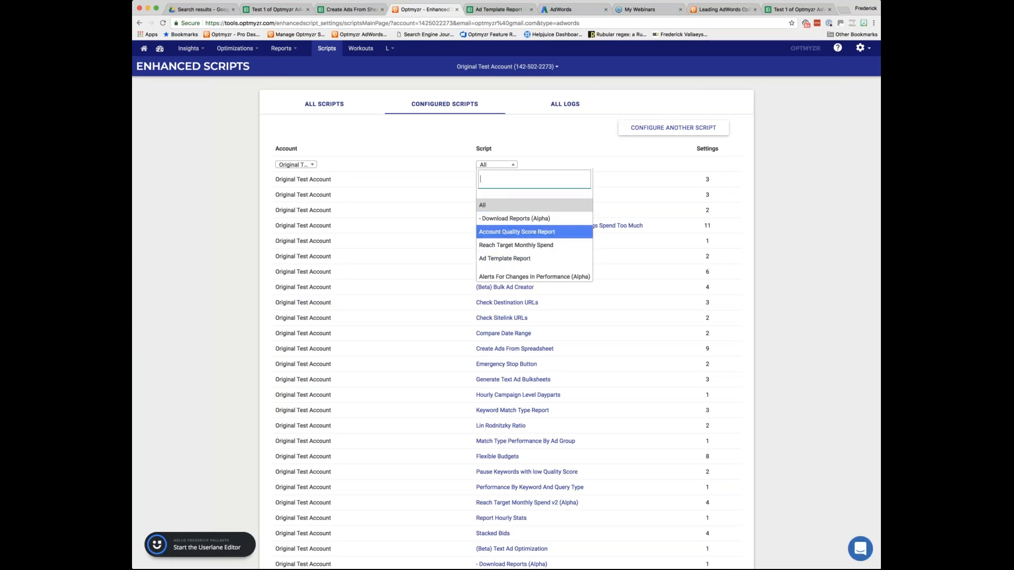
left_click(295, 165)
left_click(282, 205)
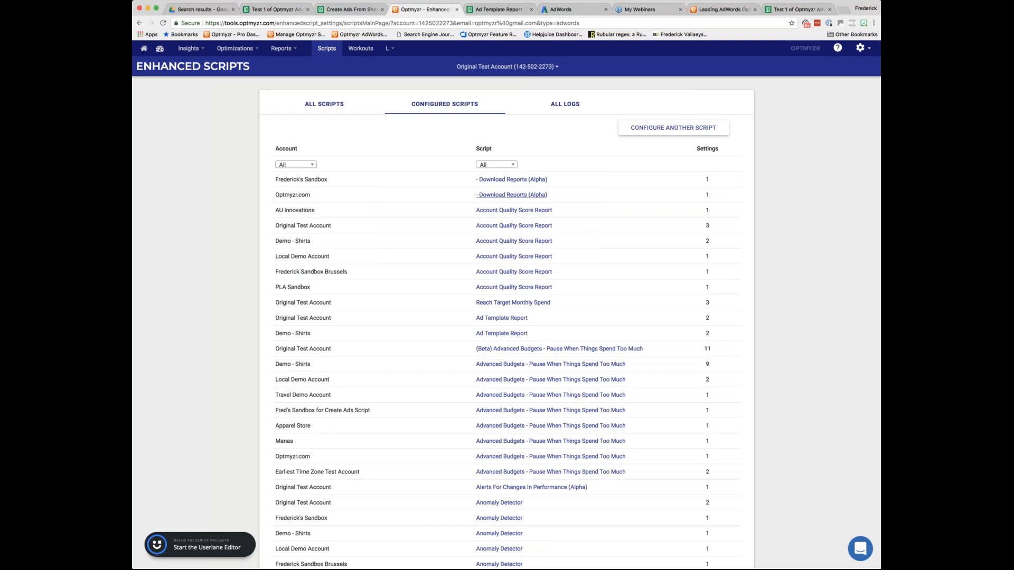
Filter the configured scripts by Check Destination URLs, and return to the overview of all available scripts.
left_click(497, 166)
key("Down")
key("Down")
key("Down")
key("Down")
key("Down")
key("Down")
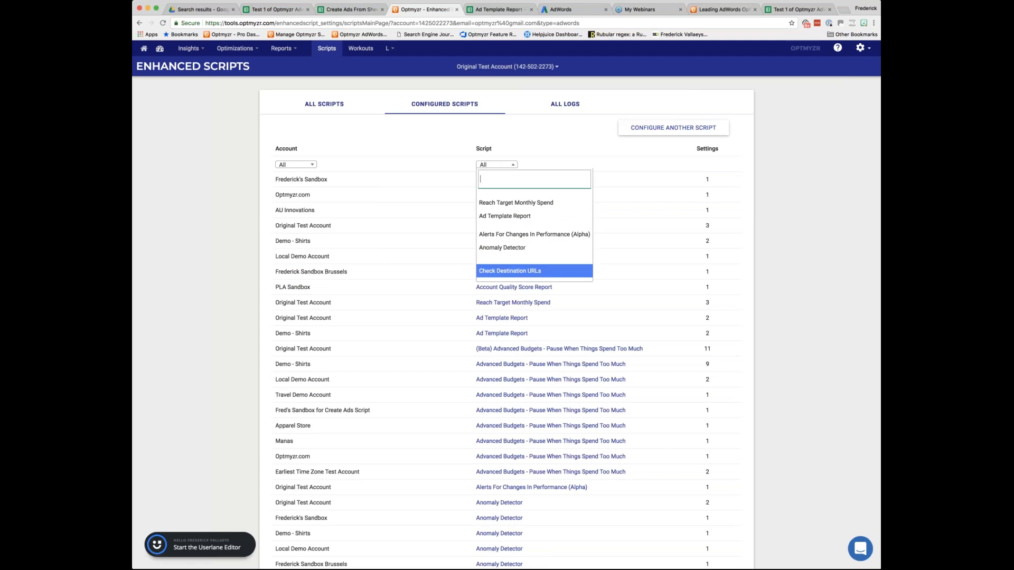
left_click(513, 271)
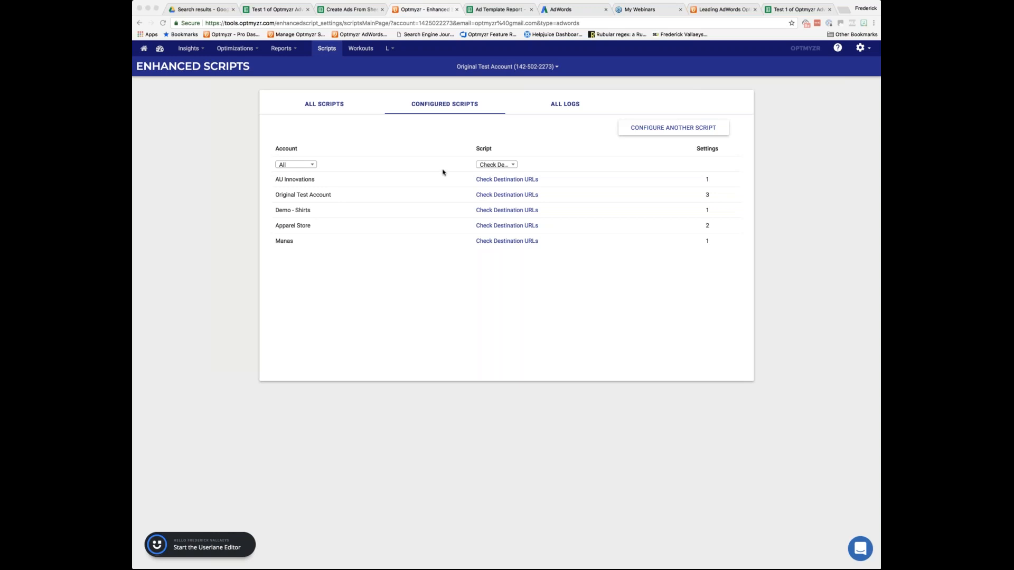
left_click(321, 106)
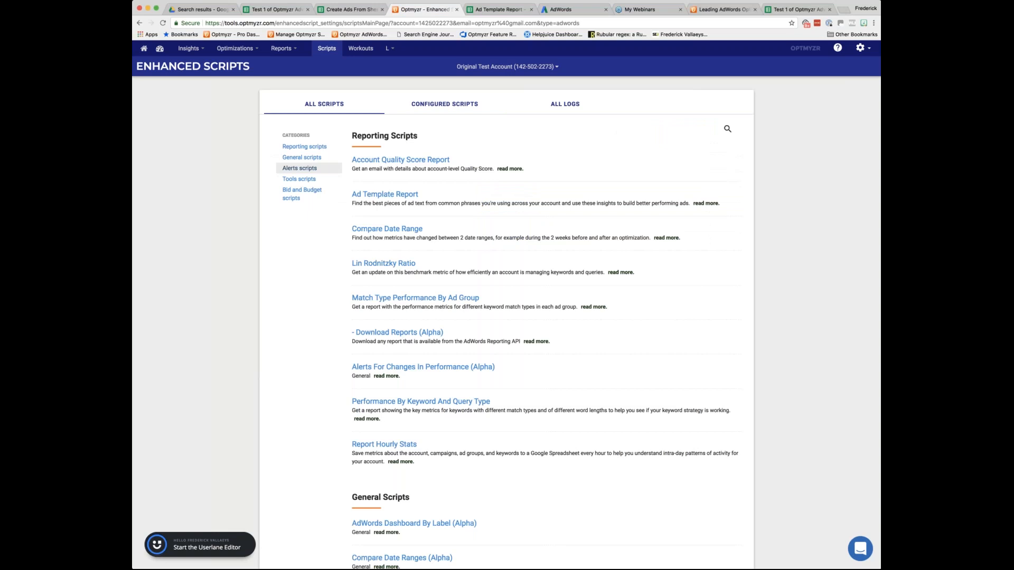
Open the Reach Target Monthly Spend script from the Bid and Budget scripts and review its Shared Budget Brand setting.
left_click(300, 194)
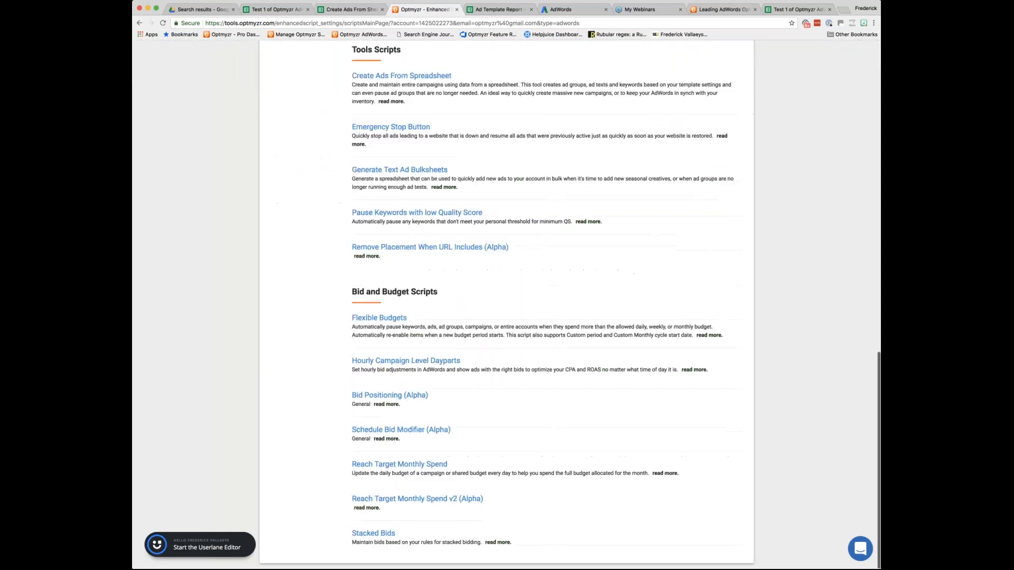
scroll(506, 305, "down", 1)
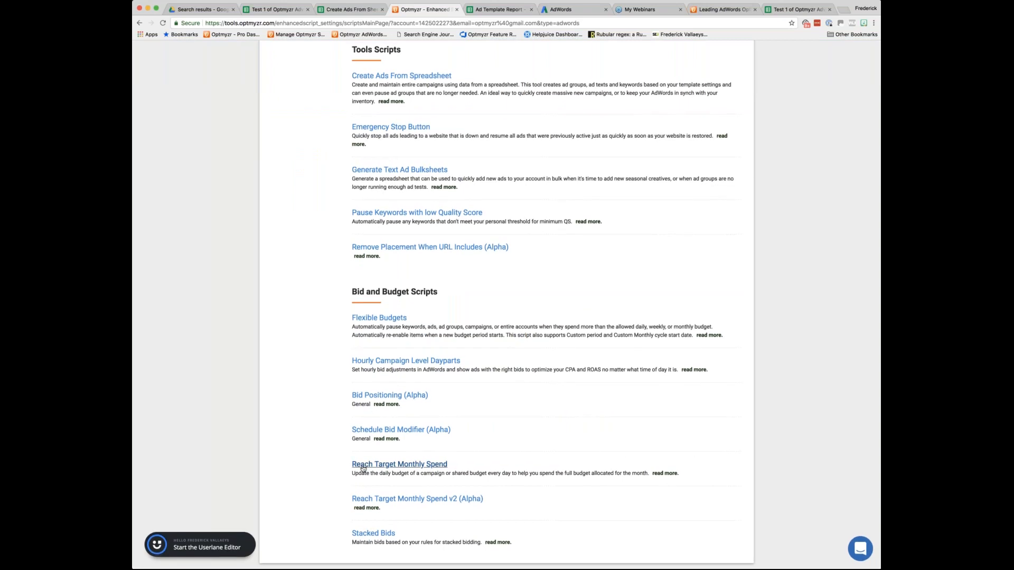
left_click(426, 468)
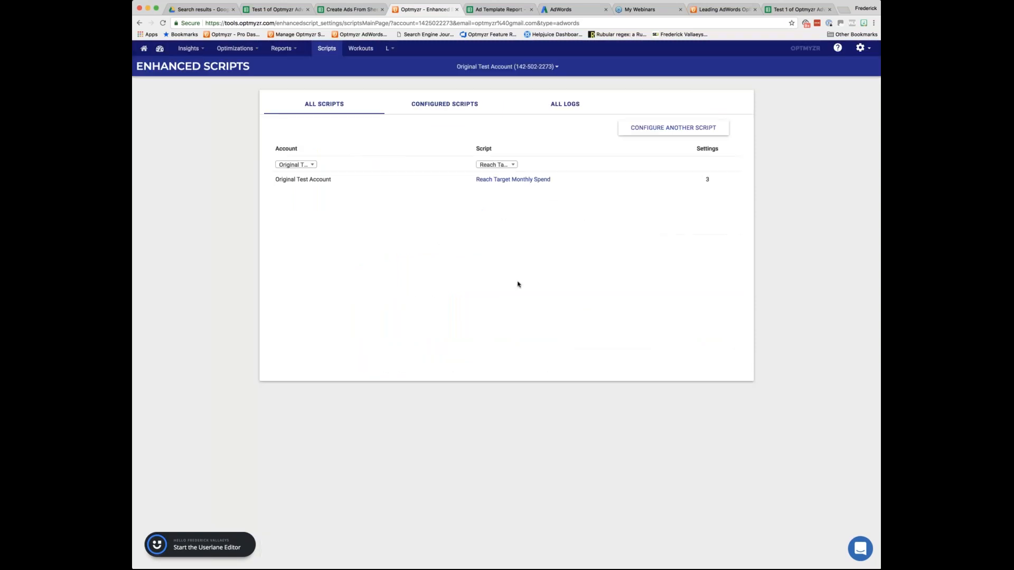
left_click(524, 180)
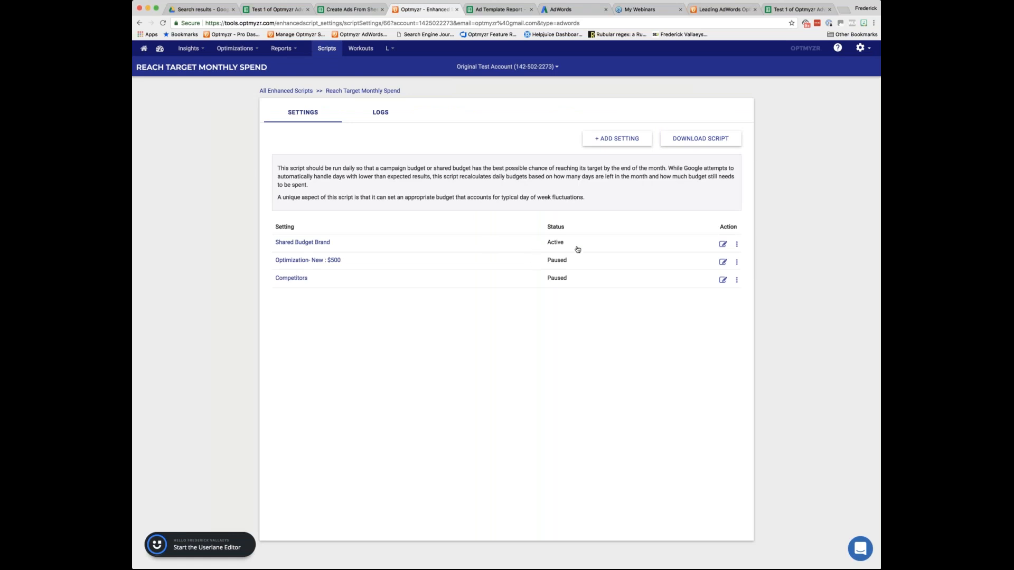
left_click(371, 244)
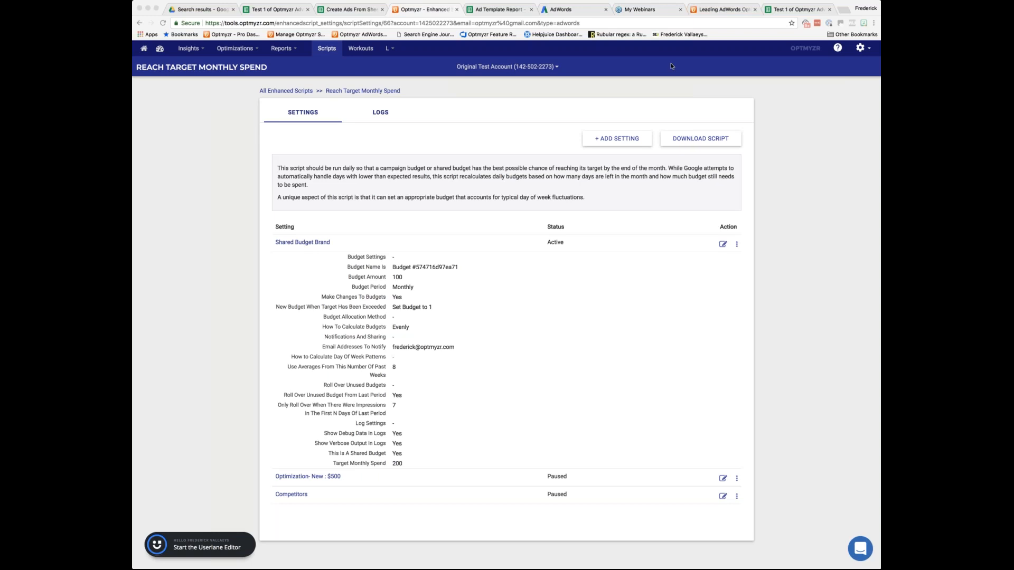
Return to the overview of all enhanced scripts and open the settings of the Create Ads From Spreadsheet script.
left_click(306, 92)
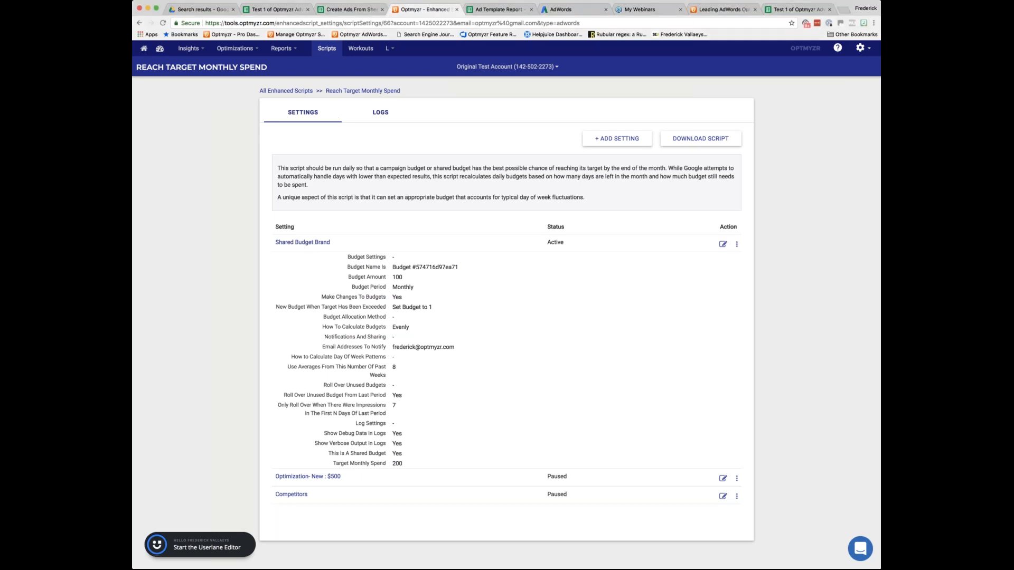
left_click(305, 92)
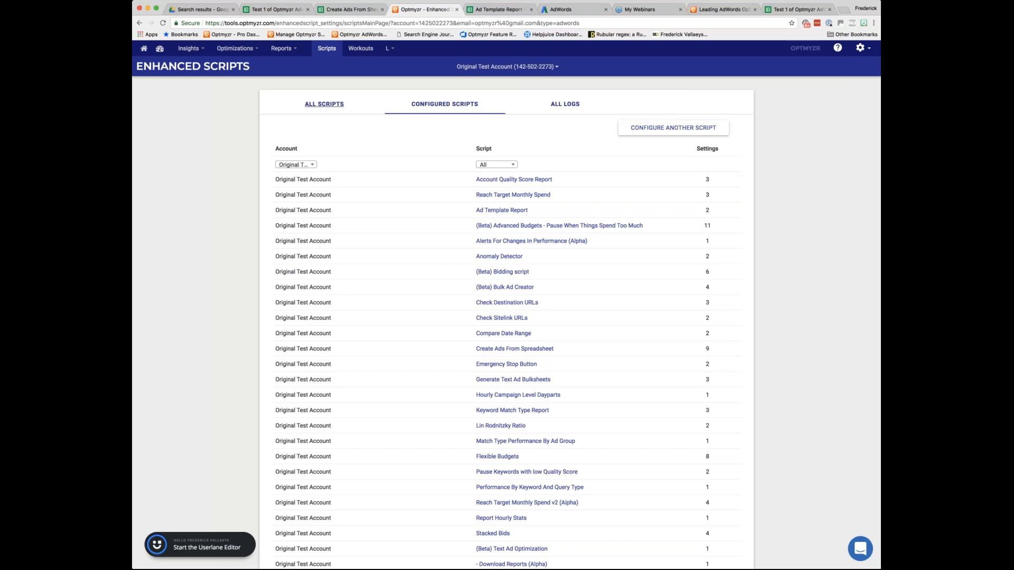
left_click(319, 108)
scroll(318, 108, "down", 8)
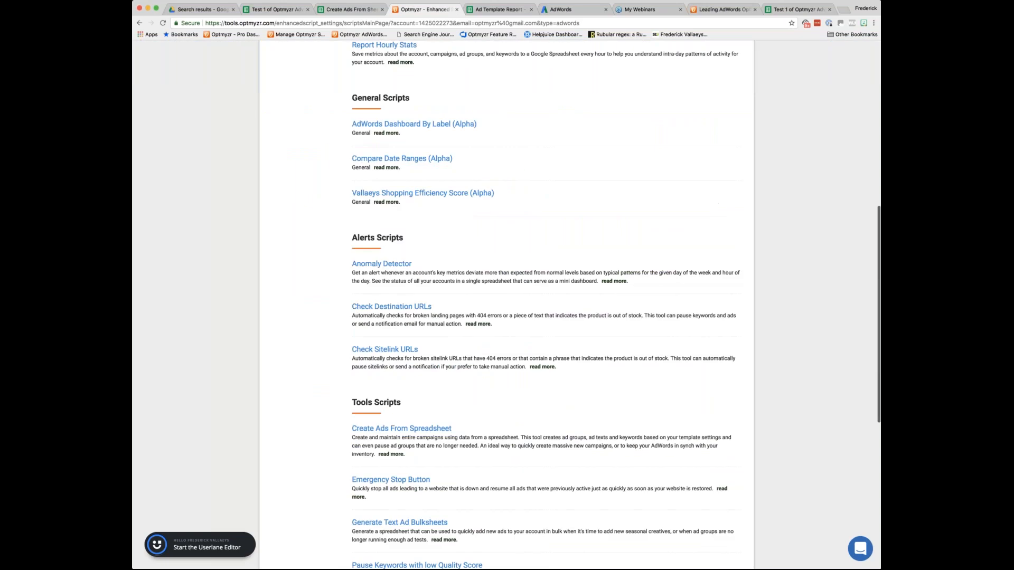
scroll(502, 317, "down", 3)
left_click(401, 251)
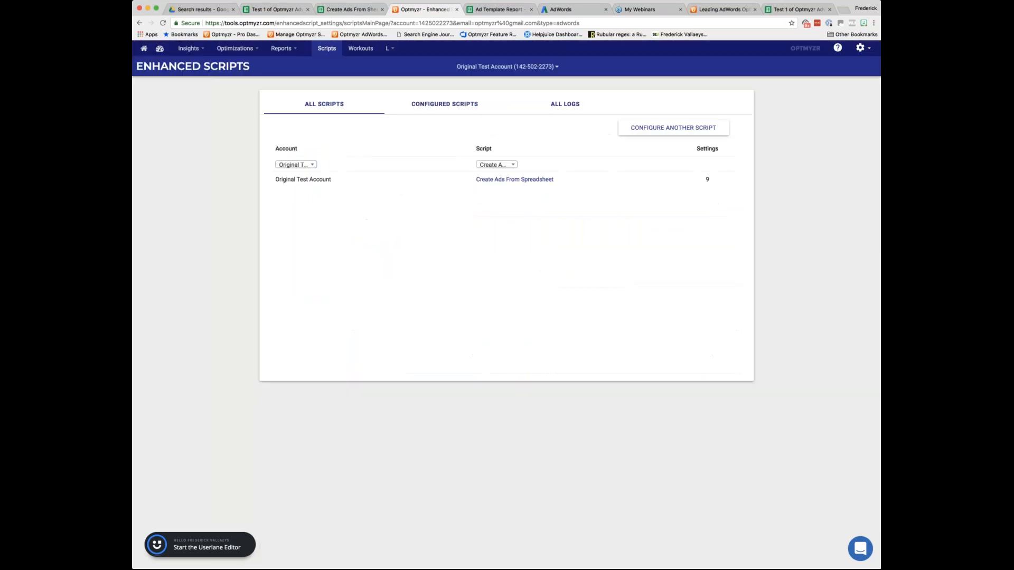
left_click(502, 180)
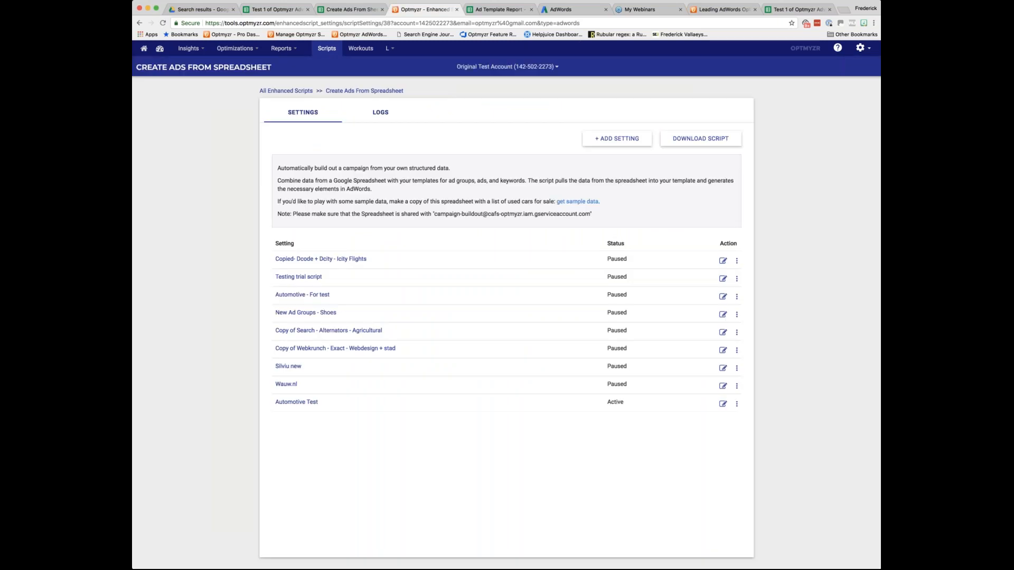
Switch to AdWords, open the sandbox account for the Create Ads script, and compare its campaigns with the car inventory spreadsheet.
left_click(558, 9)
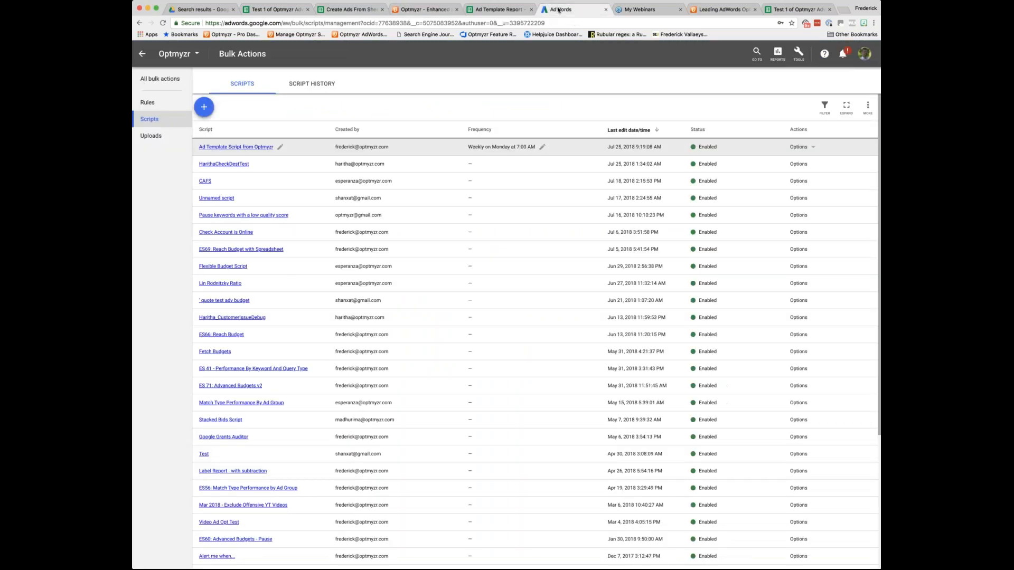
left_click(179, 53)
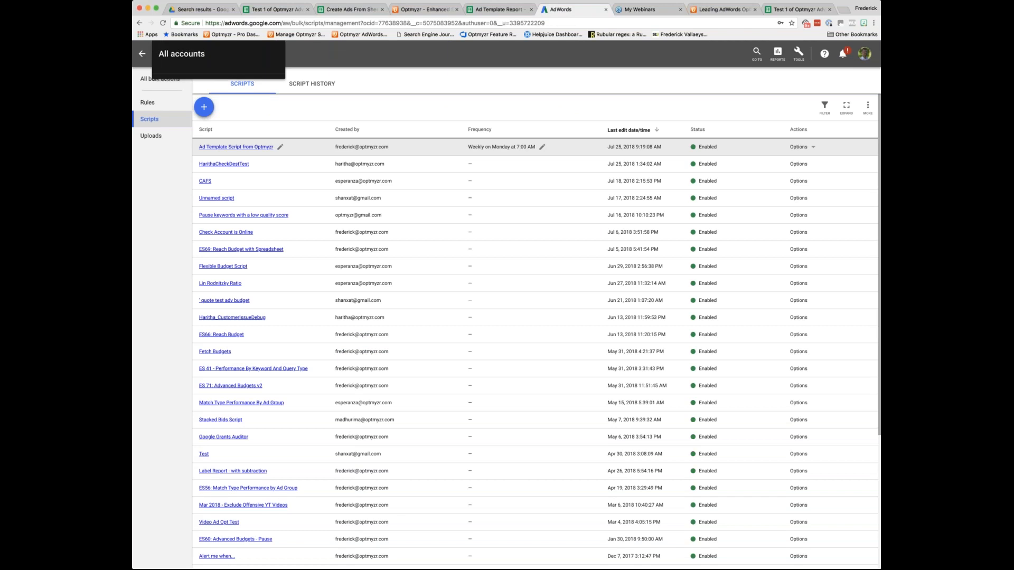
left_click(181, 139)
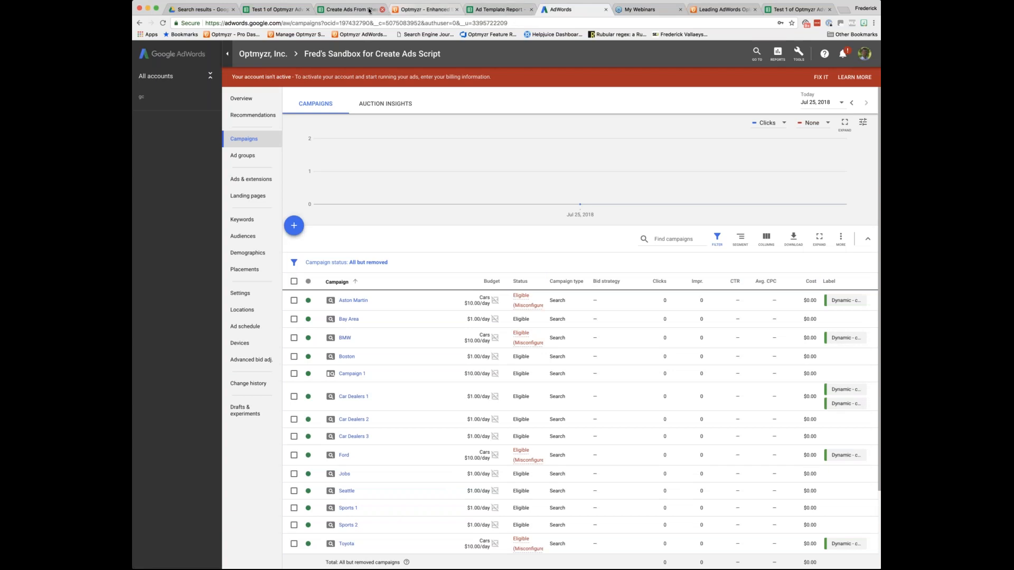
left_click(352, 10)
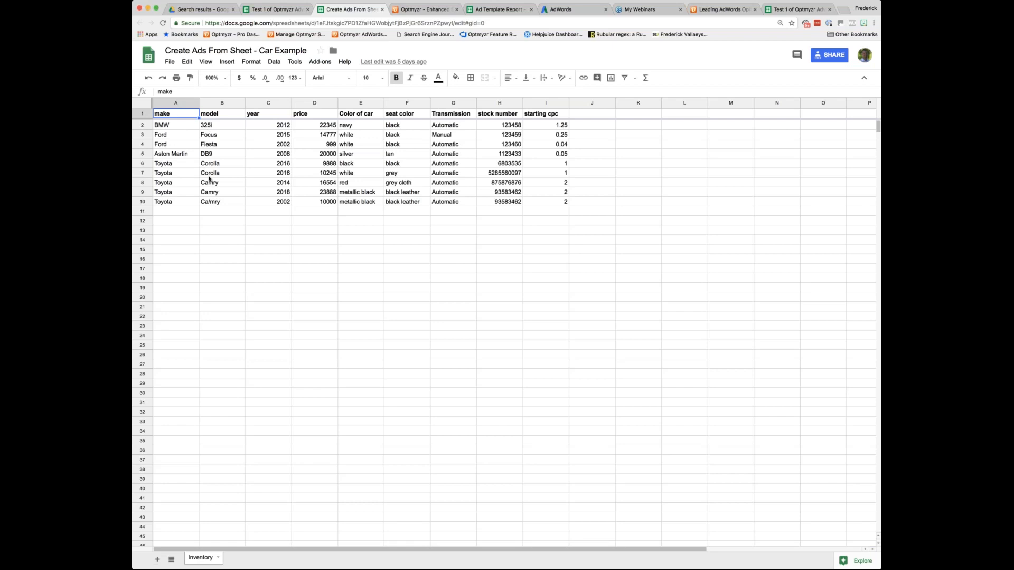
left_click(559, 10)
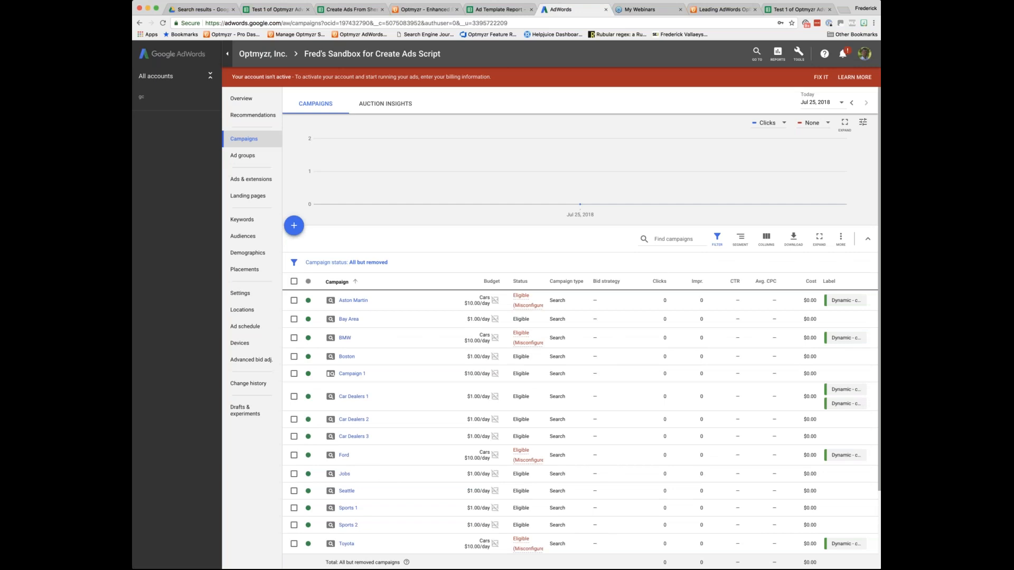
Examine the keywords and ads of the 2010 BMW M3 ad group in the Car Dealers 2 campaign.
left_click(354, 419)
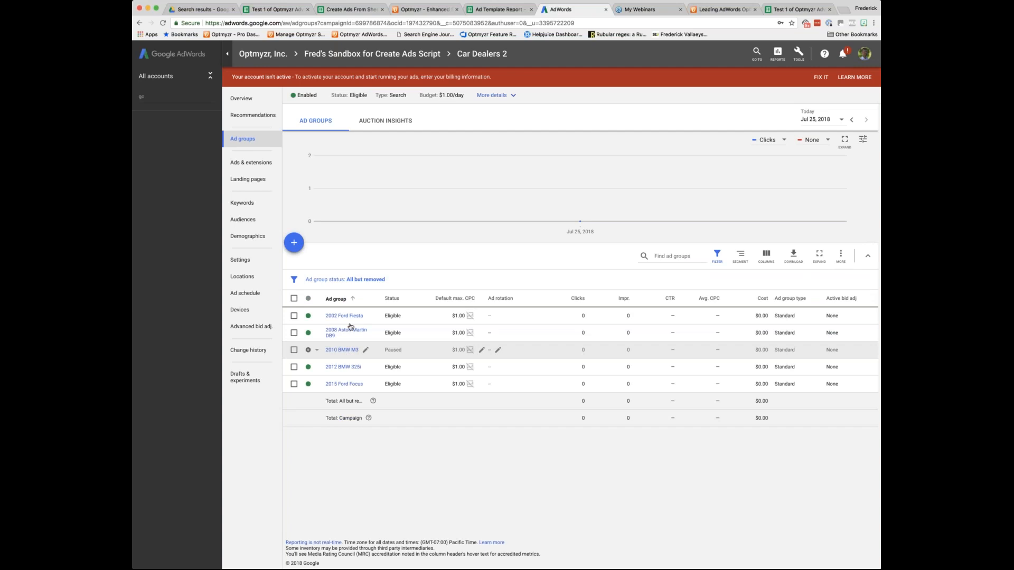
left_click(348, 350)
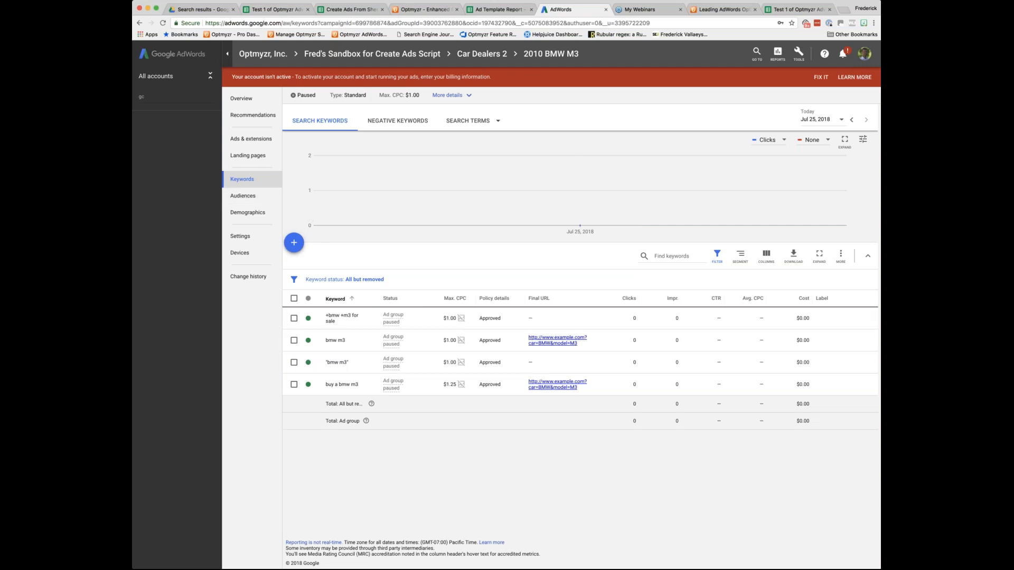
left_click(251, 139)
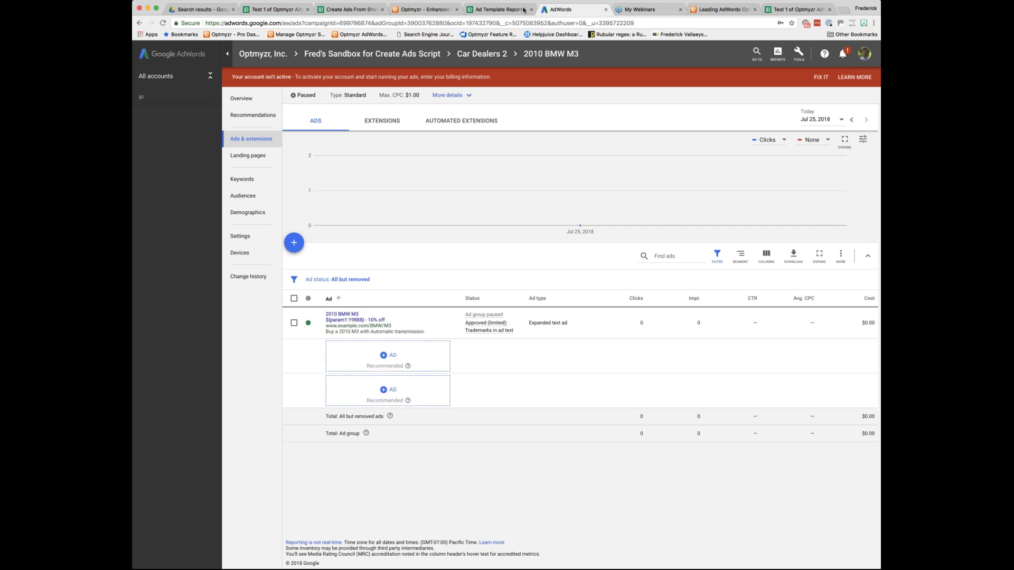
Switch to Optmyzr, review the Automotive Test setting's spreadsheet options and ad group template, and close it without saving.
left_click(432, 10)
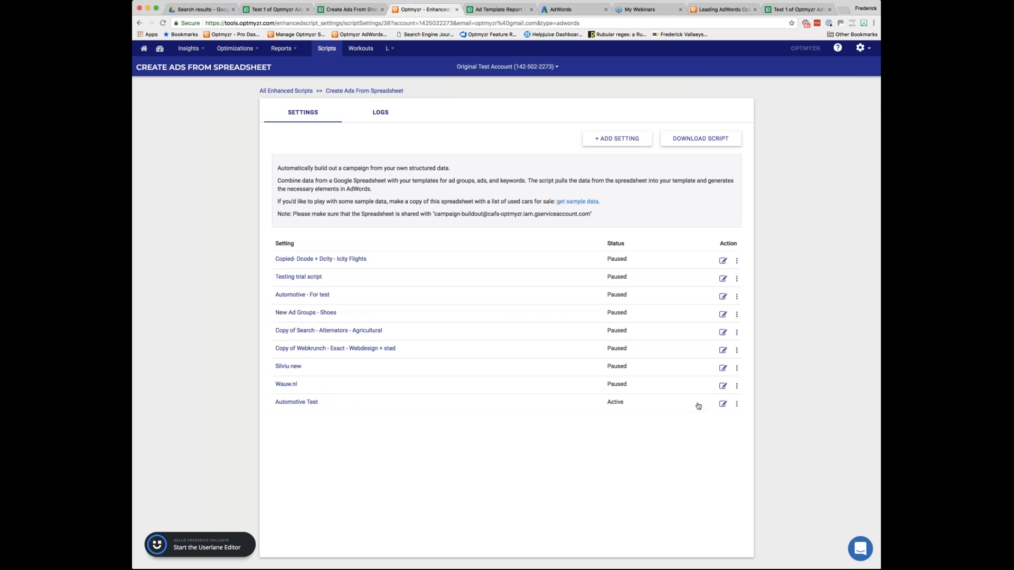
left_click(723, 404)
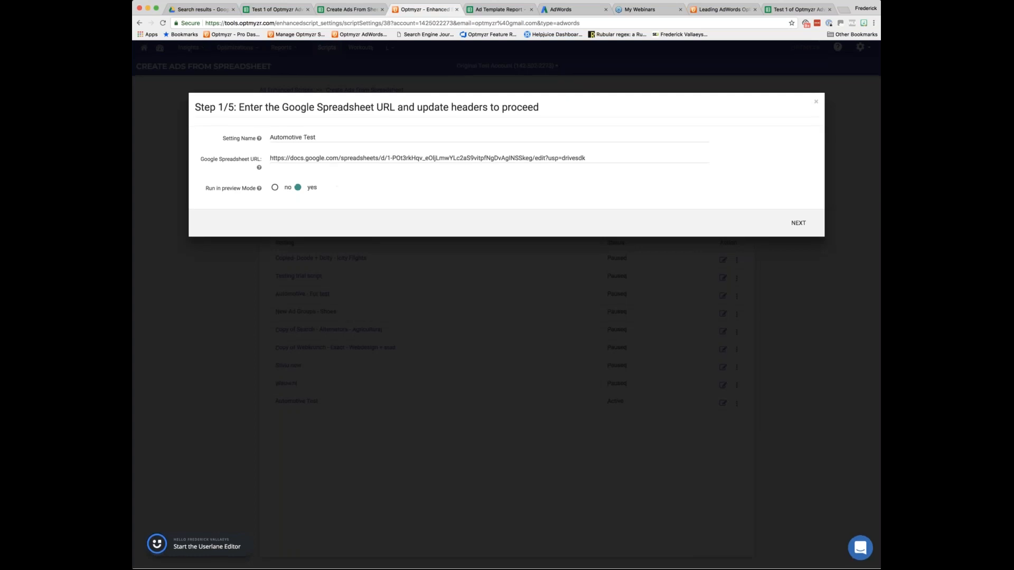
mouse_move(259, 189)
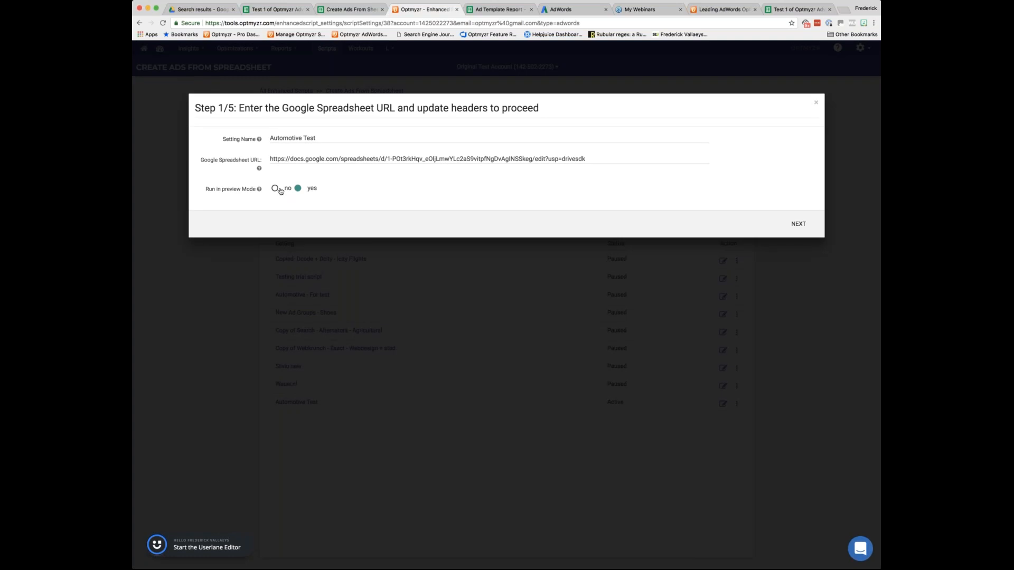
left_click(795, 223)
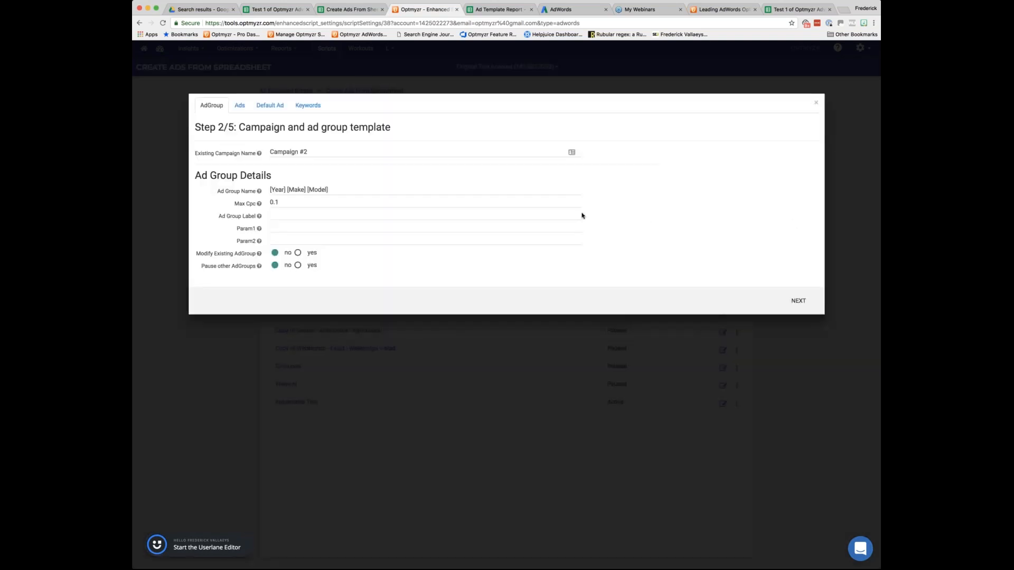
left_click(420, 190)
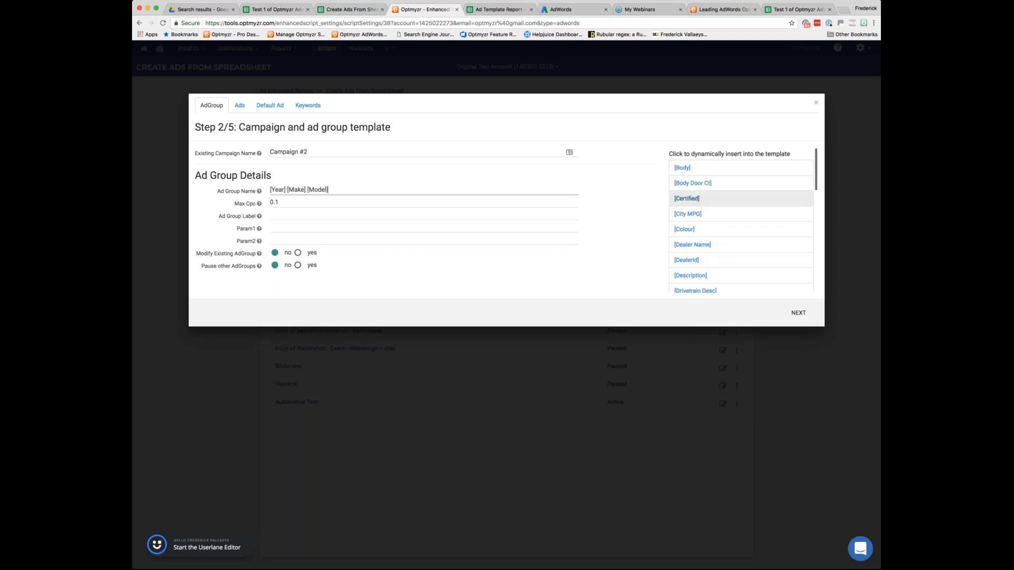
left_click(816, 103)
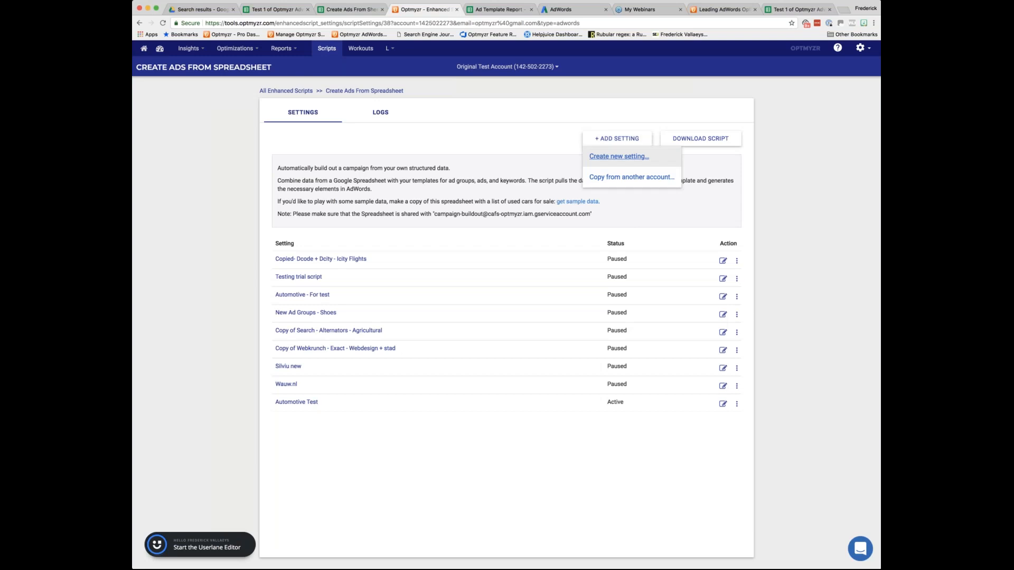
Start a new setting and enter the URL of the Create Ads From Sheet - Car Example spreadsheet as its data source.
left_click(619, 156)
left_click(349, 9)
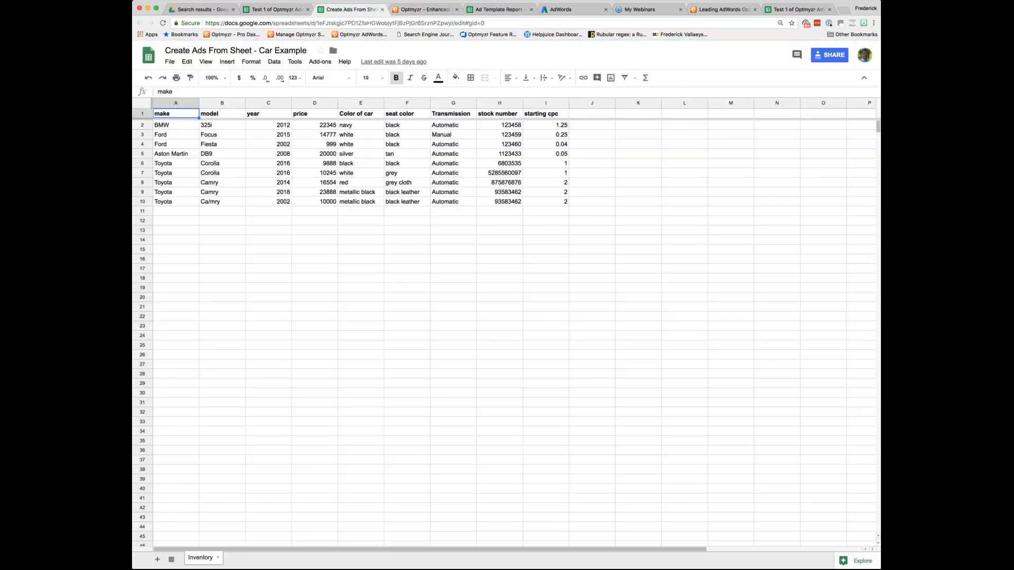
key("super+l")
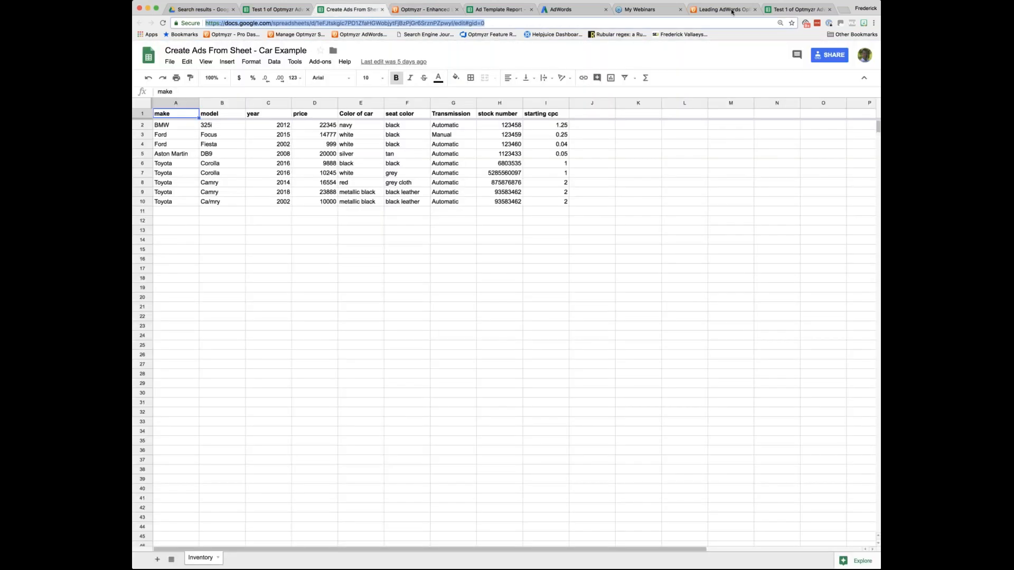
key("super+c")
left_click(422, 9)
left_click(369, 159)
key("super+v")
Name the setting with the presenter's first name followed by "Webinar", and proceed to the campaign and ad group template.
key("shift+Tab")
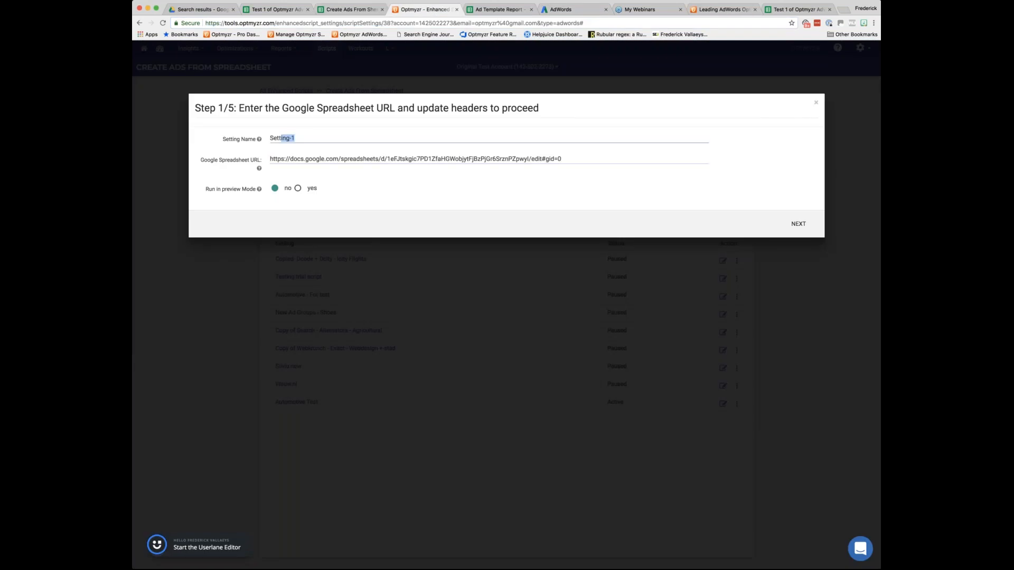
type("Fred Webinar")
left_click(798, 223)
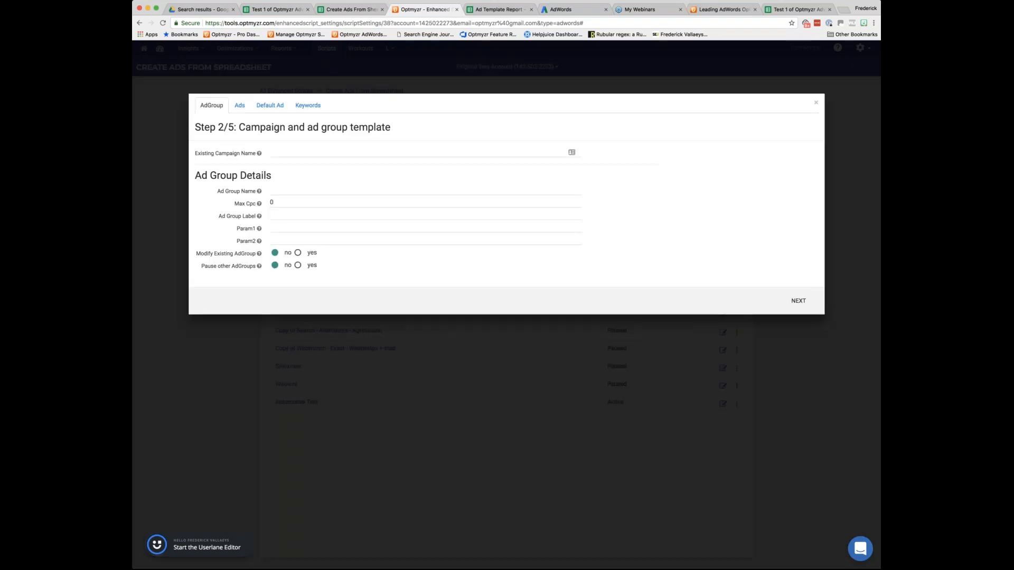
Compare the dynamic fields offered for the ad group name with the column headers of the car inventory spreadsheet.
left_click(469, 190)
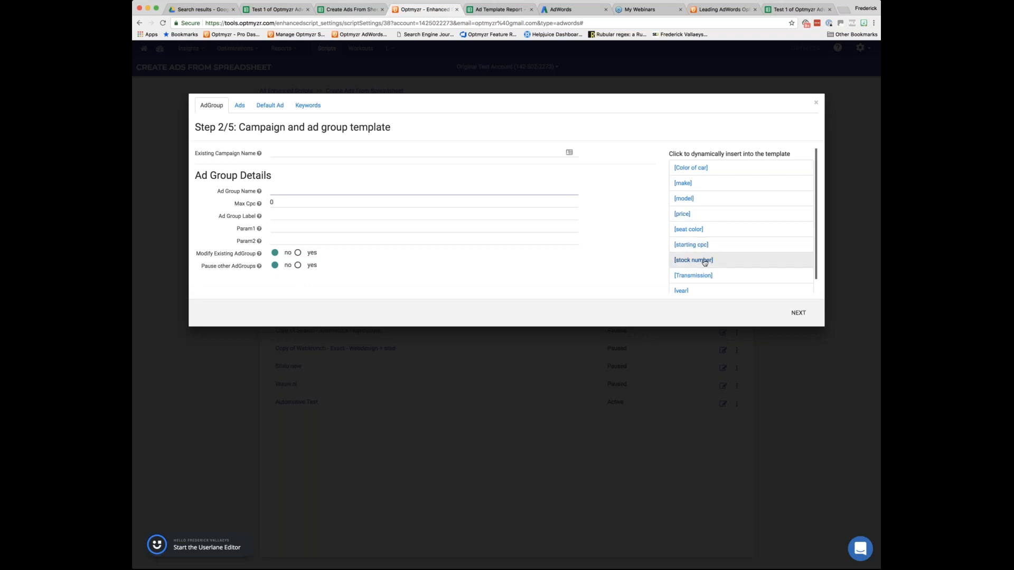
scroll(705, 263, "down", 1)
scroll(704, 262, "up", 1)
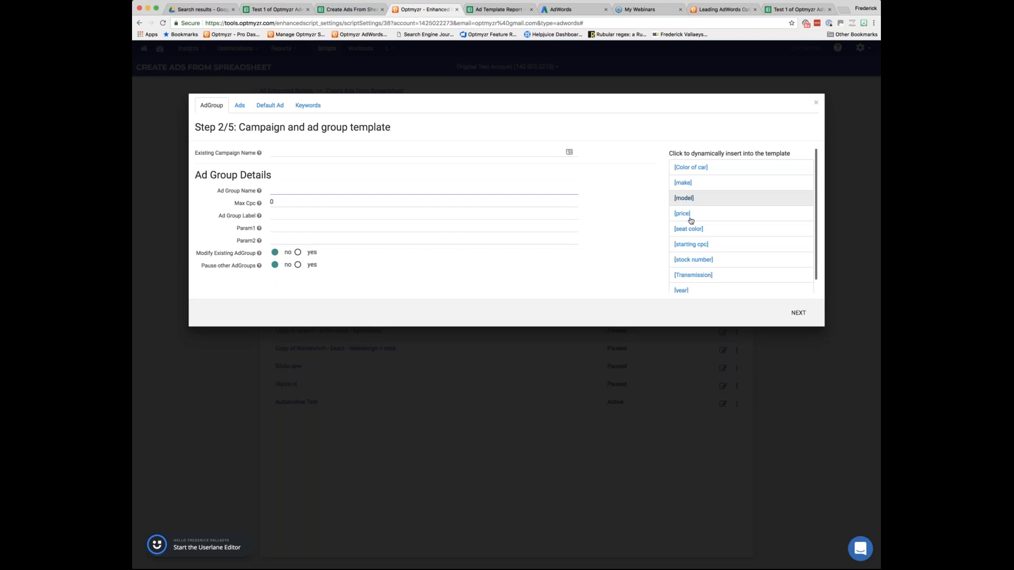
left_click(351, 9)
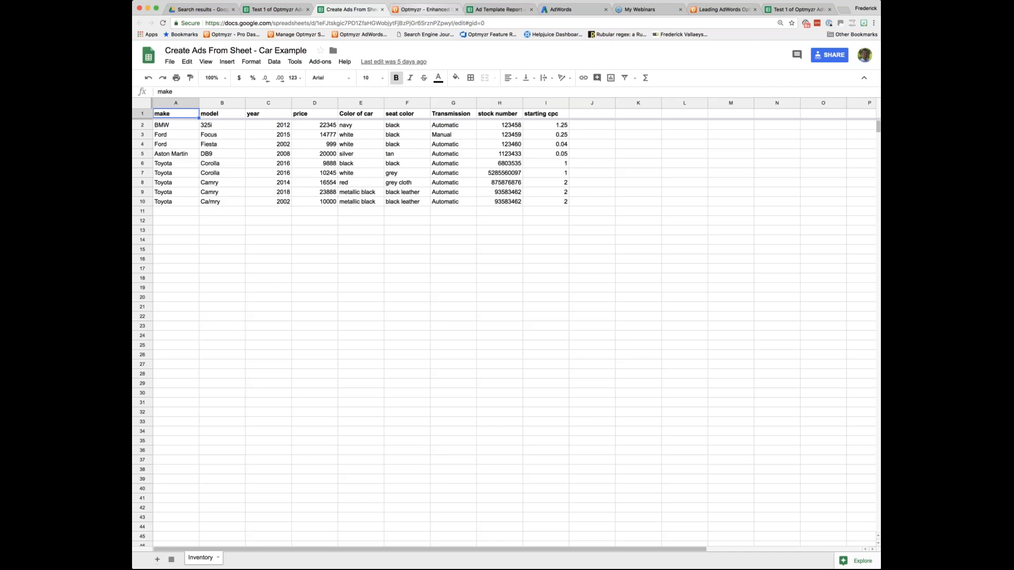
left_click(422, 9)
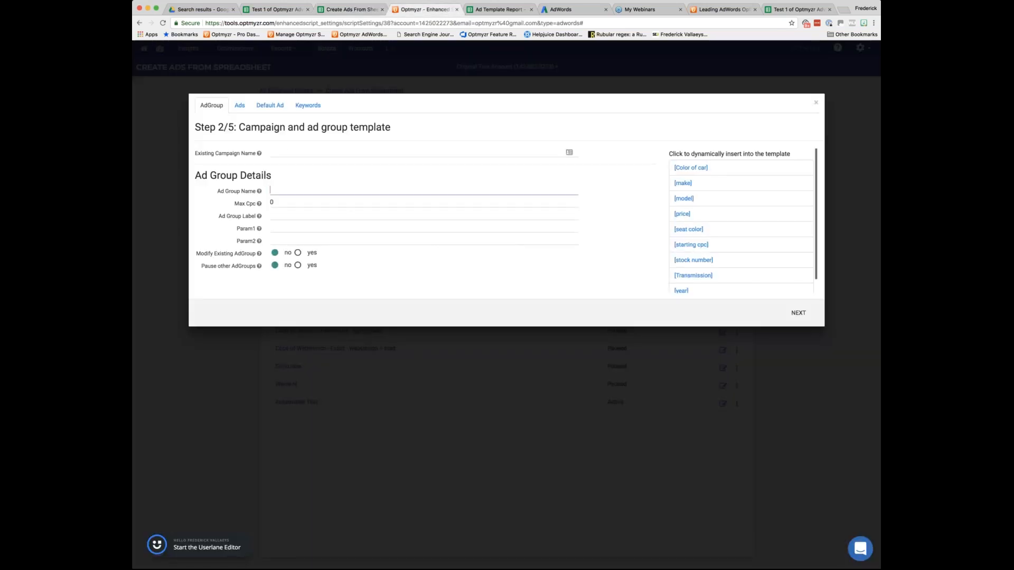
Copy the campaign name Car Dealers 1 from AdWords and enter it as the existing campaign name in the Optmyzr setting.
left_click(289, 151)
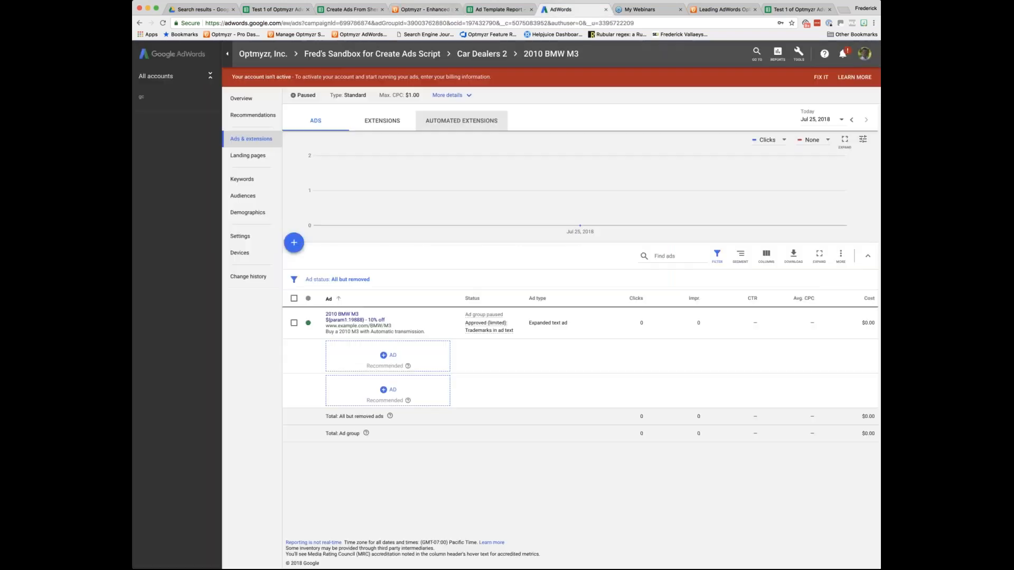
left_click(561, 9)
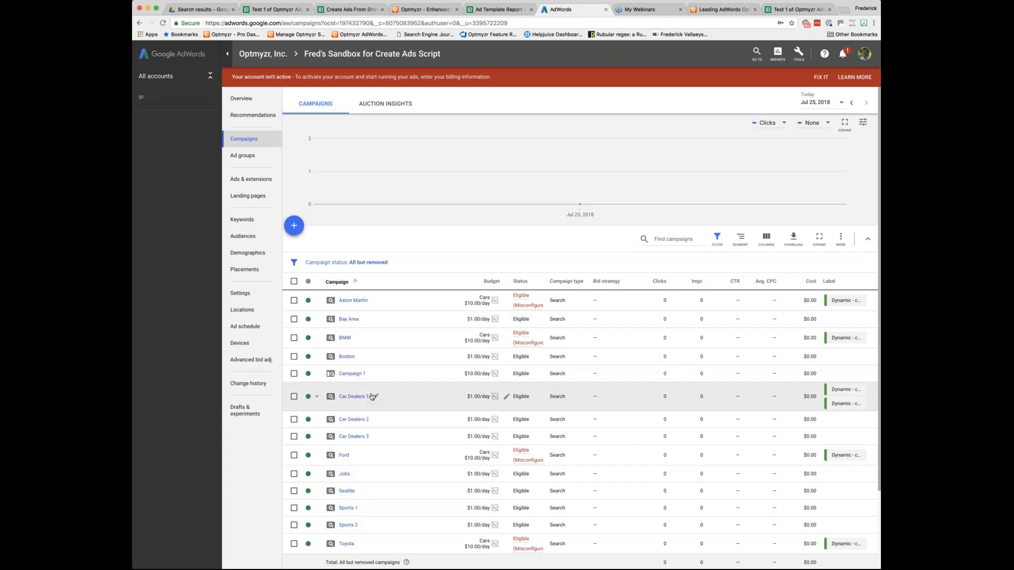
left_click(376, 398)
key("ctrl+c")
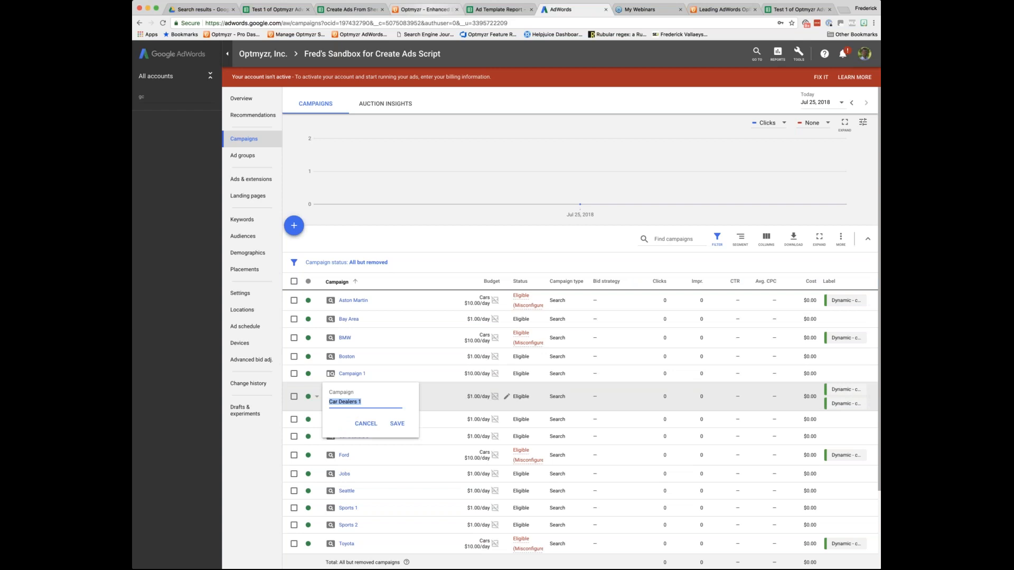
left_click(422, 9)
key("ctrl+v")
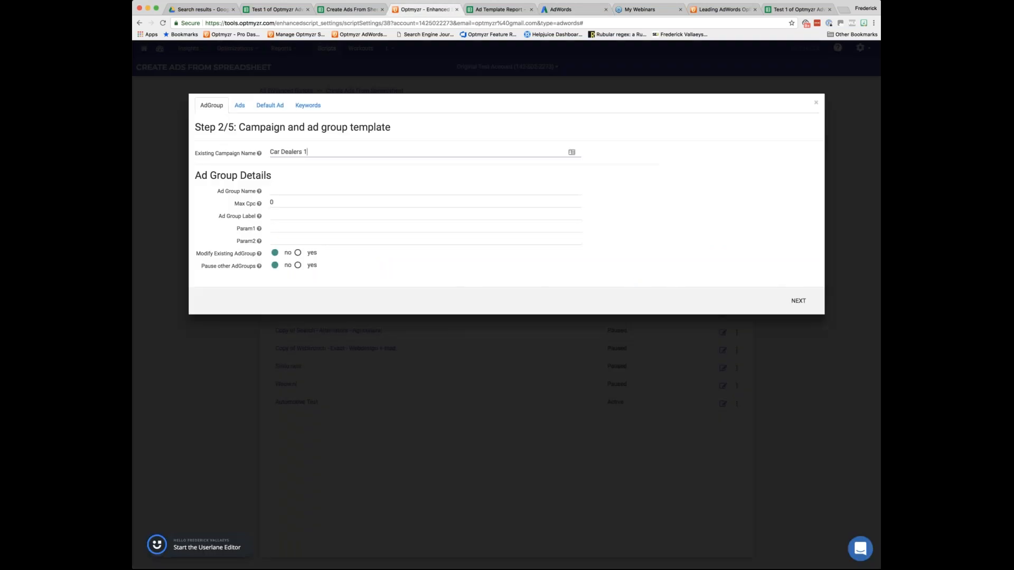
Build the ad group name from the dynamic fields [make] and [model], separated by a space.
left_click(297, 191)
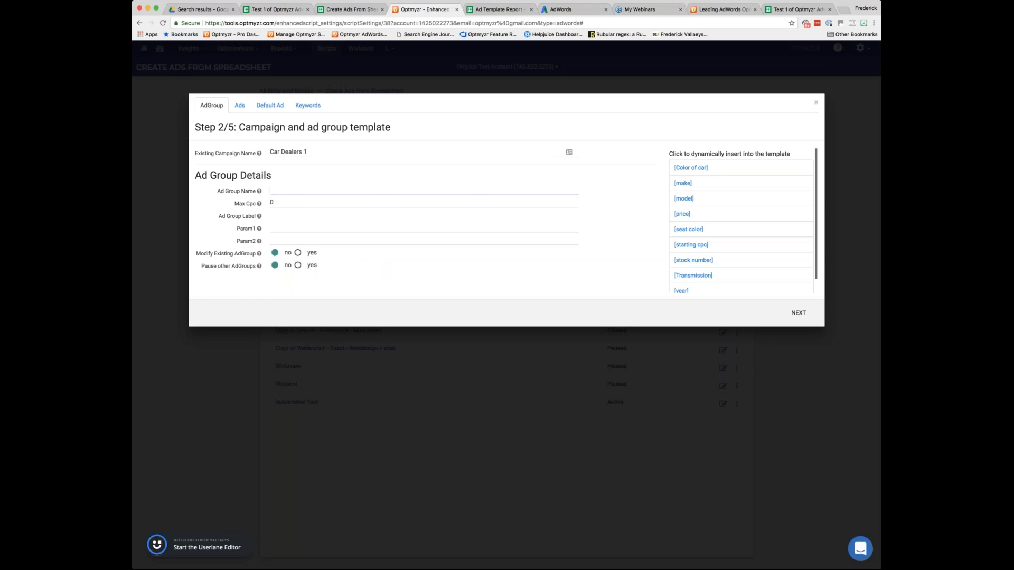
left_click(688, 183)
left_click(687, 198)
left_click(289, 190)
Set the ad group's max CPC to 1.25.
left_click(277, 202)
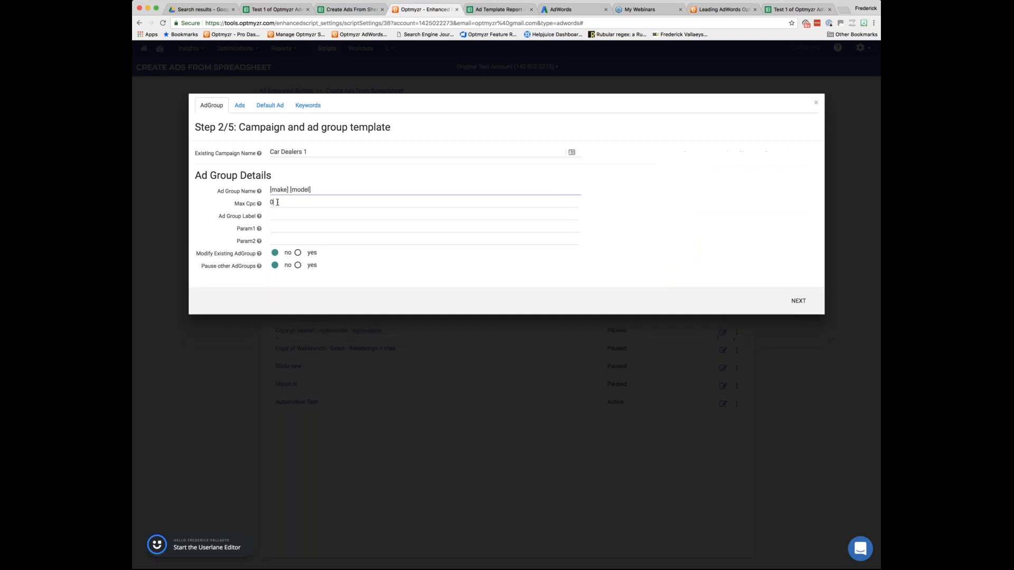
key("BackSpace")
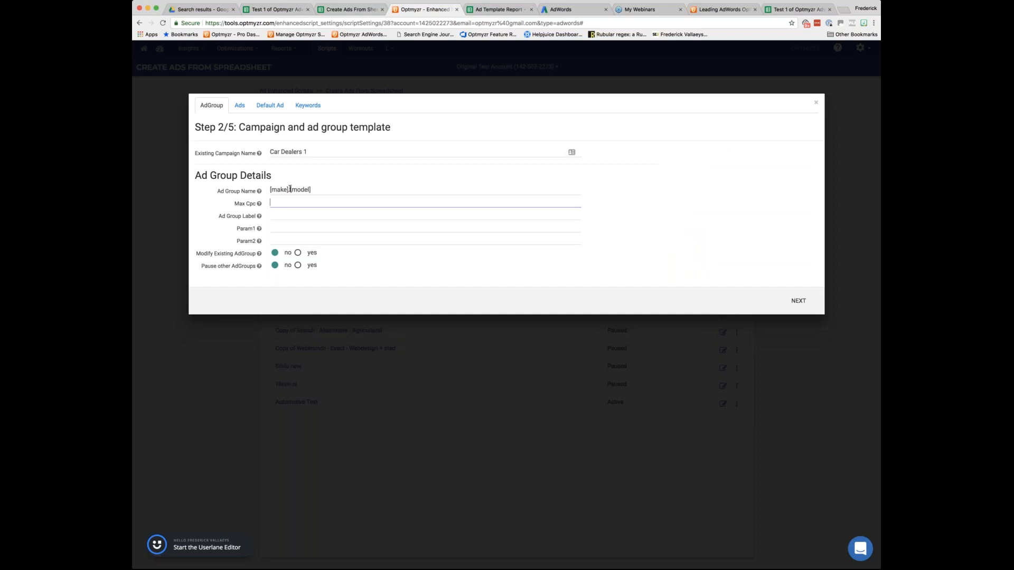
left_click(379, 189)
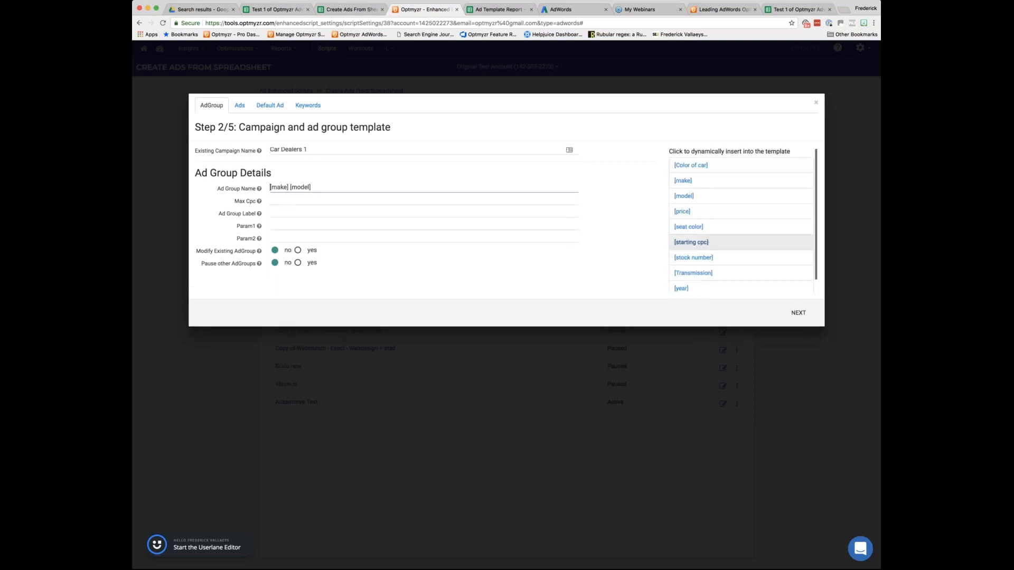
scroll(712, 234, "down", 1)
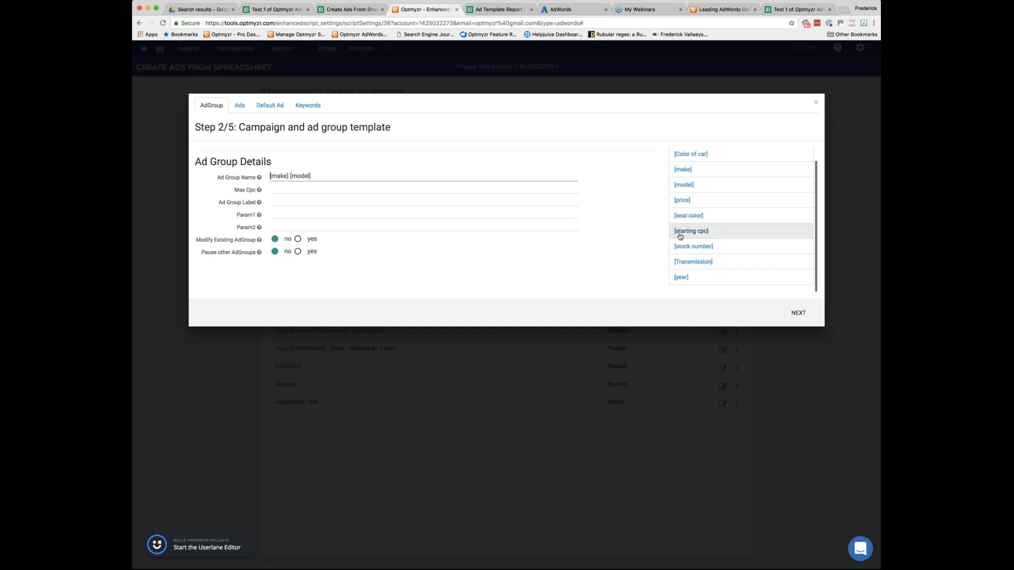
left_click(277, 190)
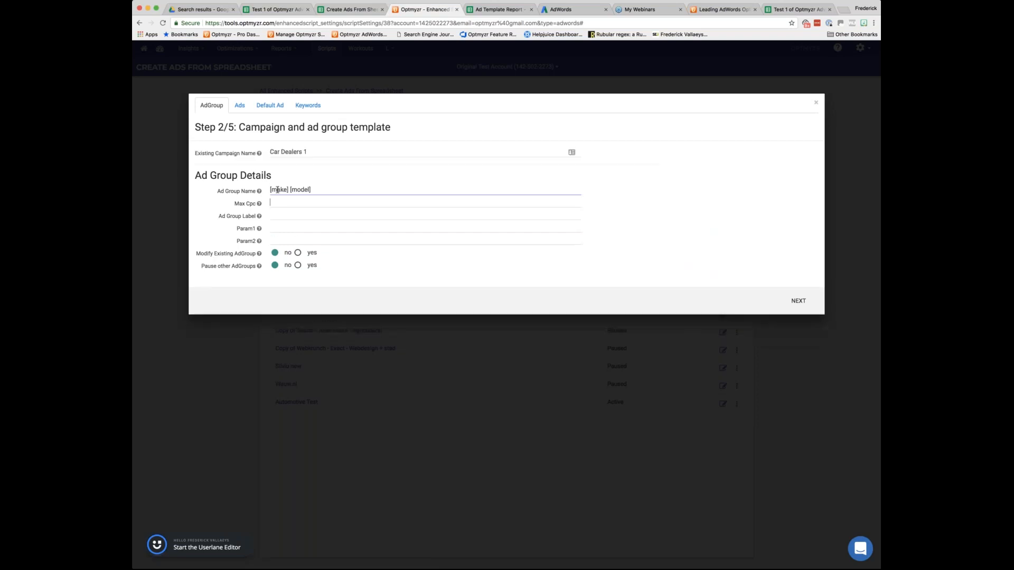
type("1.25")
Insert the dynamic [price] field as Param1, leaving the ad group label and Param2 blank.
left_click(275, 216)
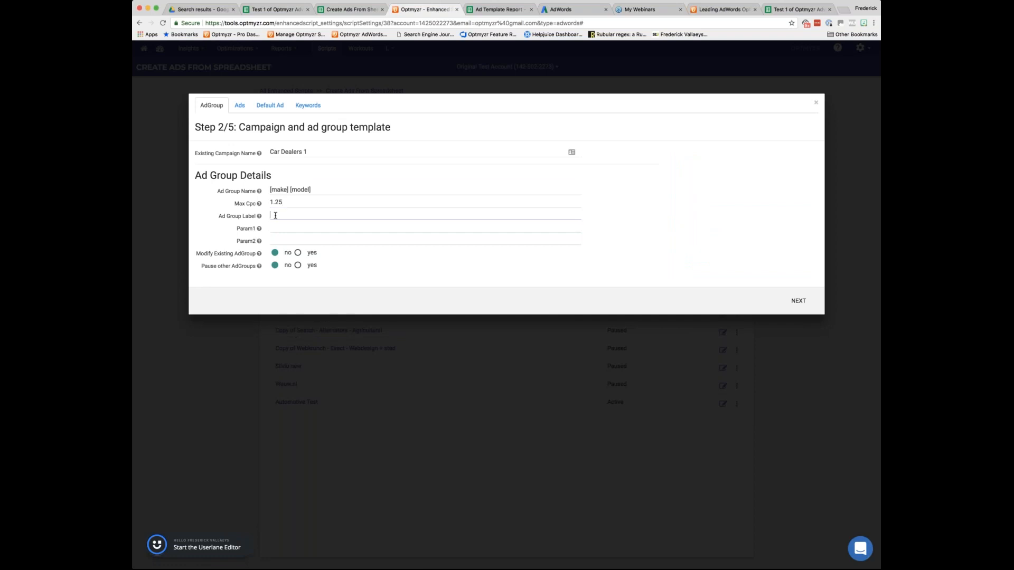
left_click(320, 229)
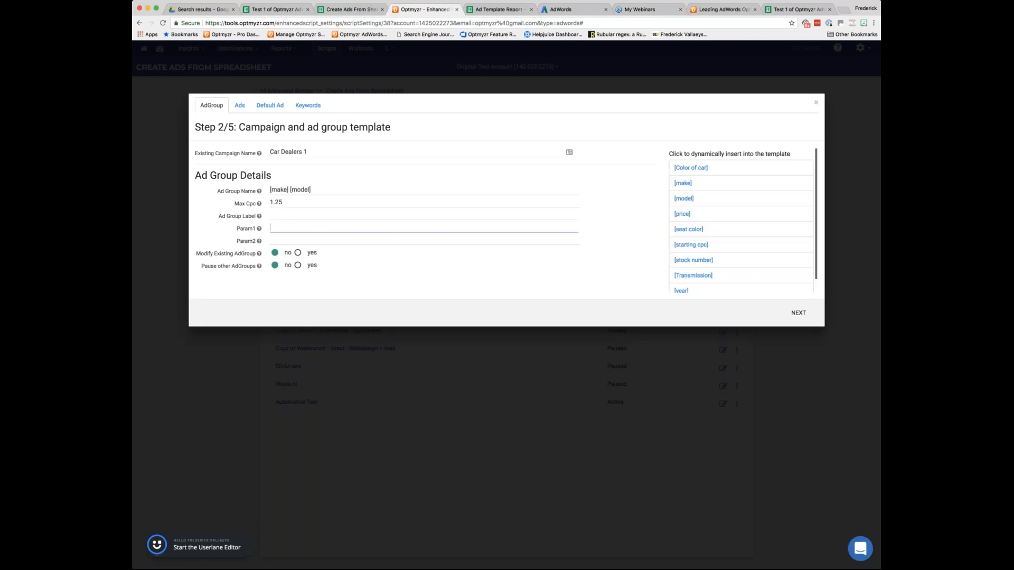
left_click(682, 214)
left_click(321, 240)
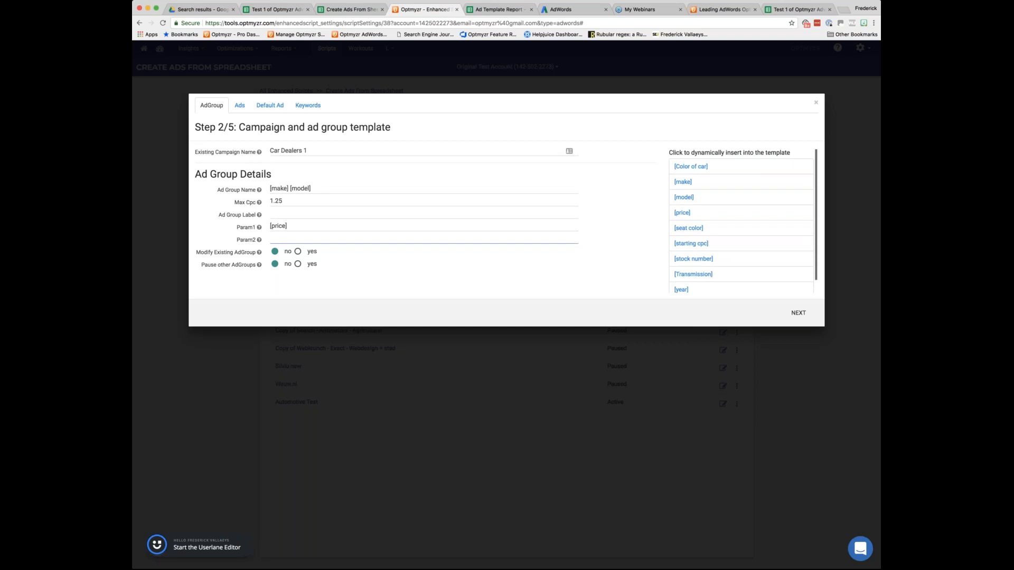
Enable modifying existing ad groups and pausing other ad groups, and proceed to the ad templates.
left_click(299, 252)
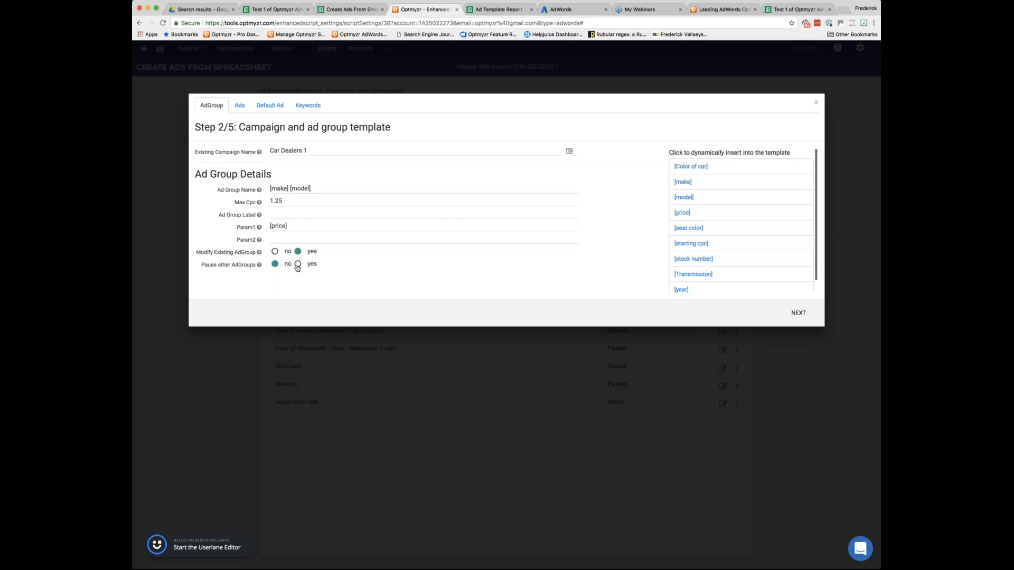
left_click(298, 265)
scroll(298, 268, "down", 1)
scroll(298, 267, "up", 1)
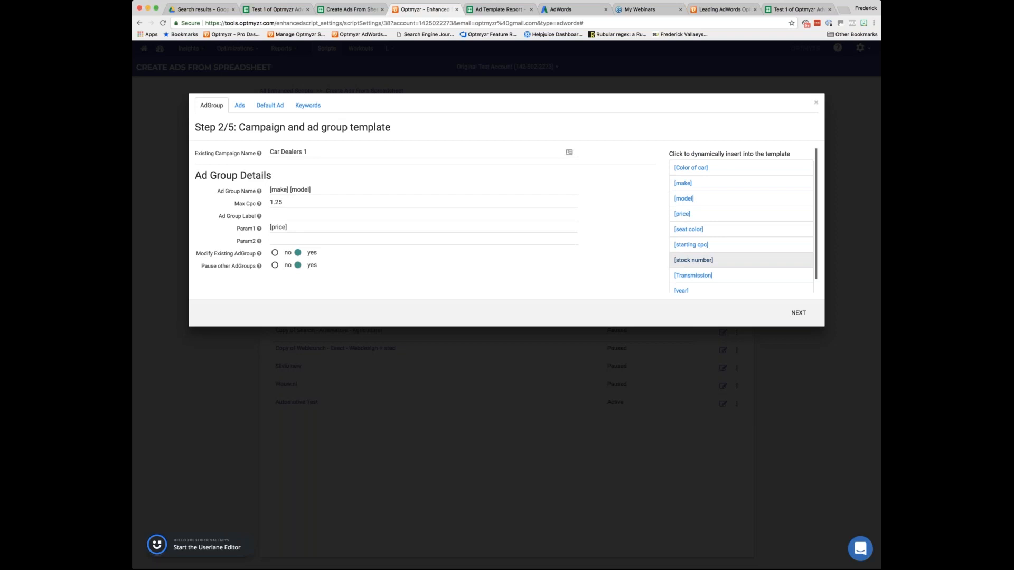
left_click(798, 313)
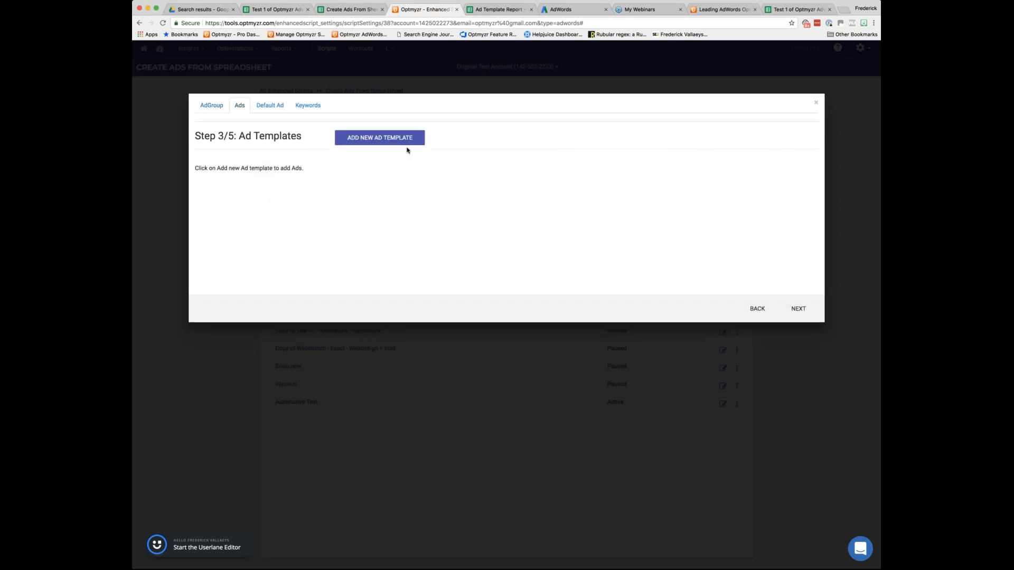
Add an ad template with "Buy a [year] [make] [model]" as headline part 1.
left_click(386, 140)
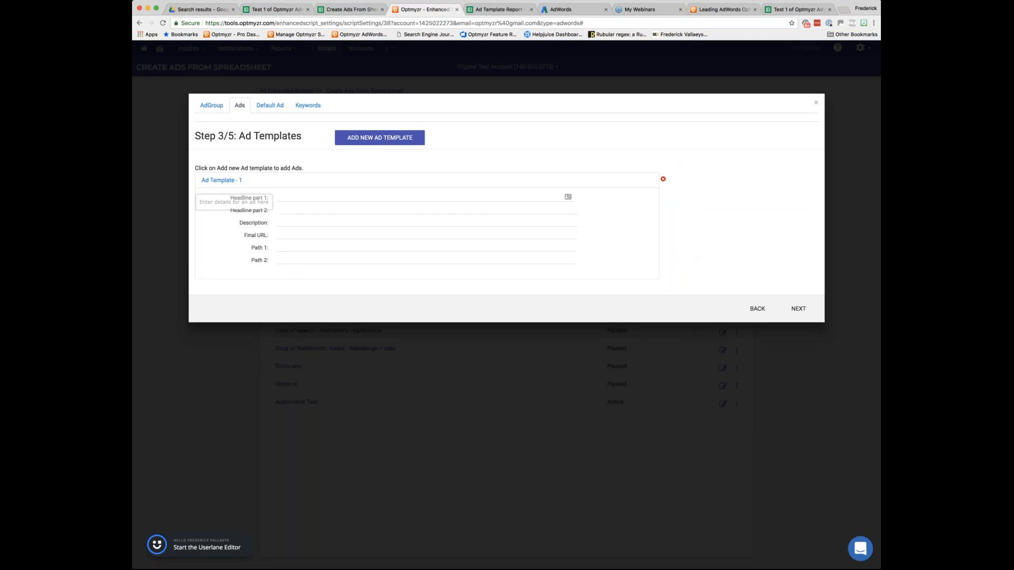
left_click(316, 197)
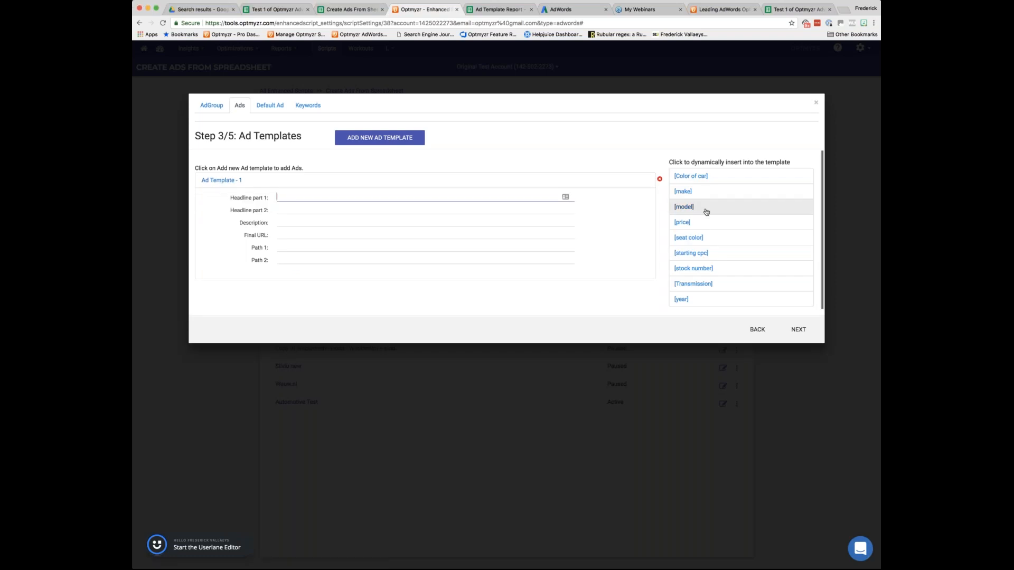
type("Buy a")
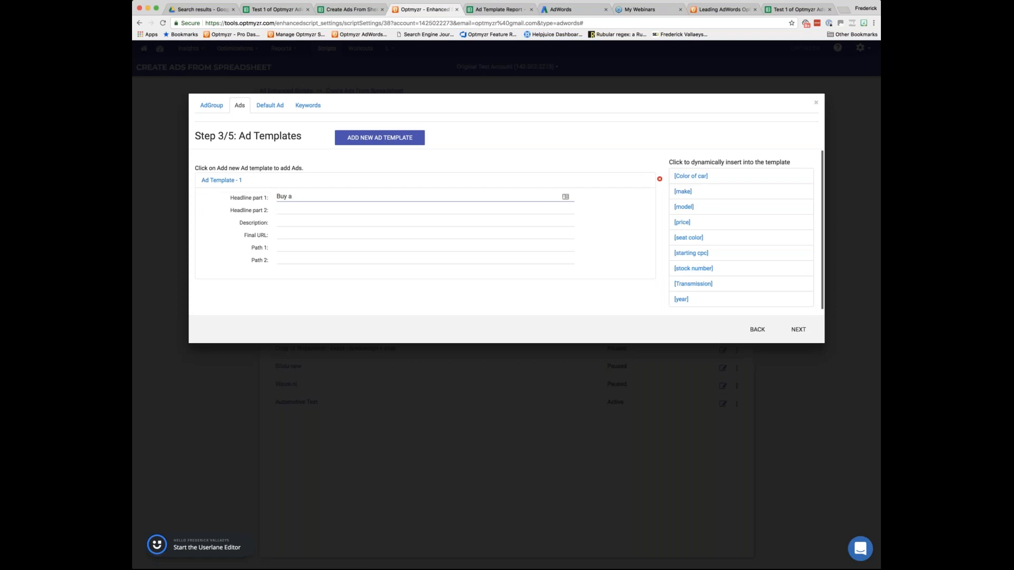
left_click(682, 300)
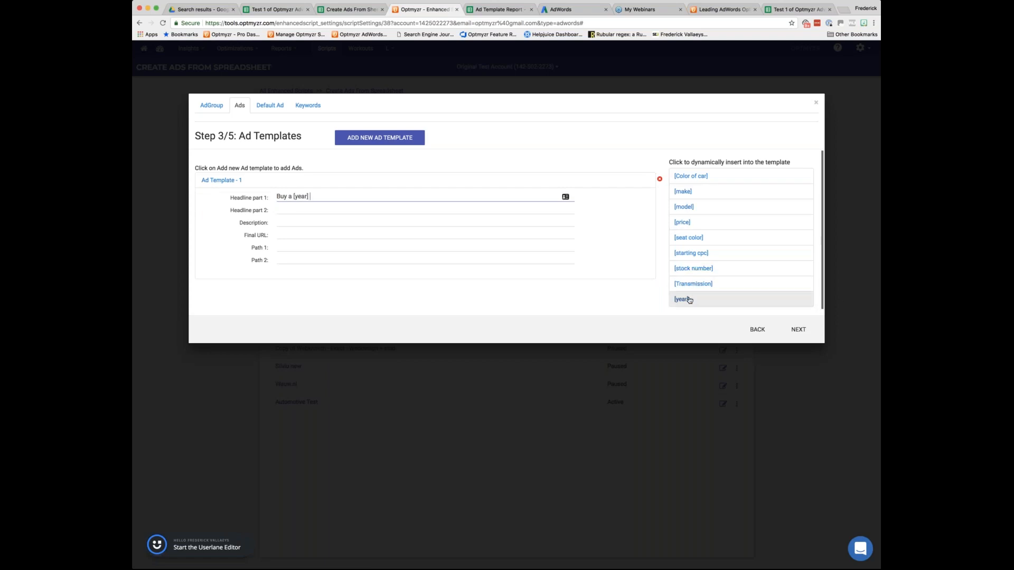
left_click(685, 196)
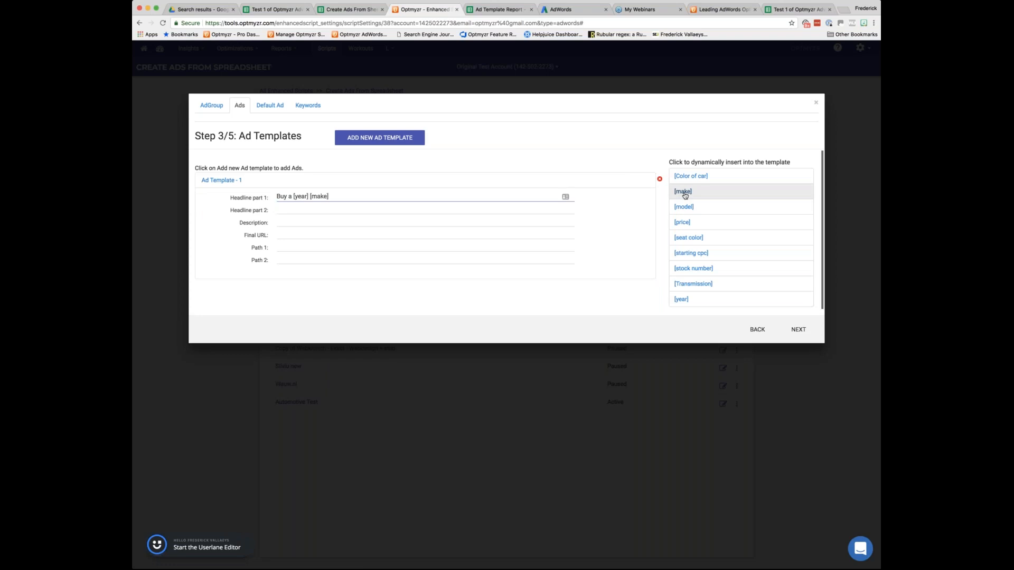
left_click(687, 207)
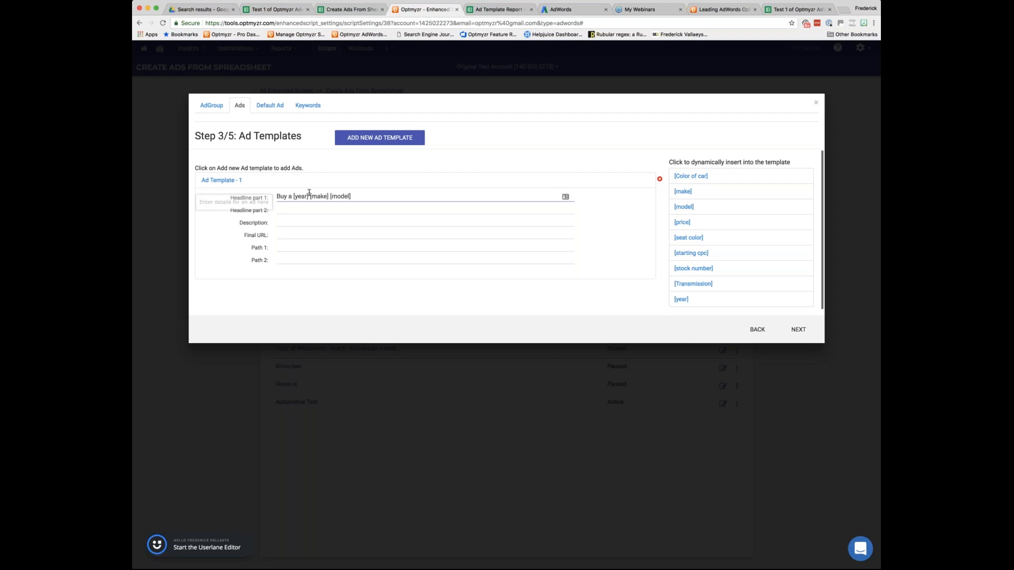
Go to the keyword templates and create the broad match modifier keyword +[make] +[model].
left_click(308, 105)
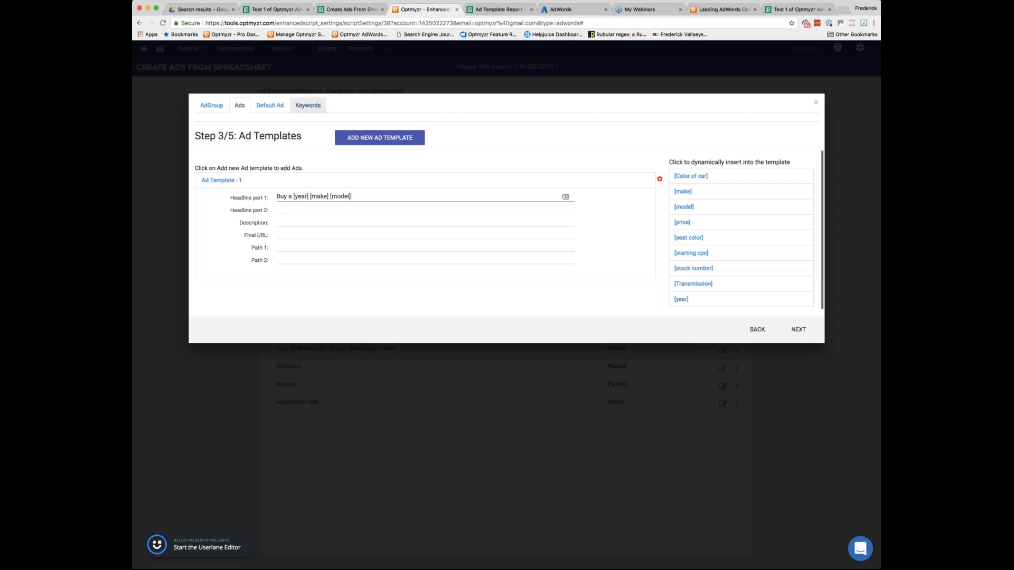
left_click(400, 130)
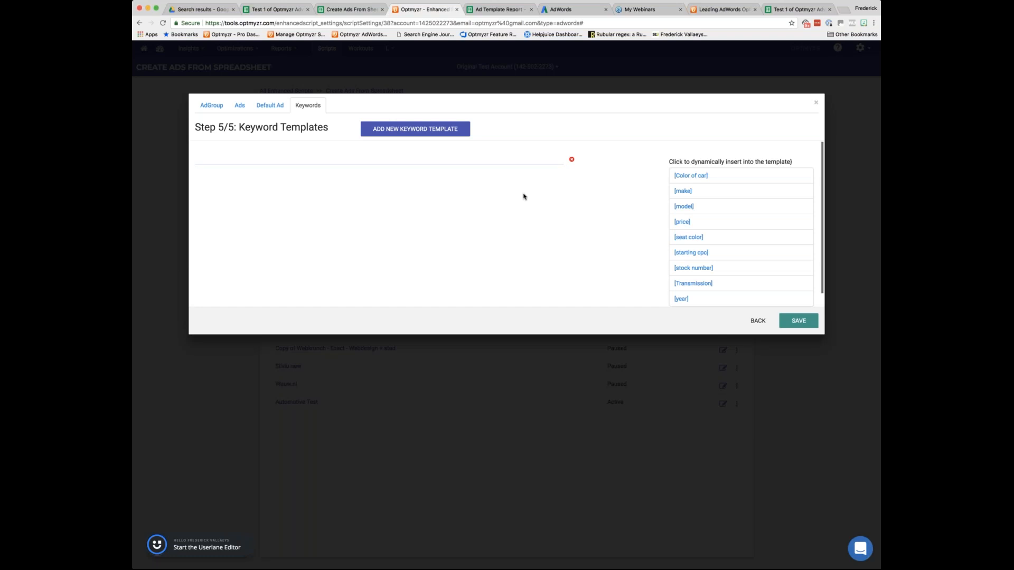
left_click(683, 191)
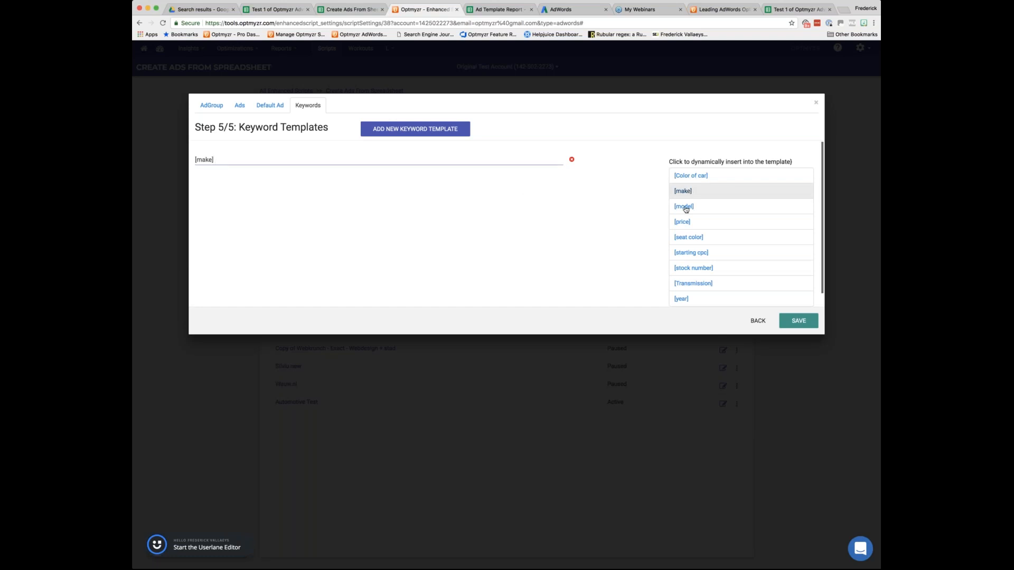
left_click(684, 207)
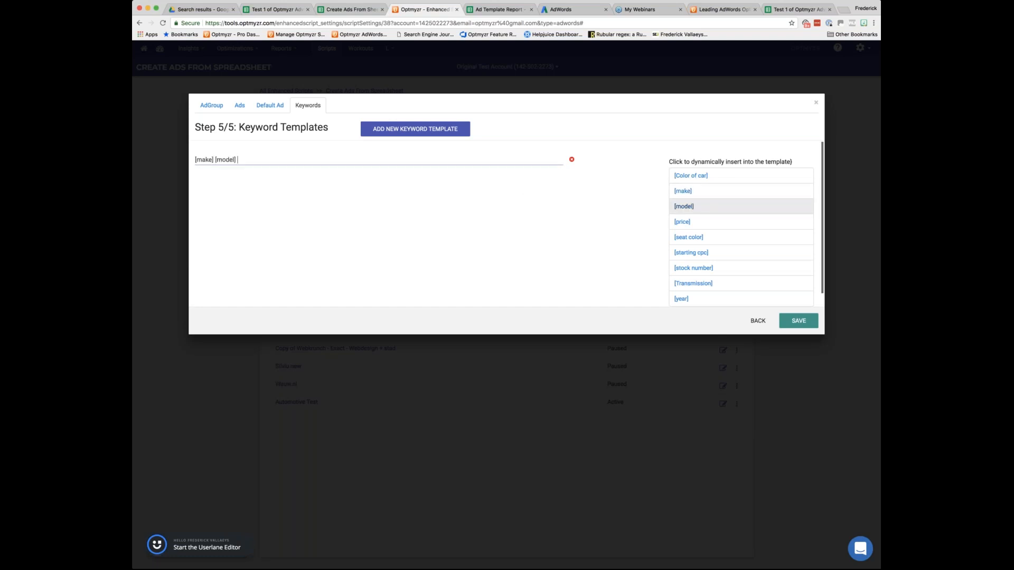
left_click(279, 158)
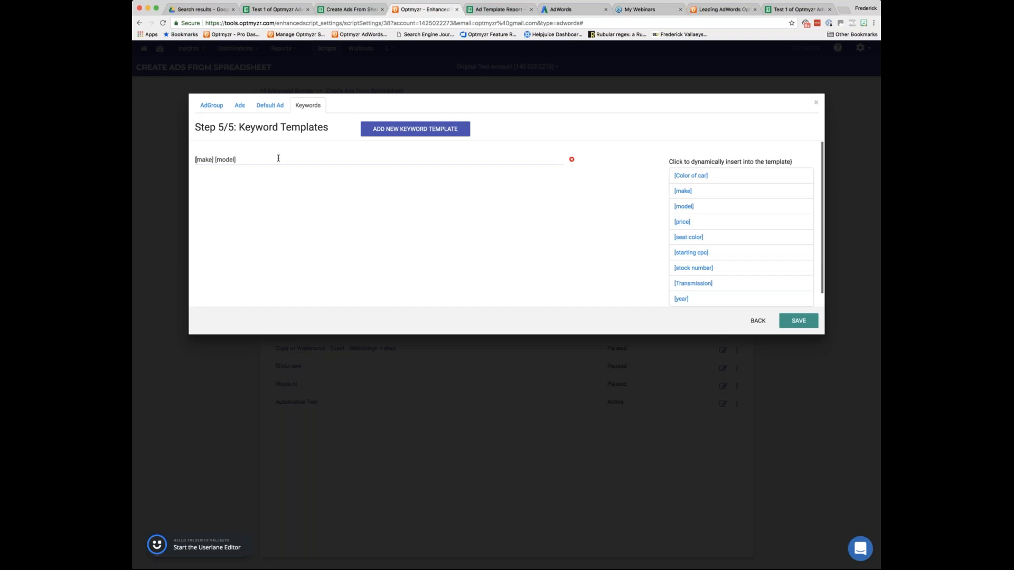
type("+")
type("+")
Add a second keyword template based on a copy of the first, and close the setting without saving.
left_click(428, 129)
left_click_drag(280, 160, 148, 165)
key("super+c")
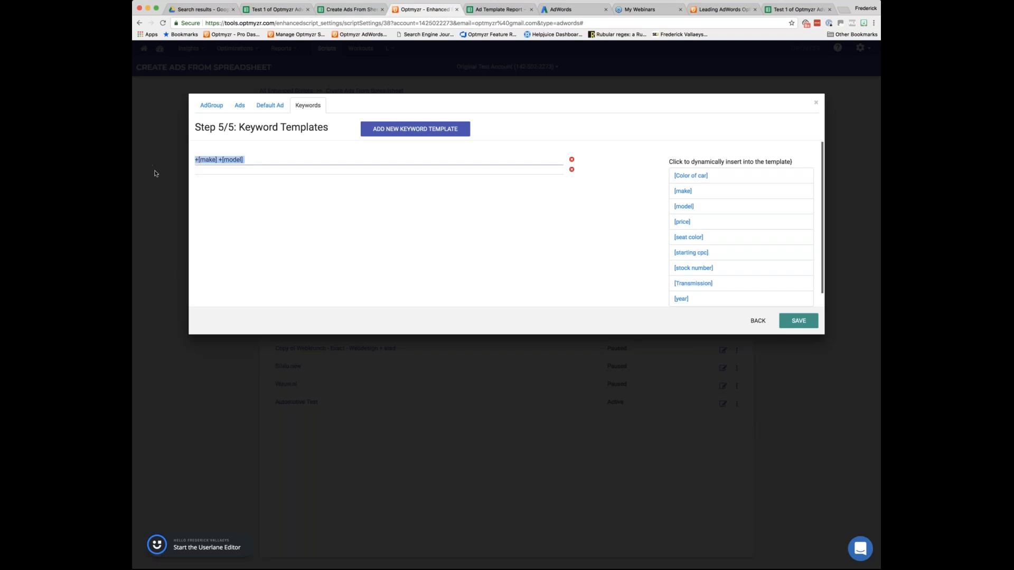
left_click(226, 170)
key("super+v")
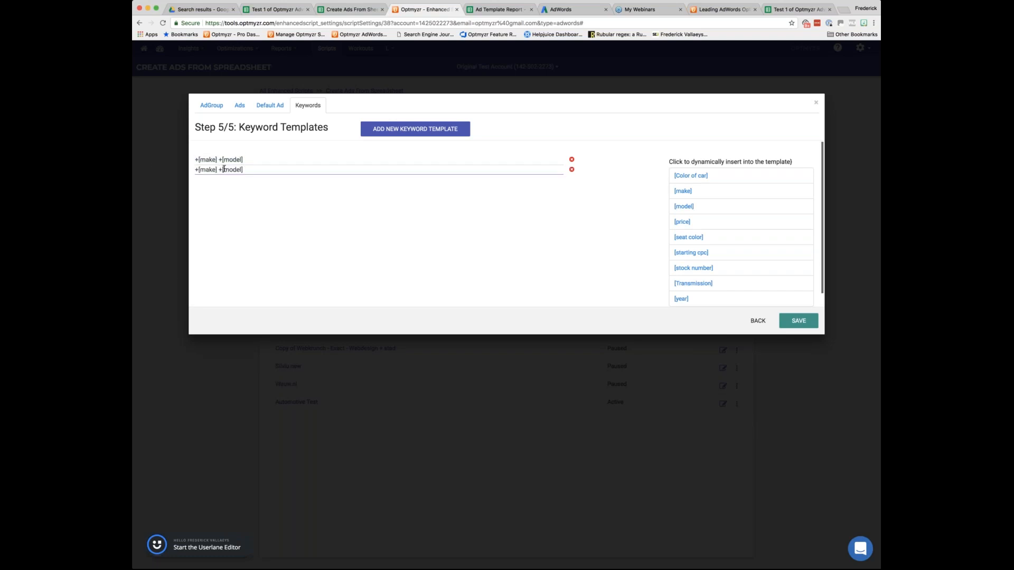
key("BackSpace")
left_click(816, 102)
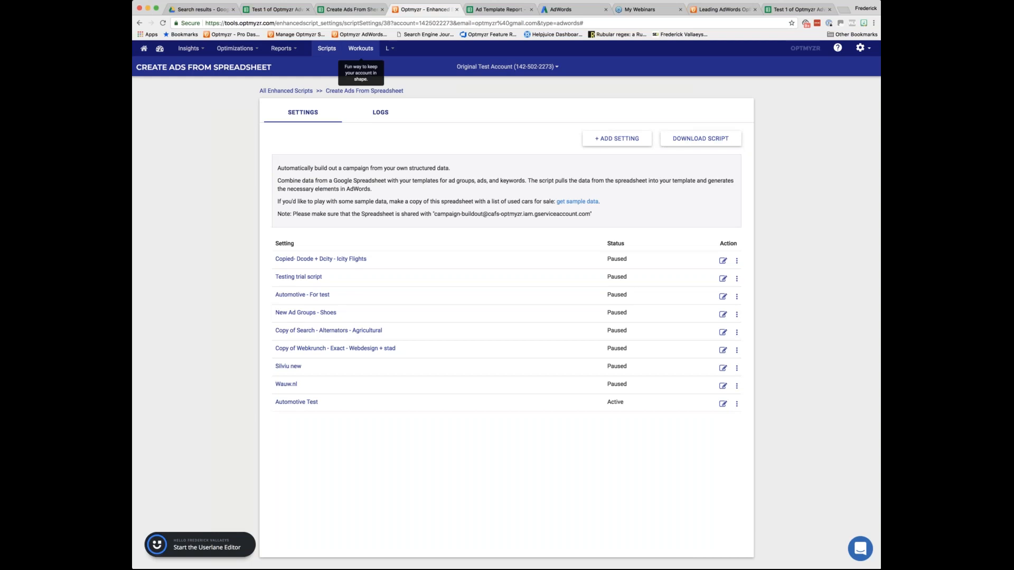
Switch to AdWords, cancel the campaign rename, and review the ad groups and keywords of Car Dealers 1 and the account-wide keywords.
left_click(560, 9)
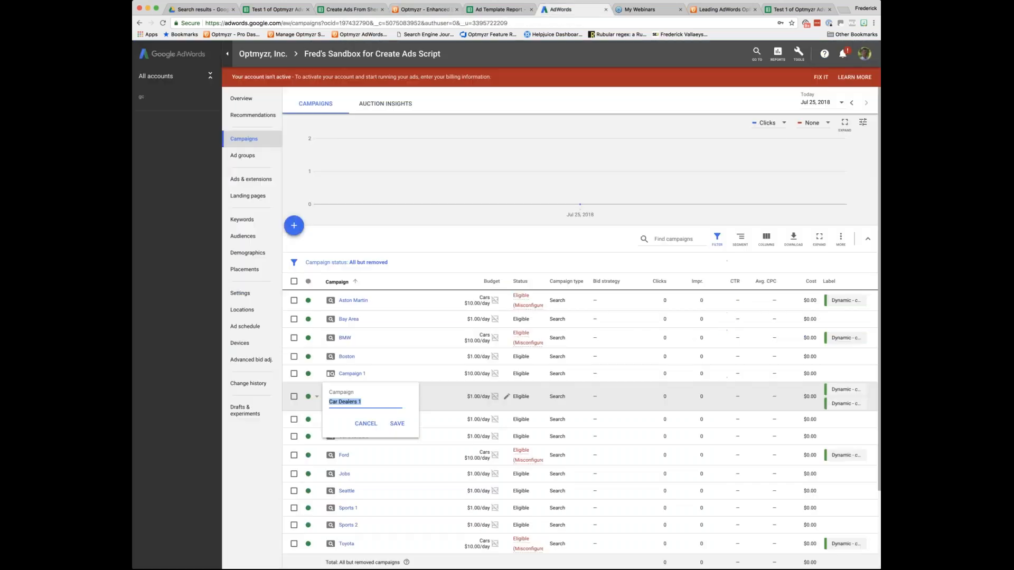
left_click(366, 423)
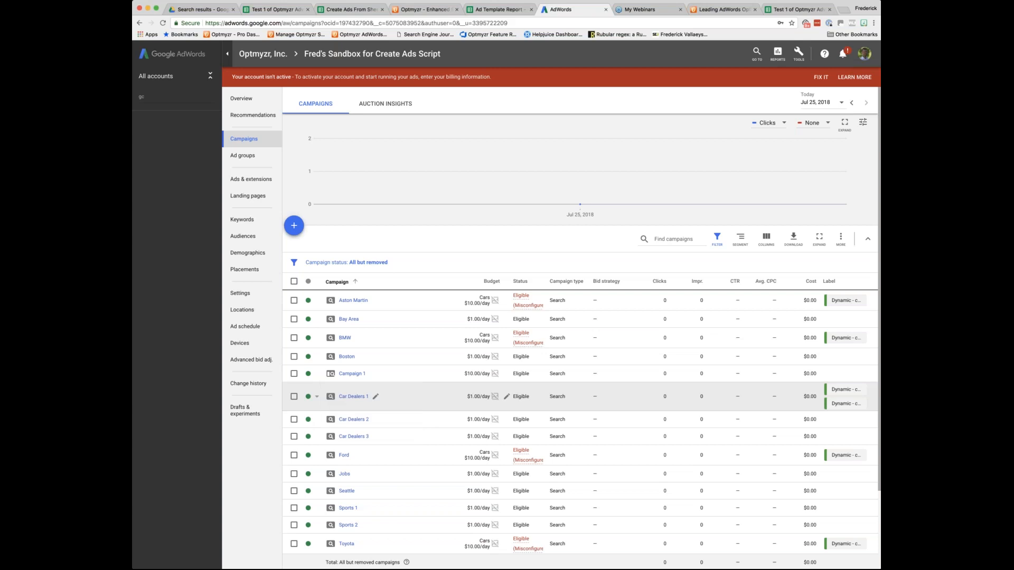
left_click(357, 396)
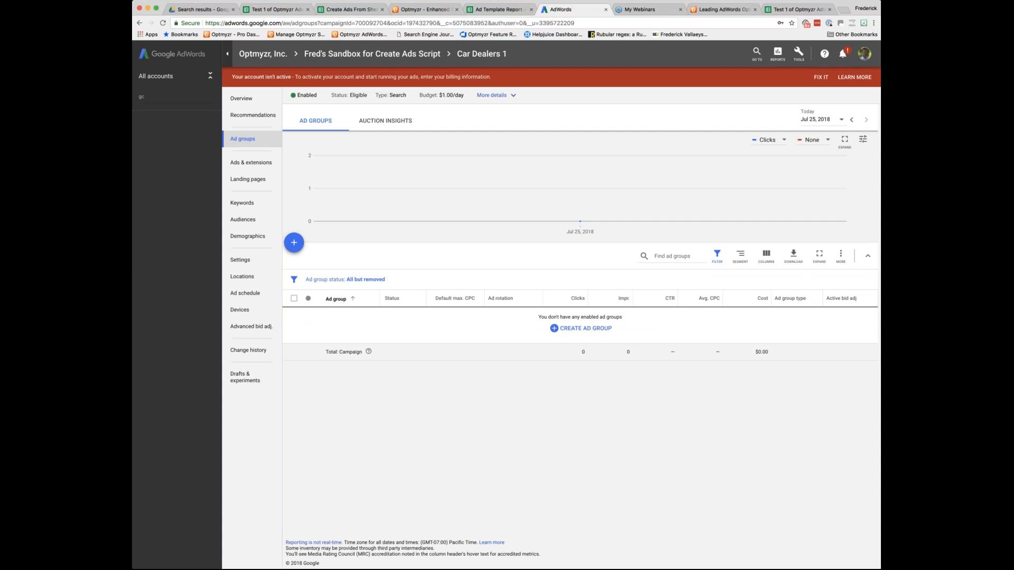
left_click(244, 204)
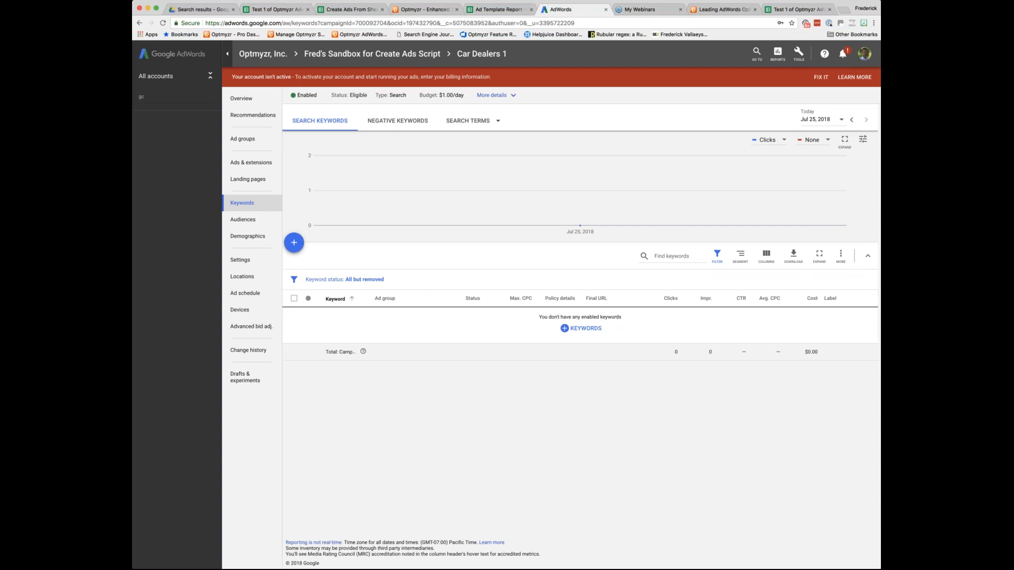
left_click(372, 53)
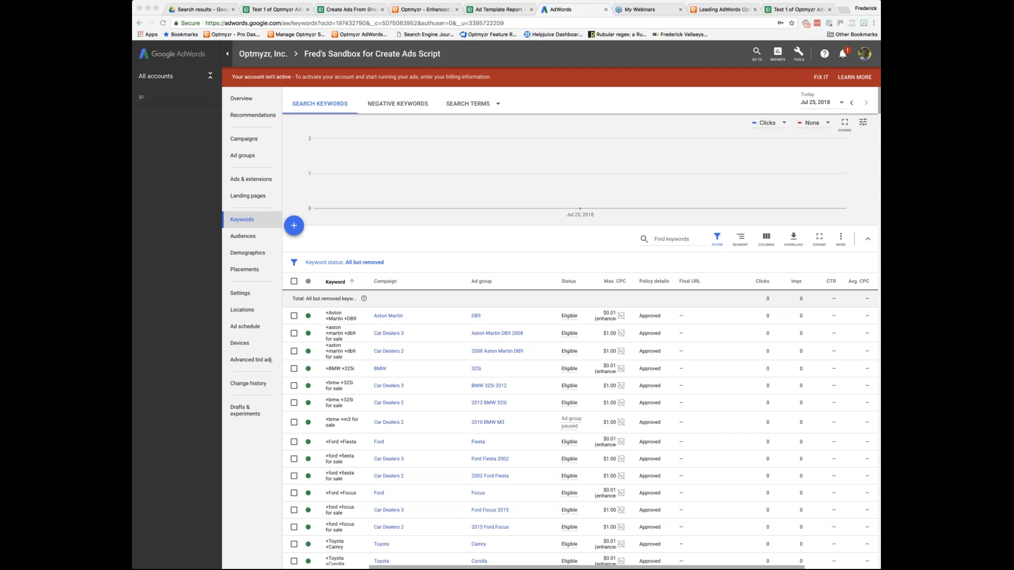
Switch to the Create Ads From Sheet - Car Example spreadsheet and add a "Stock Level" column header after starting cpc.
left_click(349, 9)
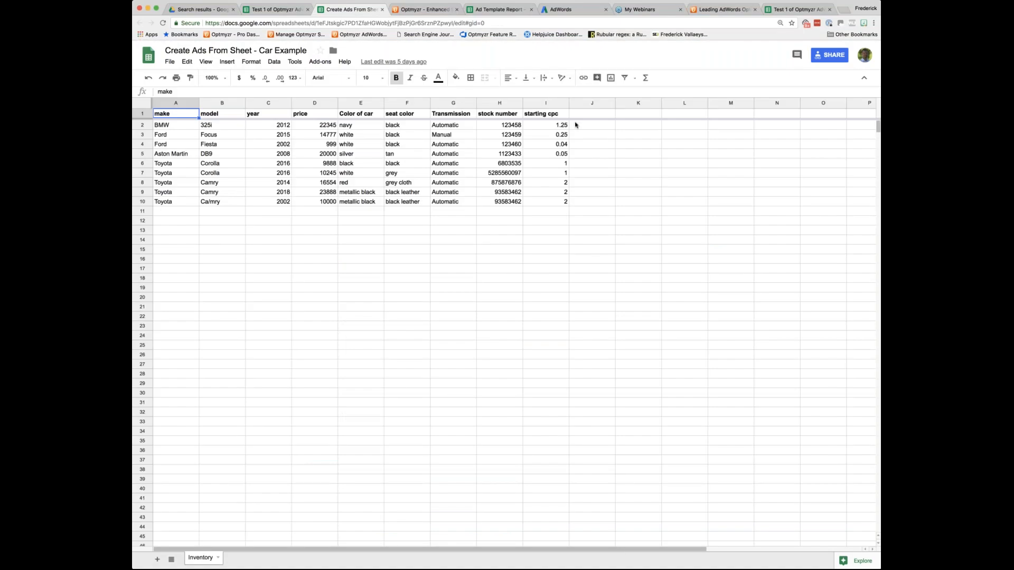
left_click(578, 115)
type("S")
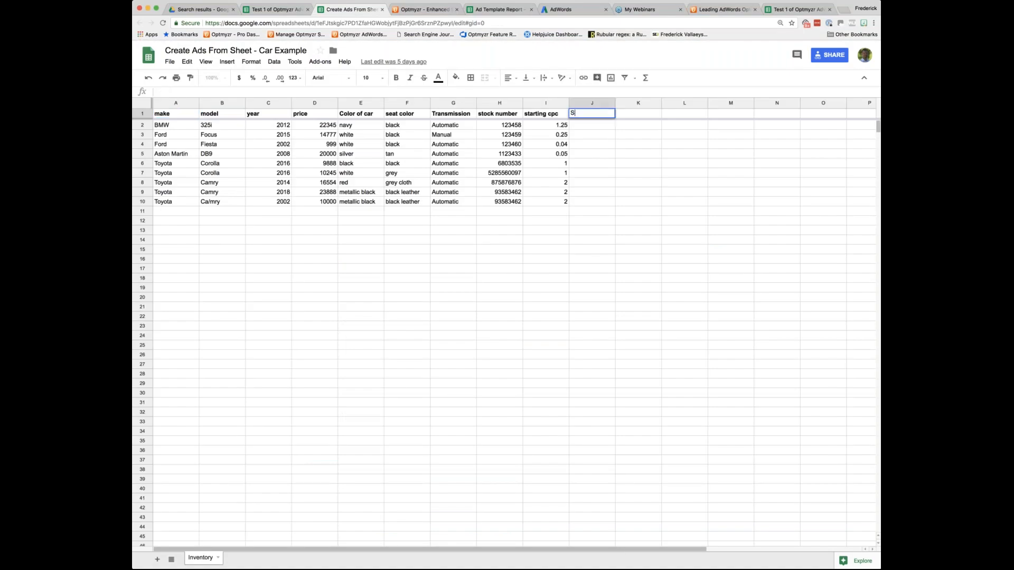
type("tock Level")
key("Return")
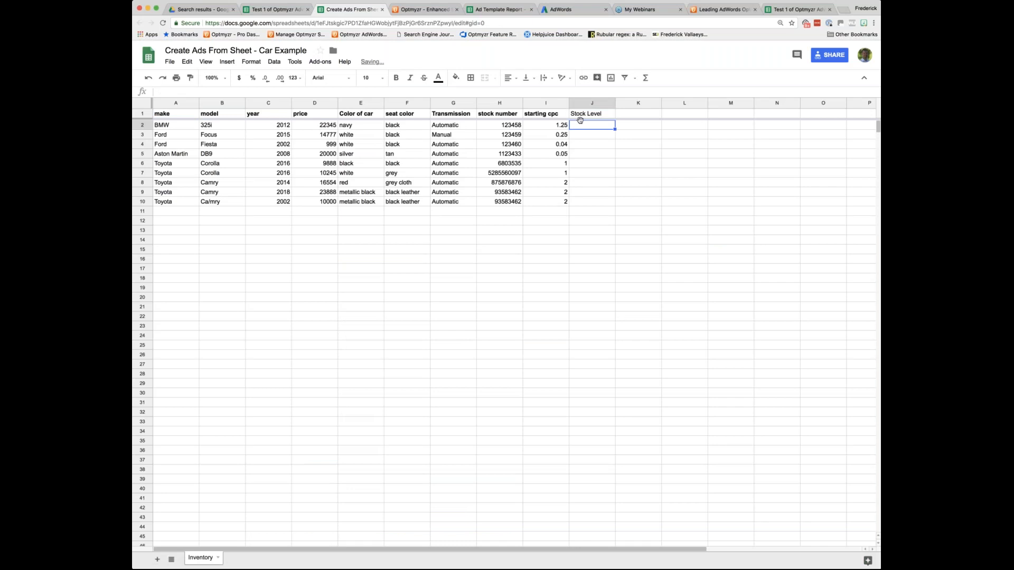
Switch to Optmyzr, create a new Create Ads From Spreadsheet setting using the car inventory sheet's URL, and continue to the ad group template.
left_click(426, 9)
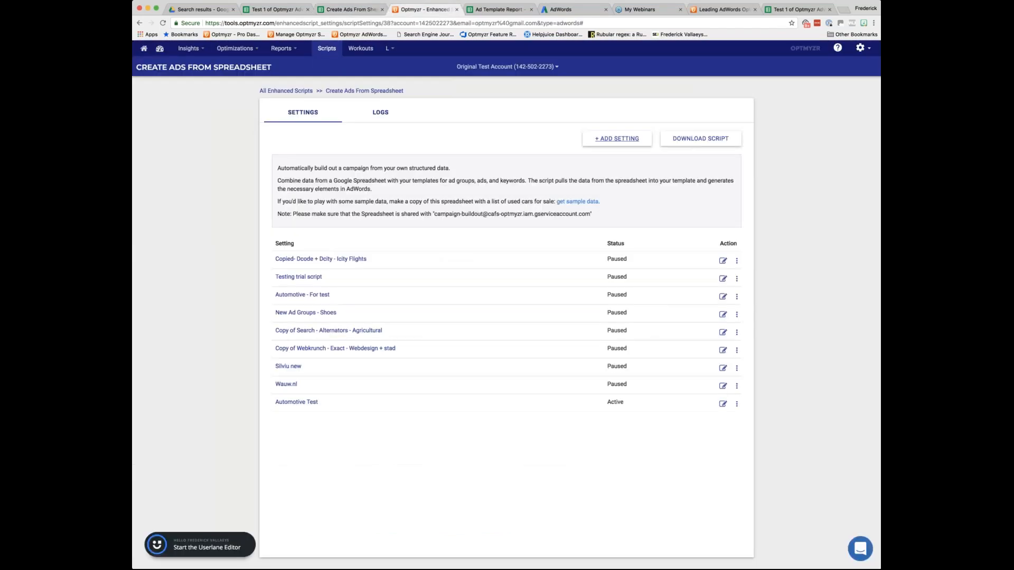
left_click(617, 138)
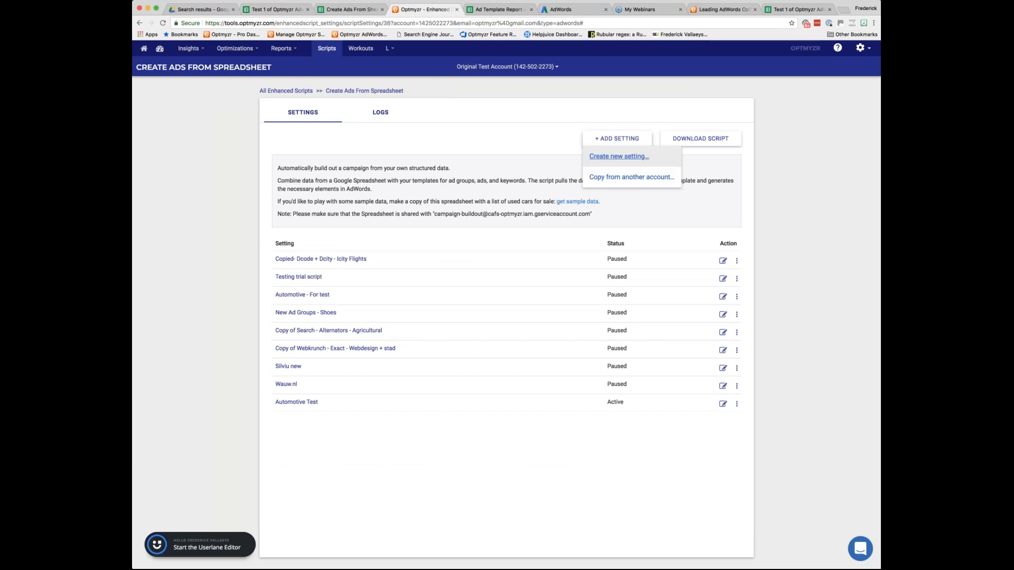
left_click(619, 156)
type("+[make] +[model]")
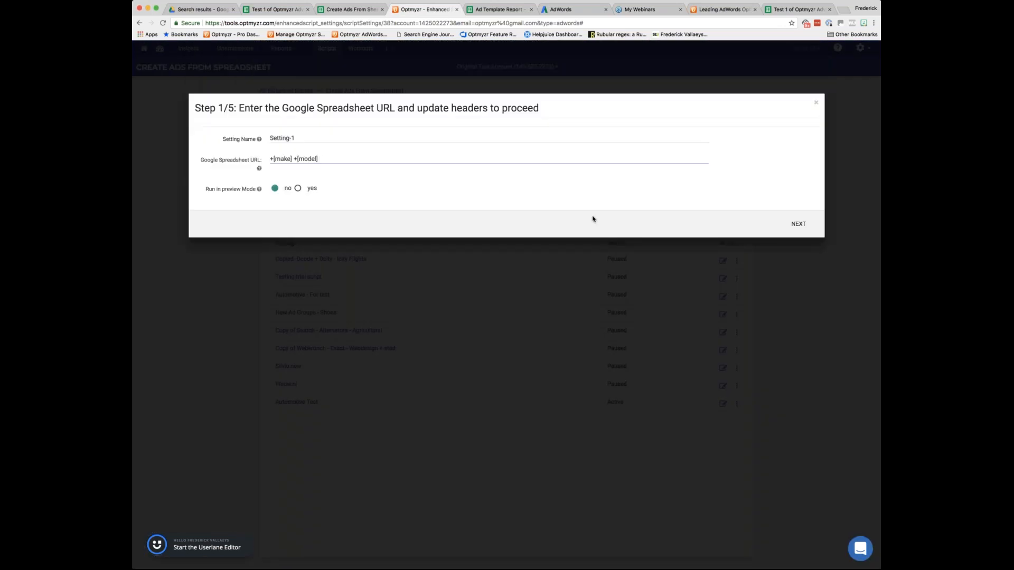
key("BackSpace")
key("BackSpace")
key("BackSpace")
key("BackSpace")
key("BackSpace")
key("BackSpace")
key("BackSpace")
key("BackSpace")
key("BackSpace")
key("BackSpace")
key("BackSpace")
key("BackSpace")
key("BackSpace")
key("BackSpace")
key("BackSpace")
key("BackSpace")
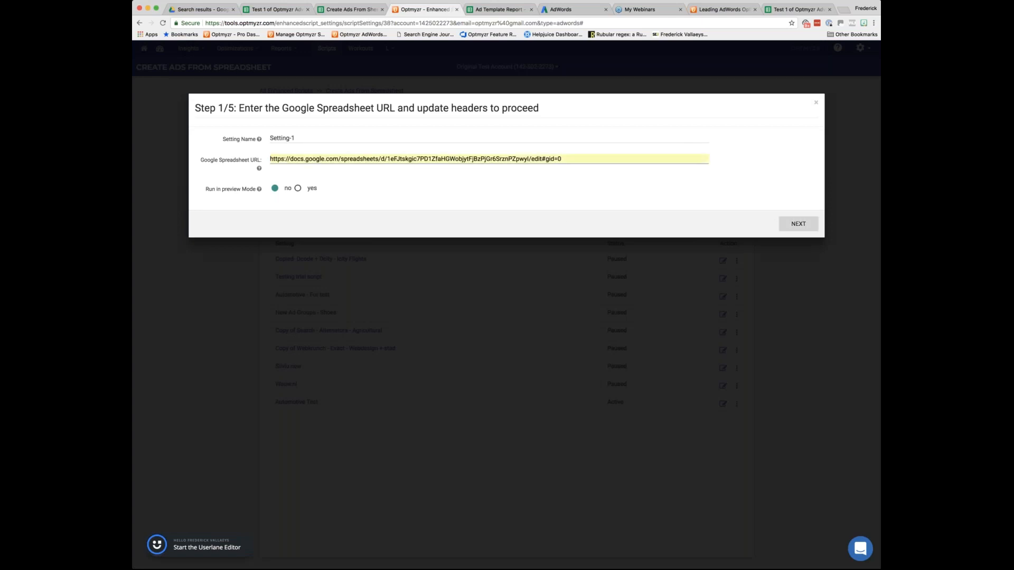
left_click(798, 223)
left_click(321, 191)
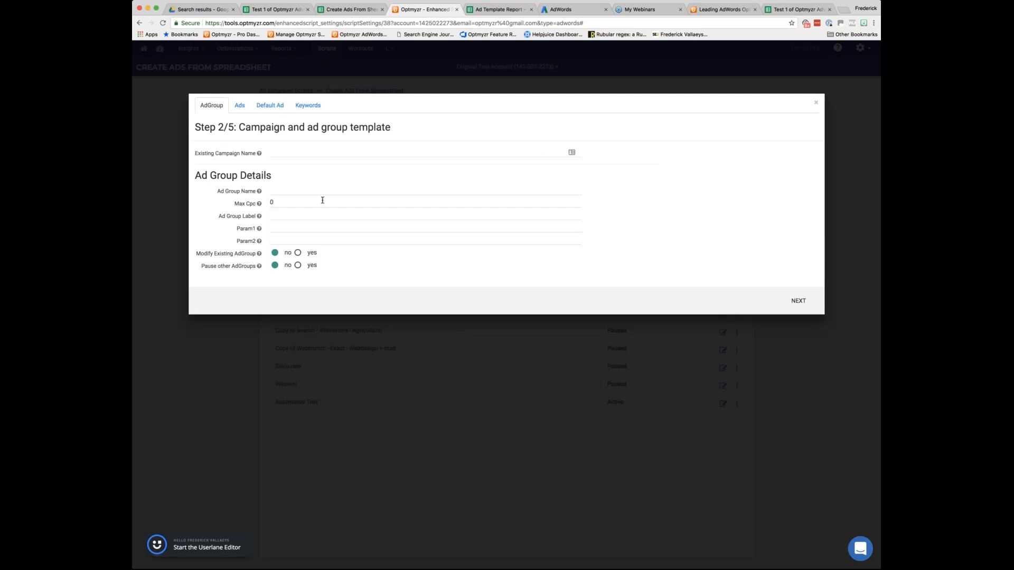
scroll(687, 248, "down", 1)
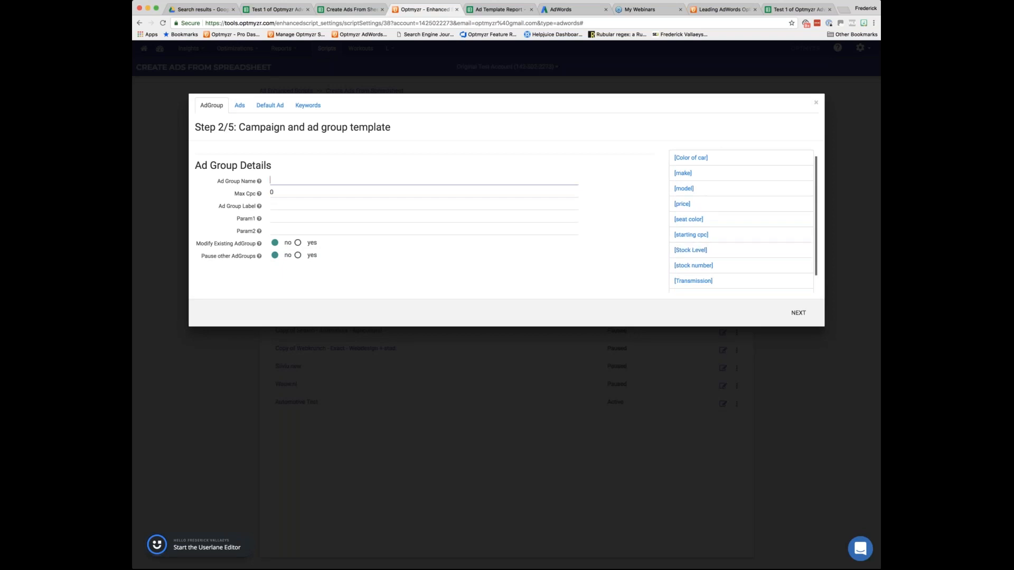
In the car inventory sheet, set the Stock Level to 10 for the BMW 325i and 3 for the black Toyota Corolla.
left_click(354, 9)
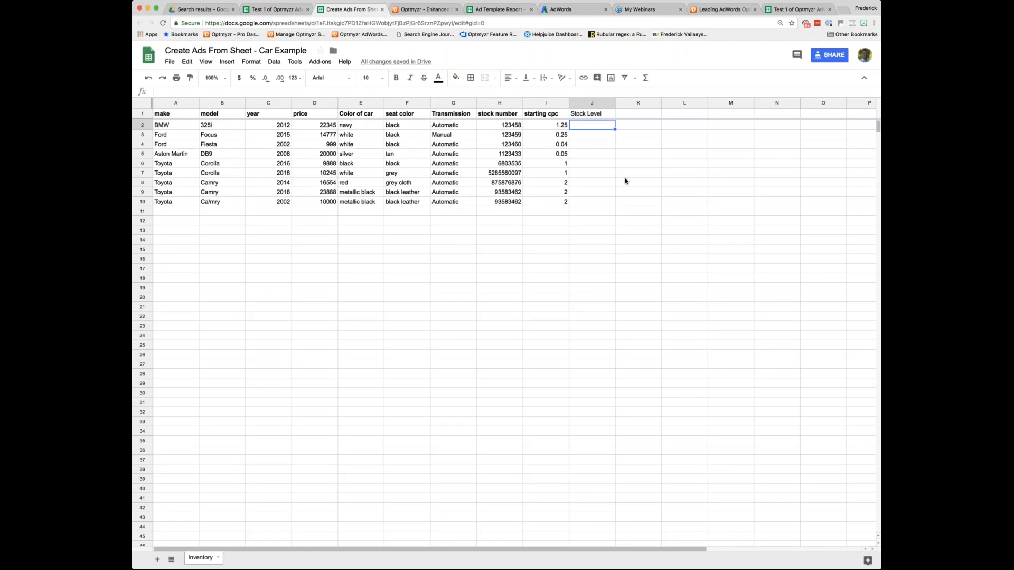
type("10")
key("Return")
key("Down")
key("Down")
key("Down")
type("3")
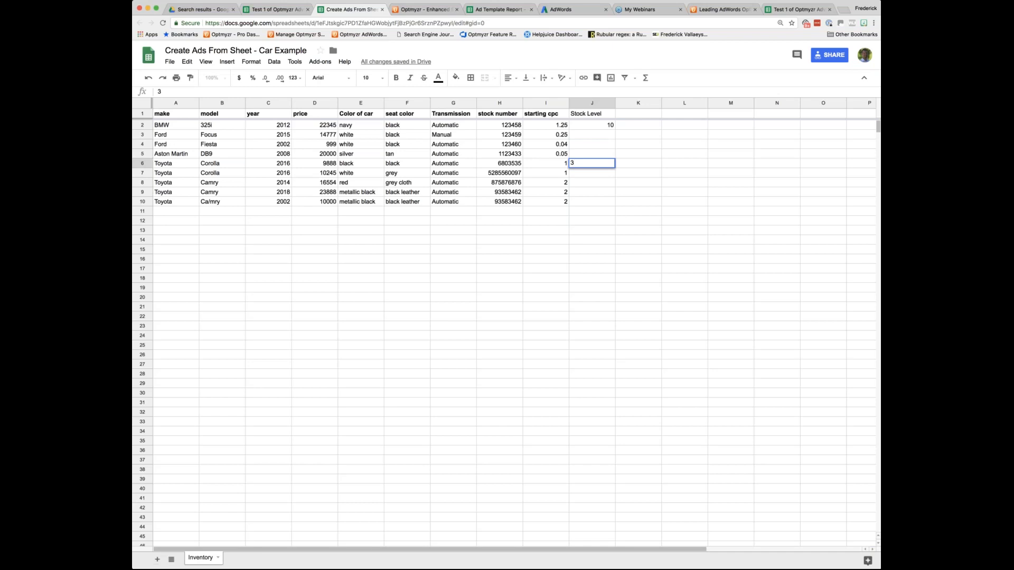
key("Return")
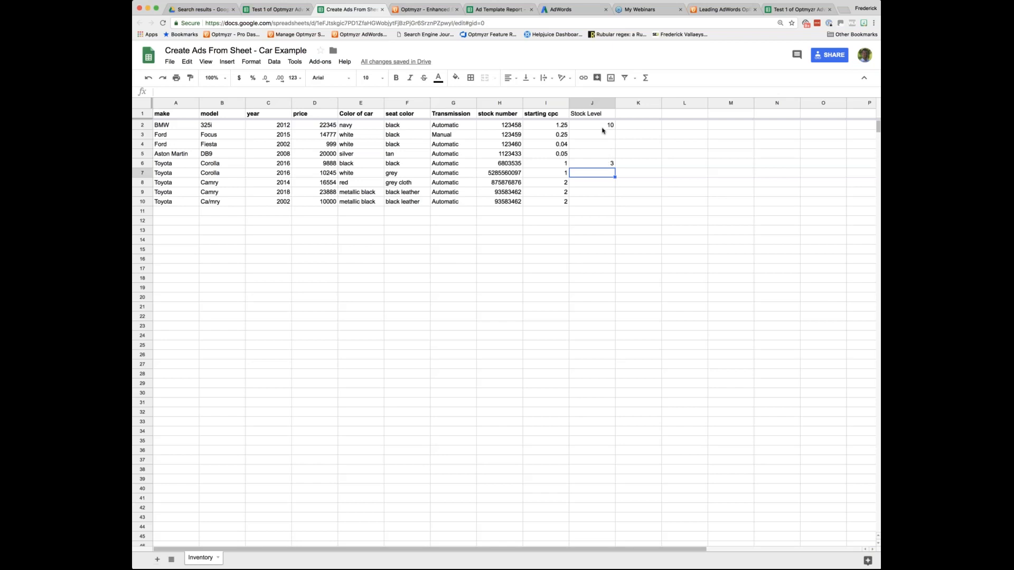
Add a "Margin" column header beside Stock Level in the inventory sheet.
left_click(594, 127)
left_click_drag(167, 127, 217, 127)
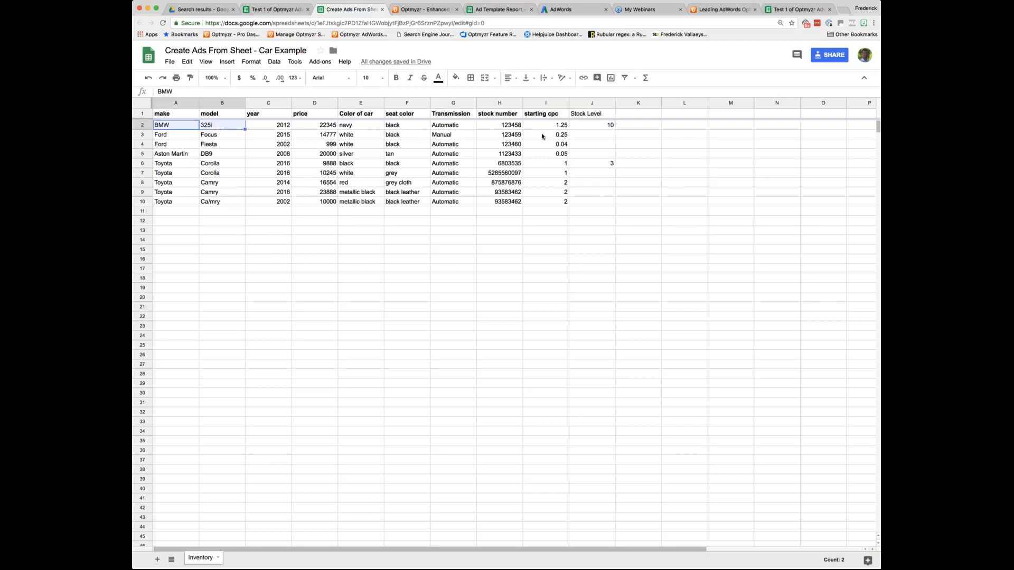
left_click(594, 129)
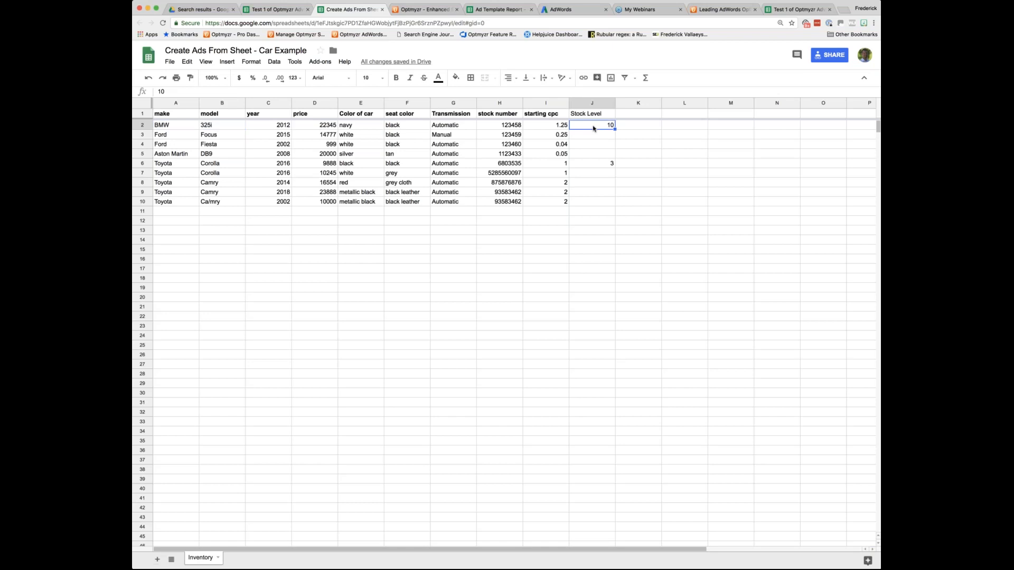
key("Up")
key("Right")
type("Margin")
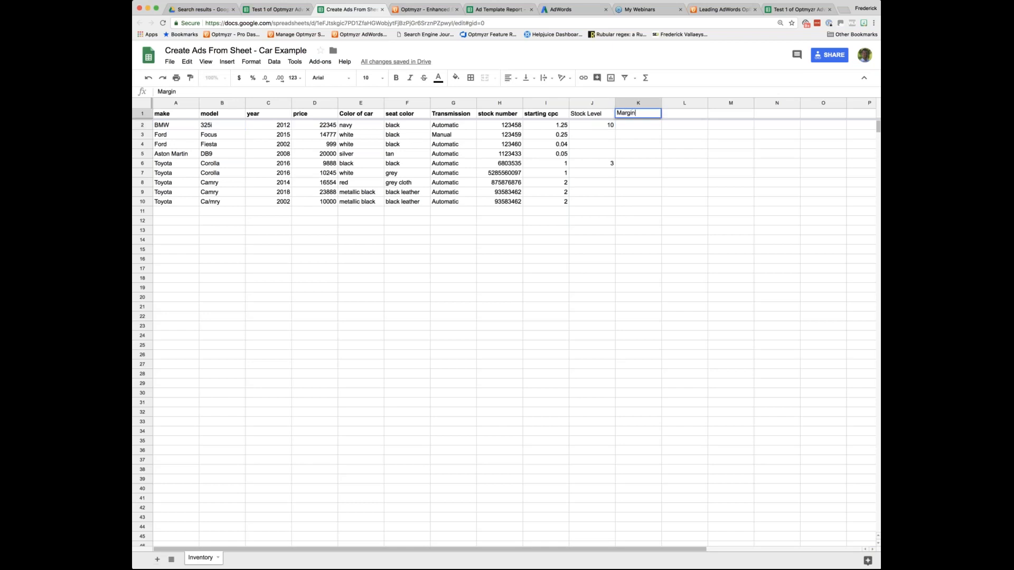
key("Return")
Set the Margin to H for the BMW 325i and L for the black Toyota Corolla.
type("H")
key("Return")
key("Down")
key("Down")
key("Down")
type("L")
key("Return")
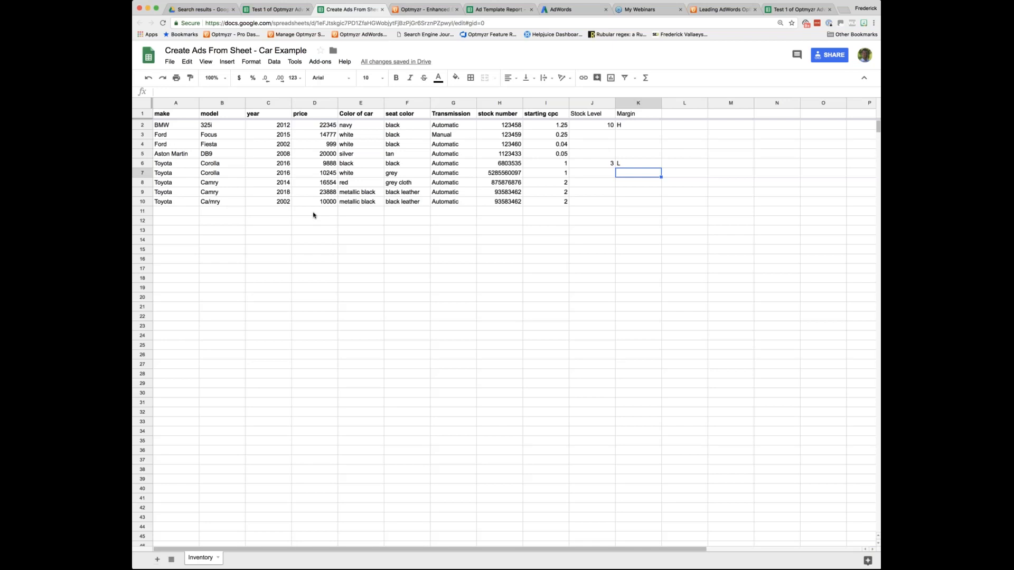
left_click(166, 127)
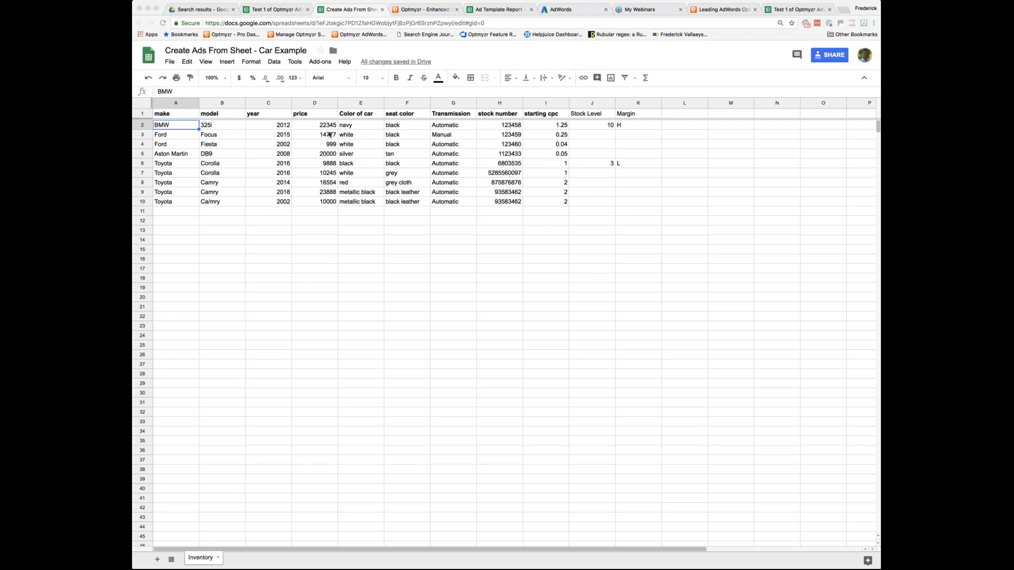
left_click(312, 250)
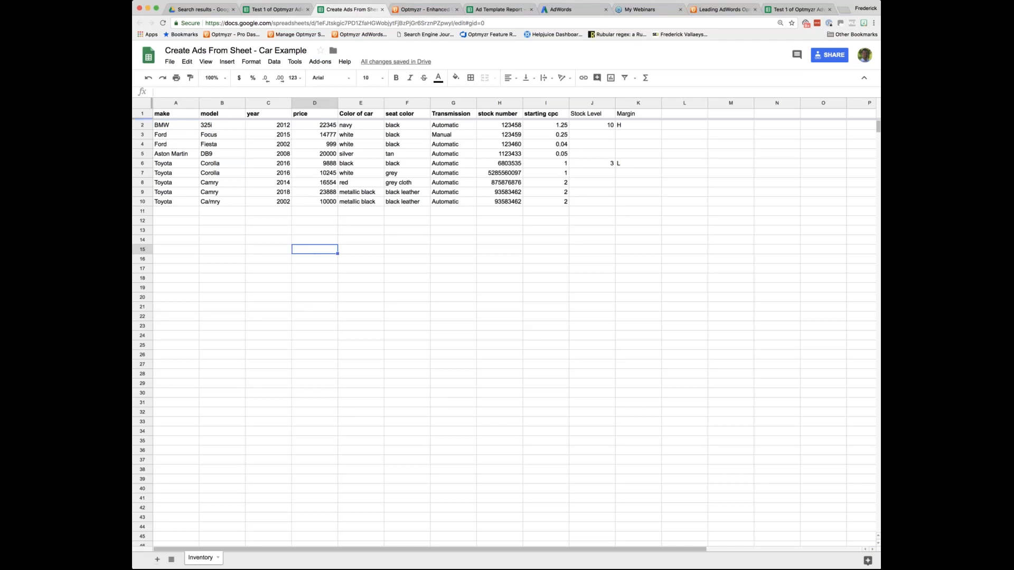
left_click(295, 61)
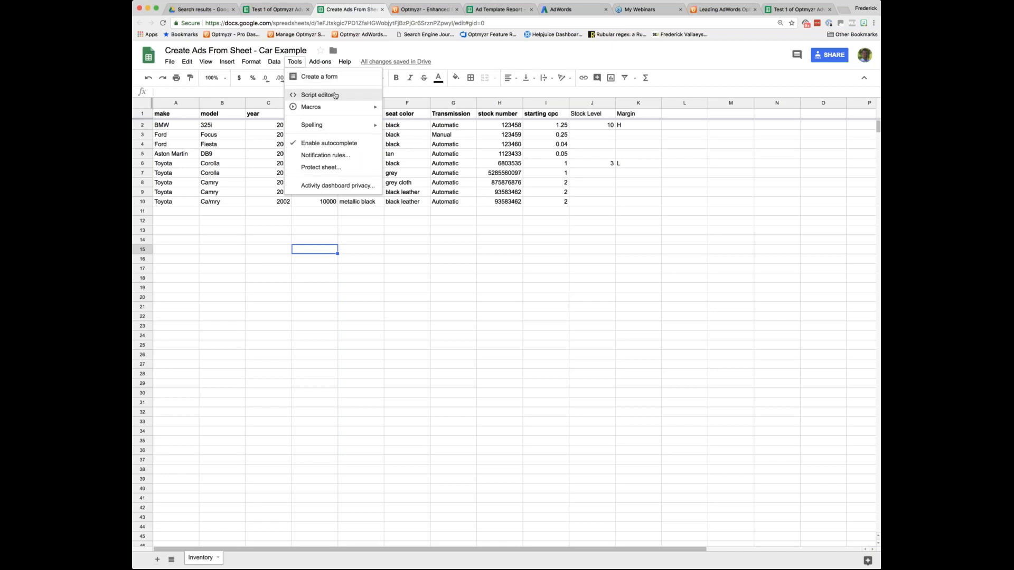
left_click(317, 95)
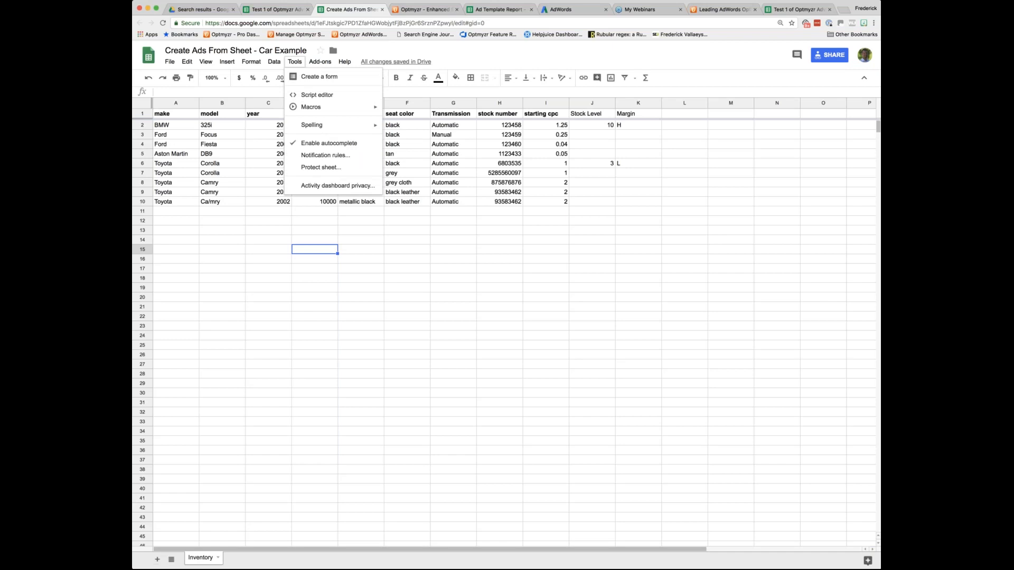
left_click(491, 56)
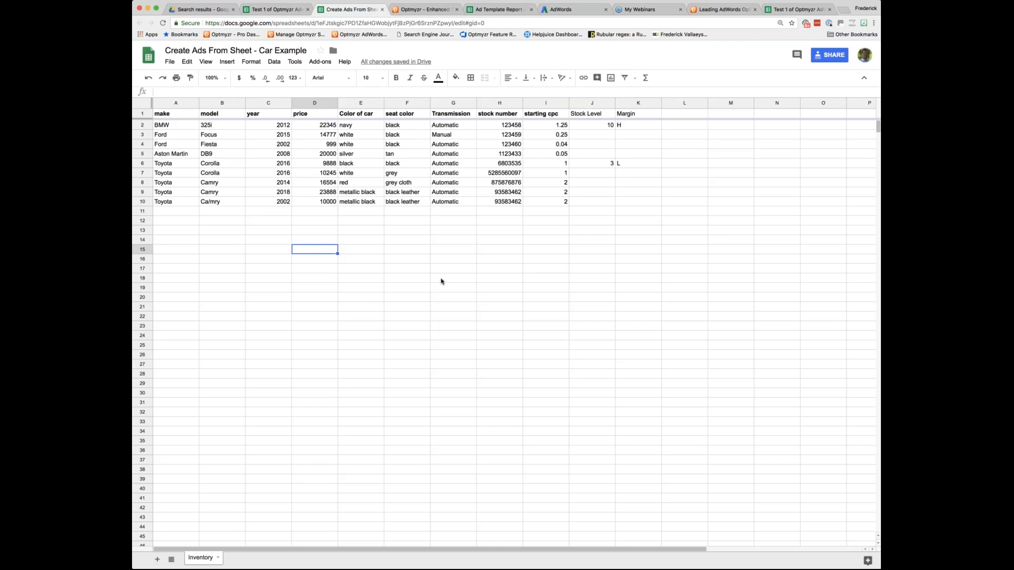
left_click(446, 311)
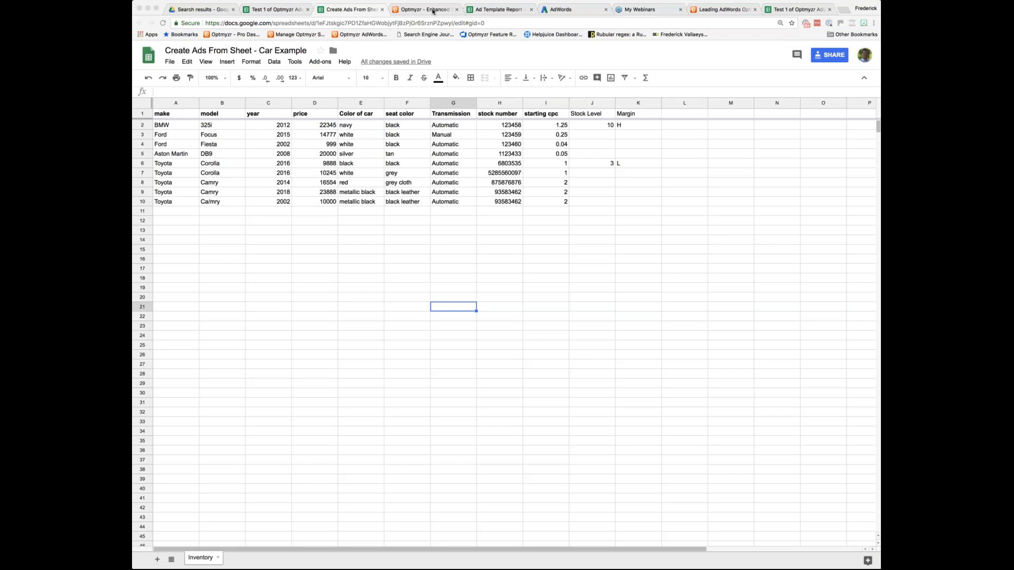
Switch to Optmyzr and set the ad group's Param1 to [price] and Param2 to [Stock Level].
left_click(432, 10)
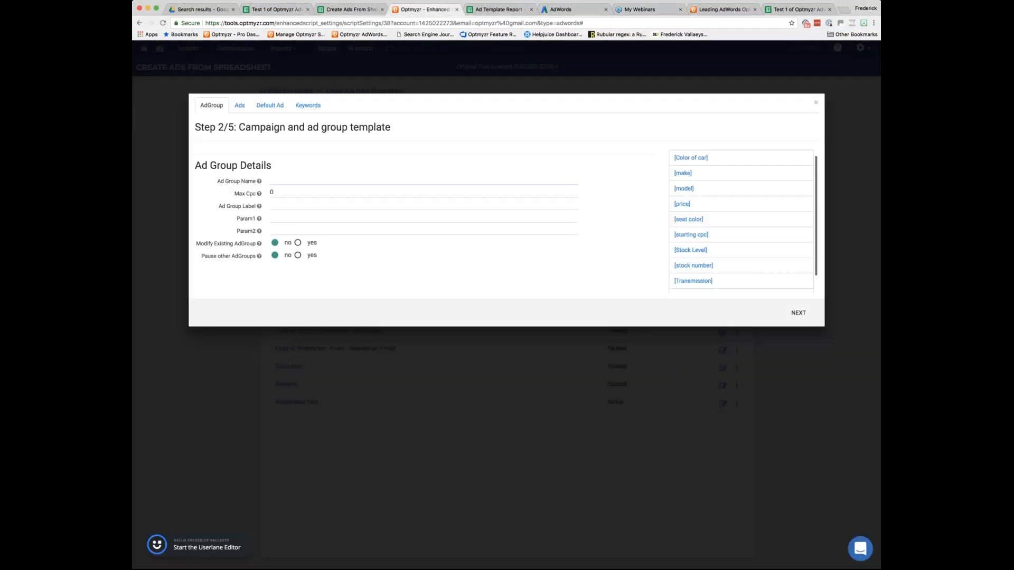
left_click(276, 217)
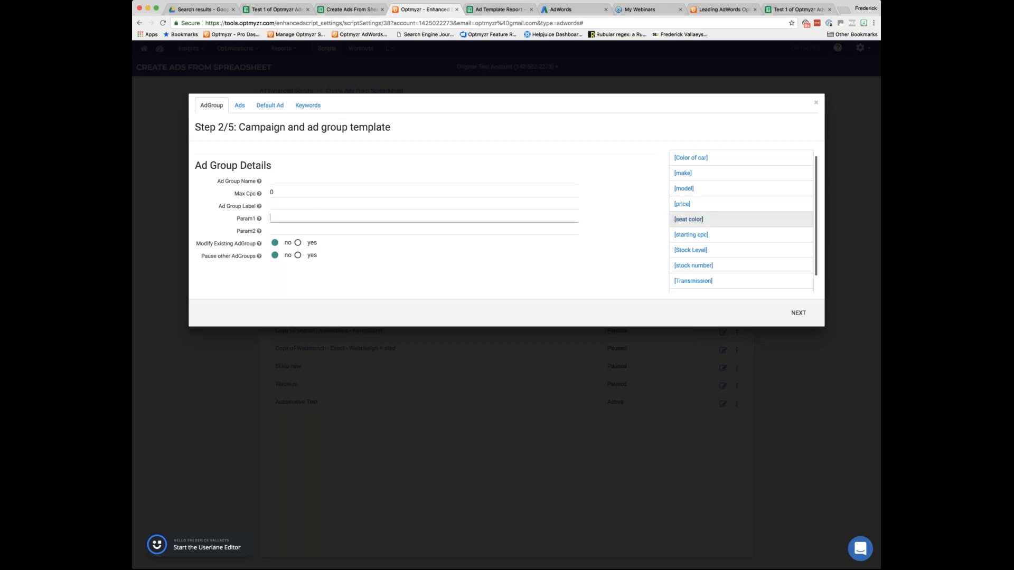
left_click(692, 204)
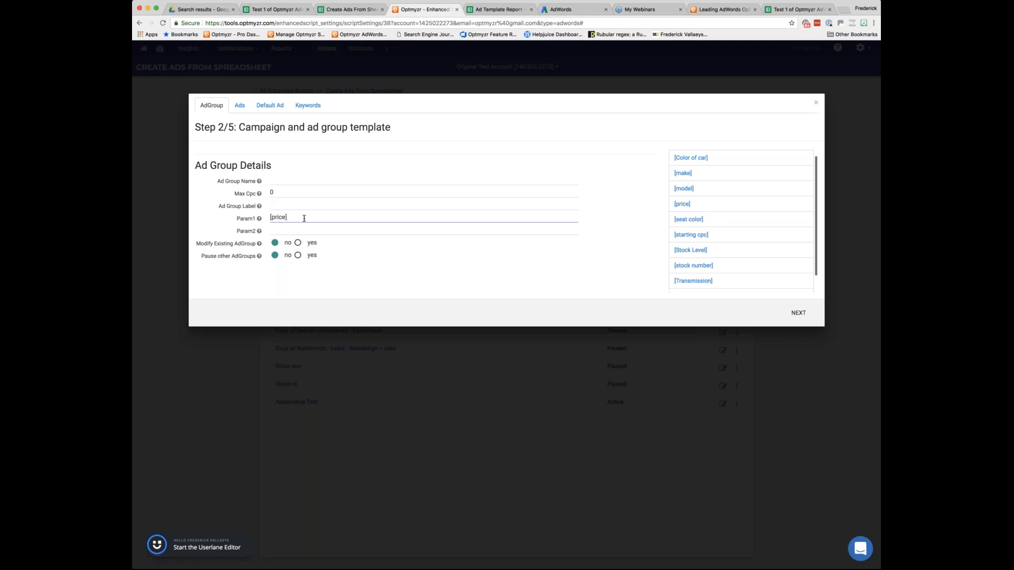
key("Tab")
left_click(690, 250)
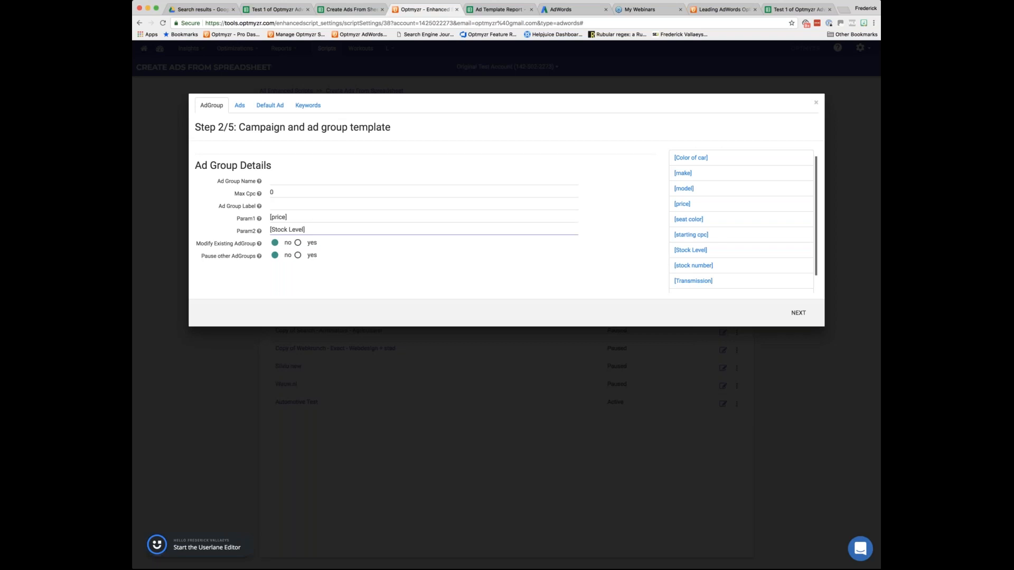
Set headline part 2 of Ad Template - 1 to "Buy from ${param1:[price]}".
left_click(240, 105)
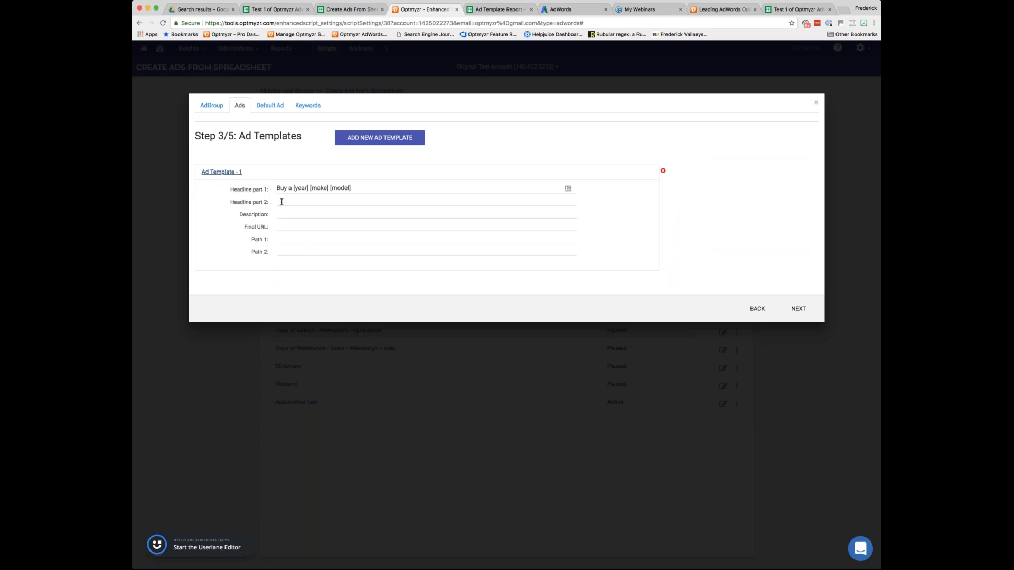
left_click(282, 202)
type("[")
type("param1:")
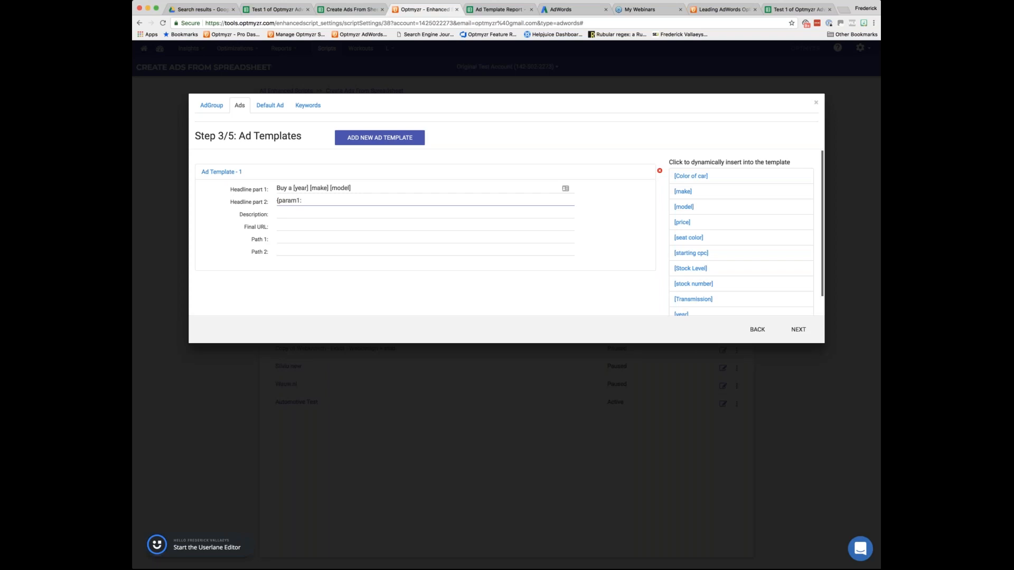
left_click(211, 106)
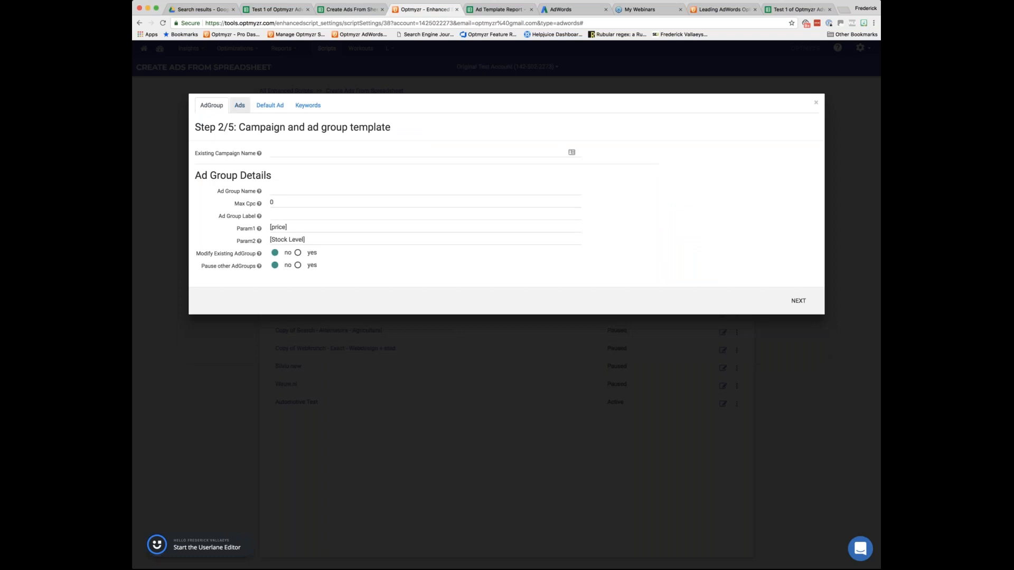
left_click(240, 105)
left_click(221, 171)
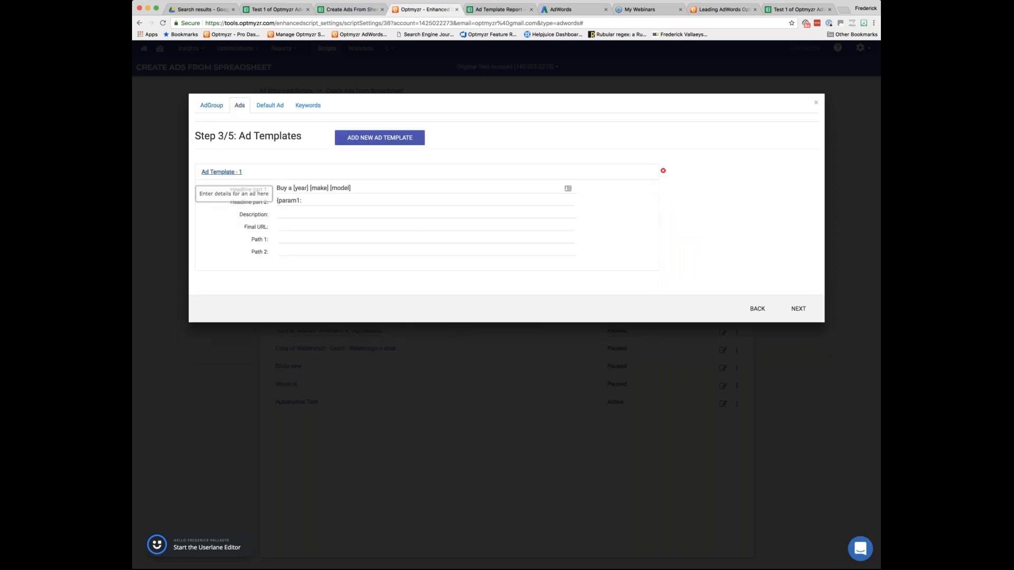
left_click(304, 200)
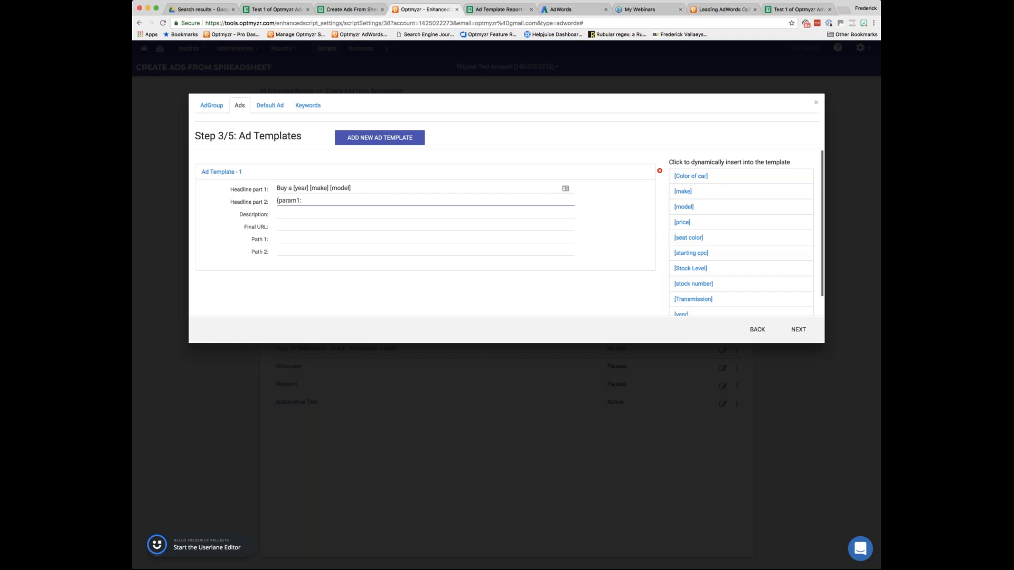
left_click(682, 224)
type("Buy from $")
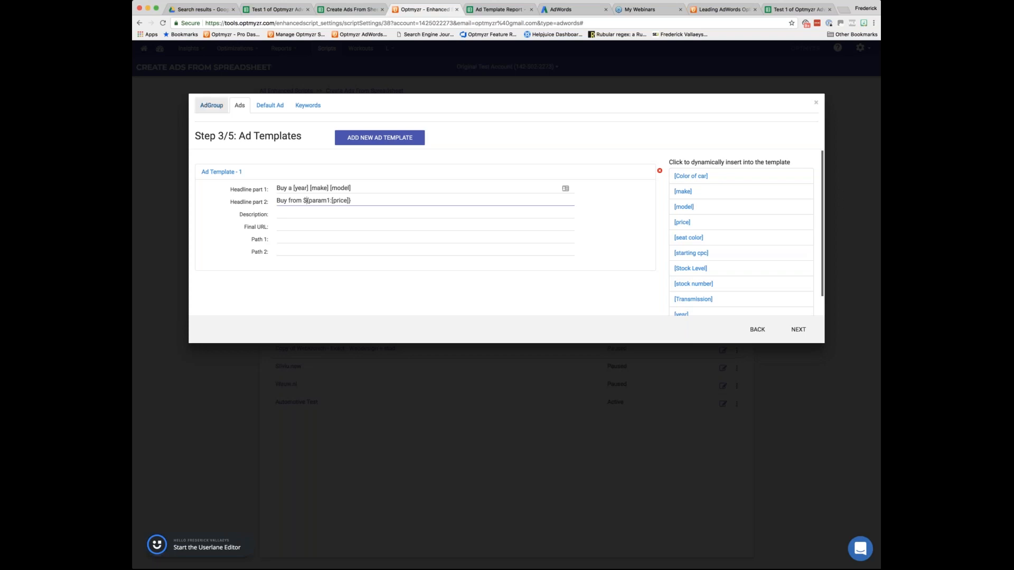
Check the ad group template, switch to the inventory sheet, and set the BMW 325i's price to 20000.
left_click(212, 106)
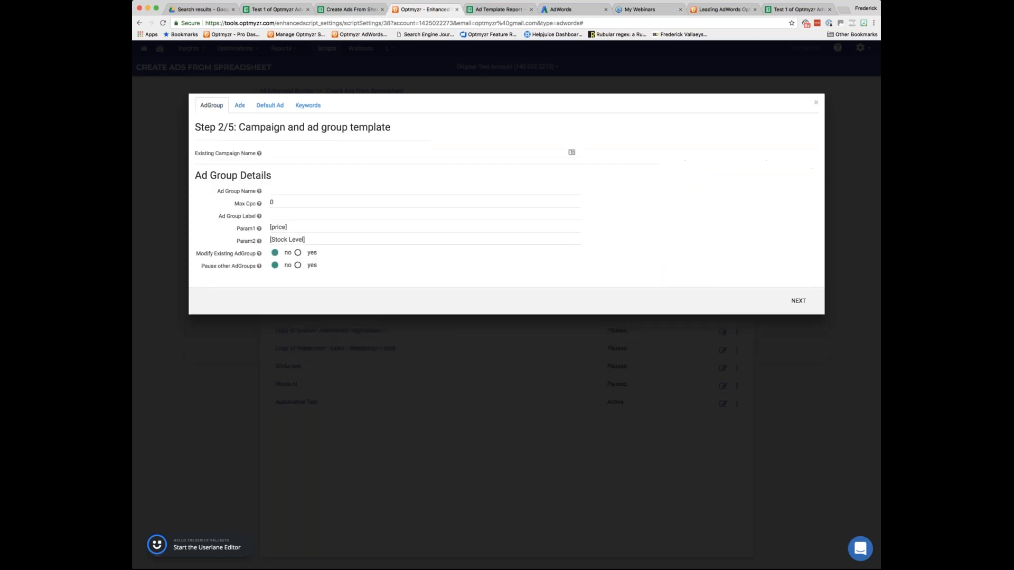
left_click(347, 9)
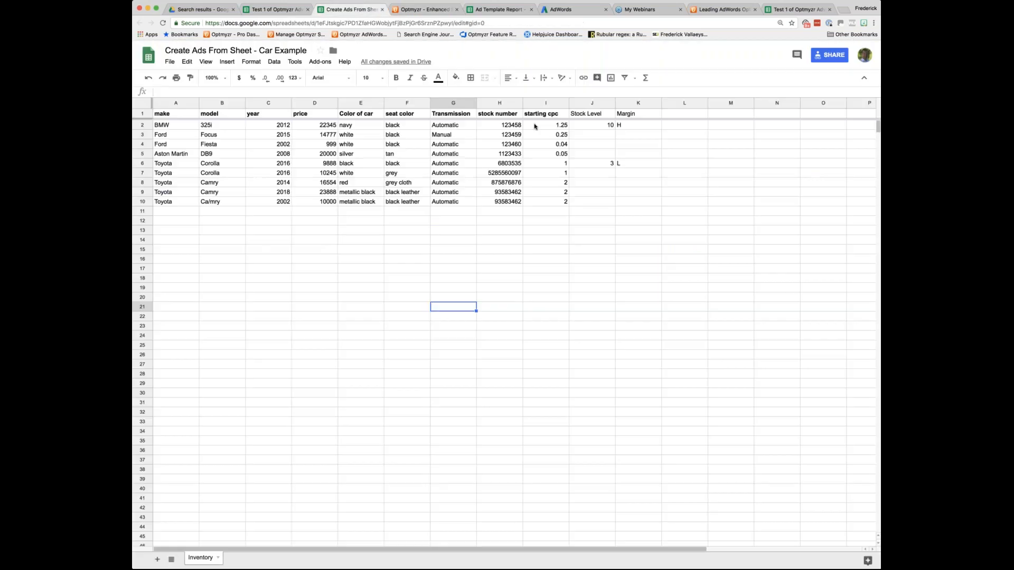
left_click(319, 127)
type("2")
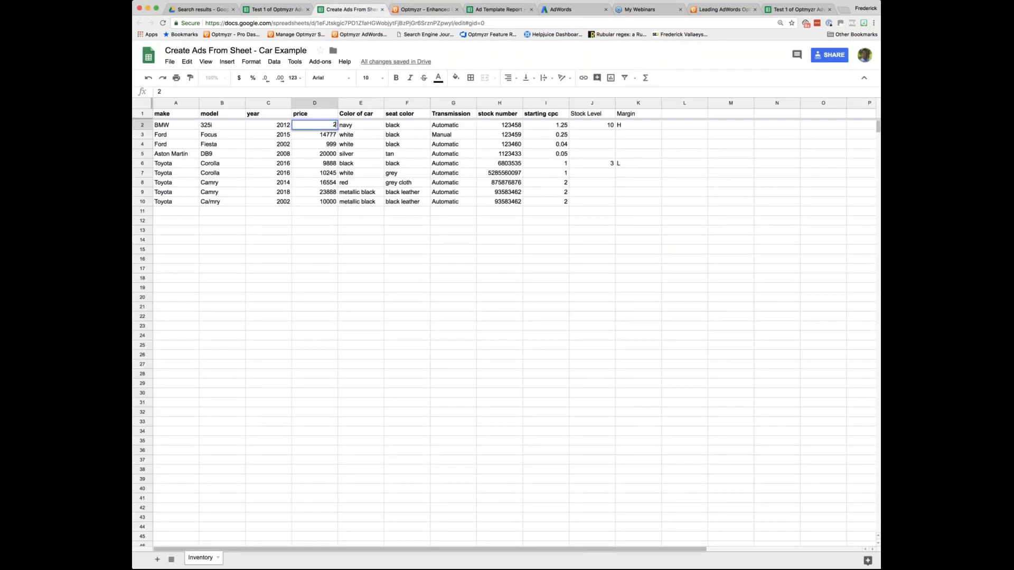
type("0000")
key("Return")
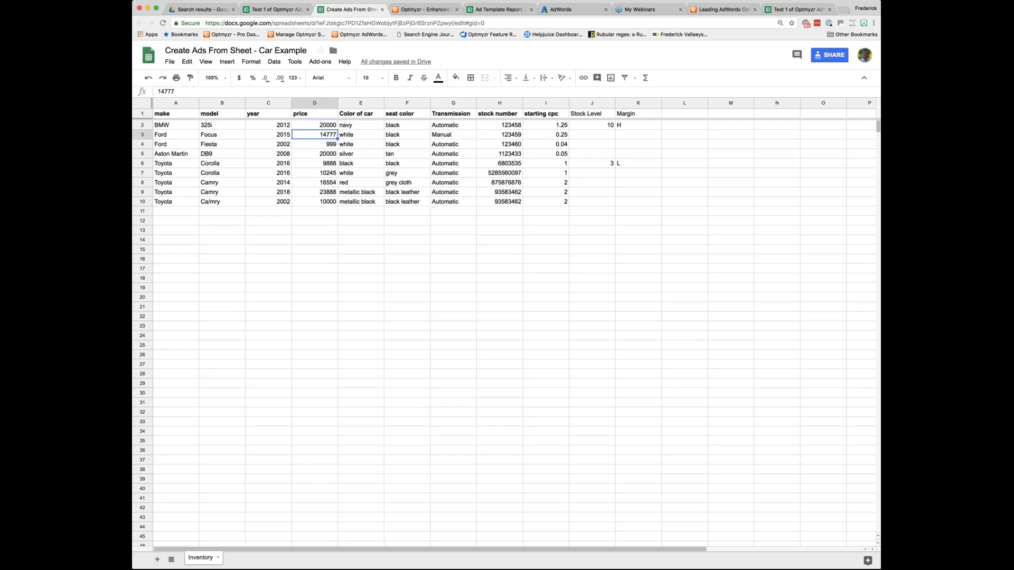
Return to the Optmyzr ad templates and select param1 in headline part 2 to examine the price placeholder.
left_click(422, 9)
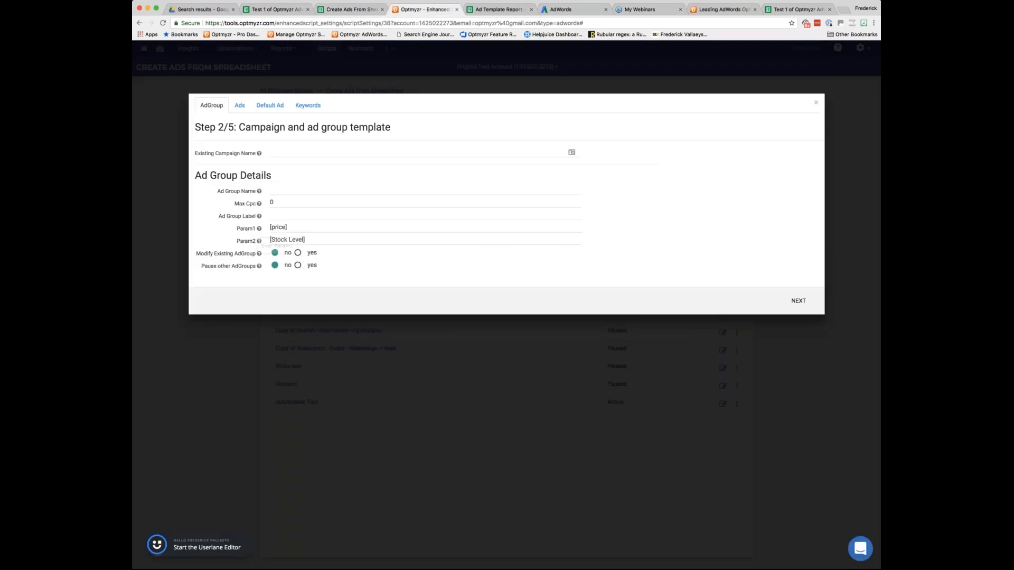
left_click(240, 105)
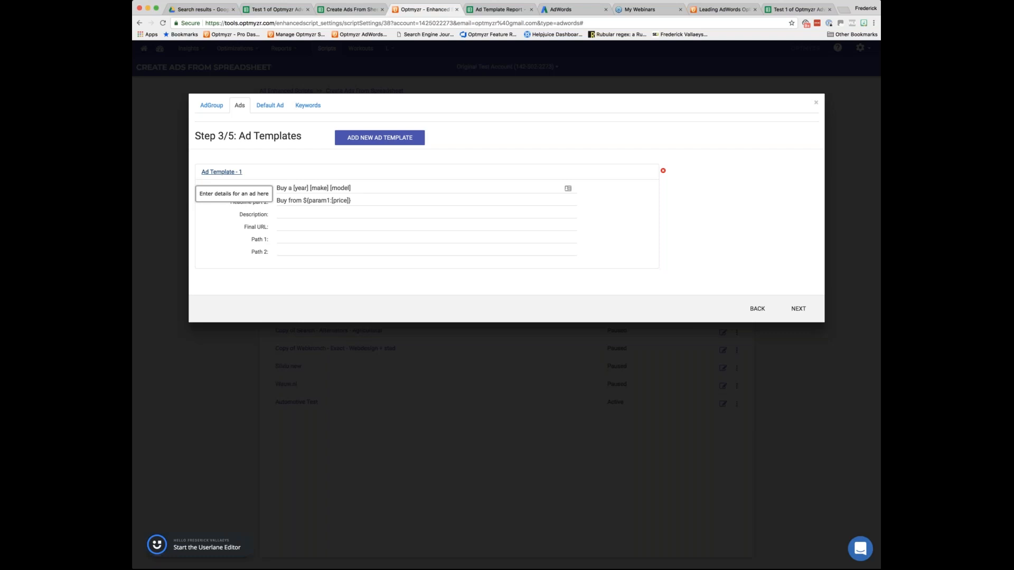
double_click(319, 201)
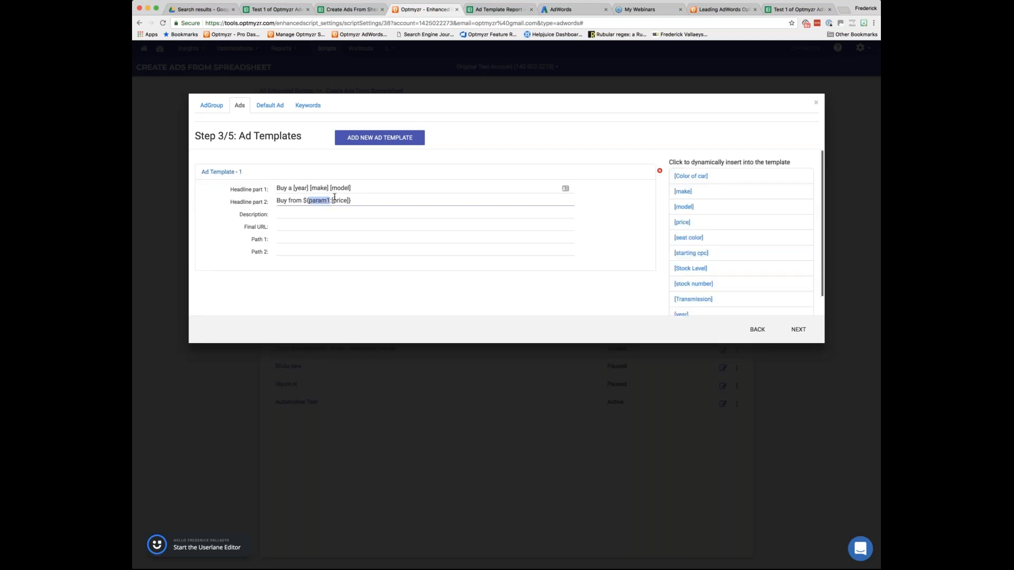